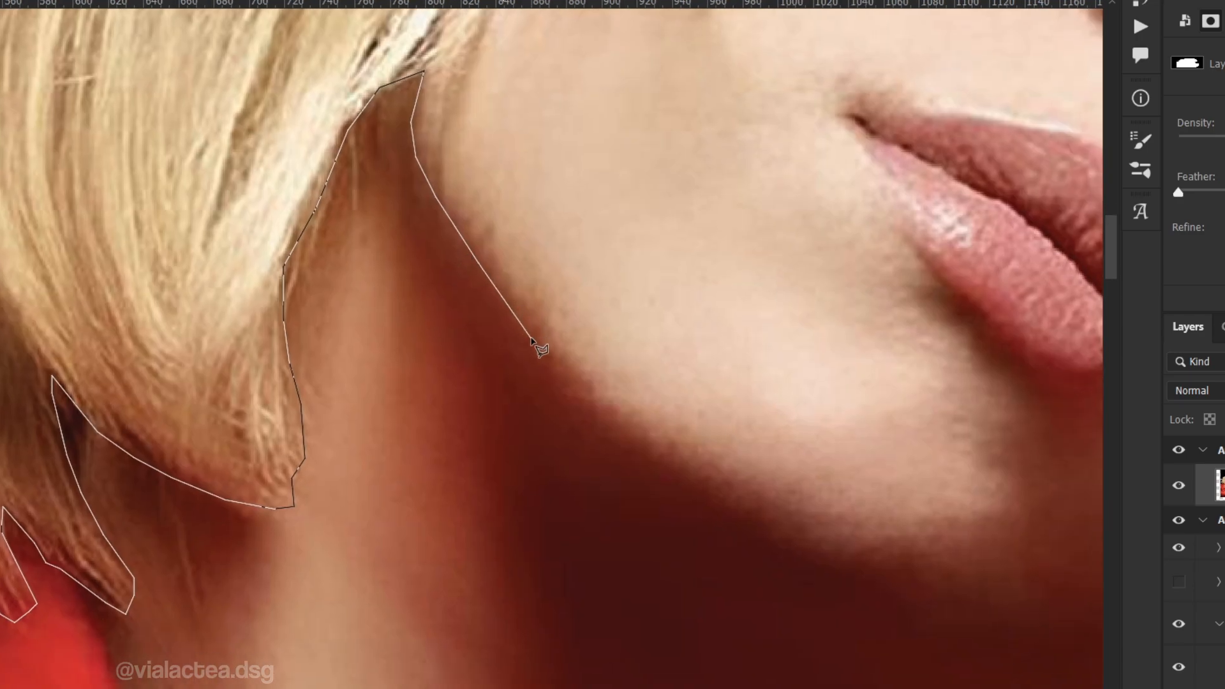
Continue the polygonal lasso outline along the woman's jawline, from the side of the neck to below the chin
click(699, 478)
click(718, 487)
drag(778, 533, 341, 356)
click(382, 371)
click(502, 414)
scroll(511, 415, down, 7)
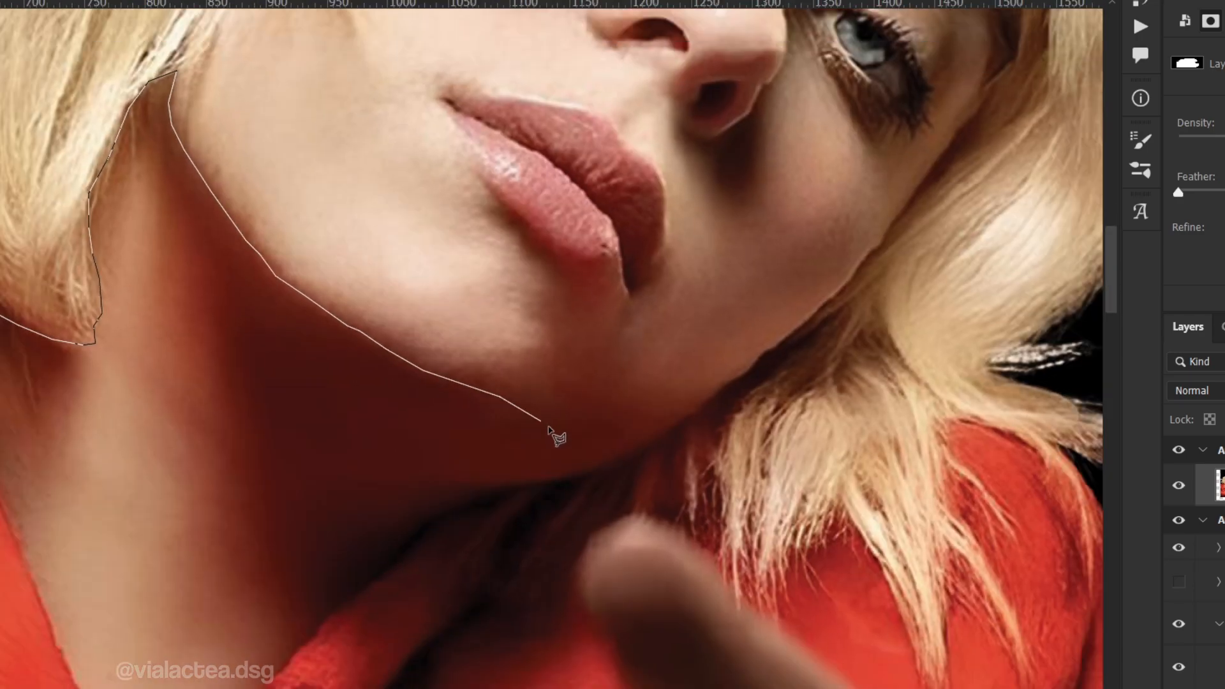
scroll(509, 397, up, 3)
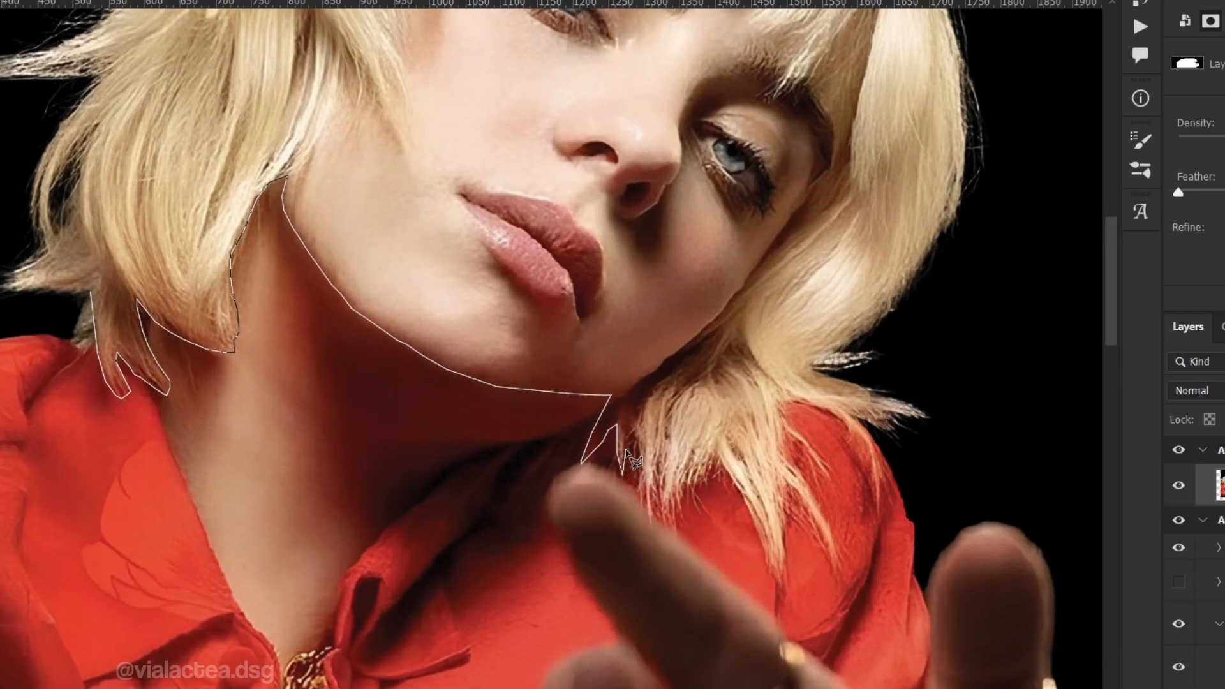
Extend the lasso outline around the first thin hair strands hanging beside the chin, above the raised fingertip
click(649, 523)
scroll(649, 525, up, 5)
mouse_move(636, 379)
mouse_down()
mouse_move(653, 347)
mouse_move(637, 320)
mouse_up()
click(678, 465)
click(678, 431)
click(716, 405)
click(726, 379)
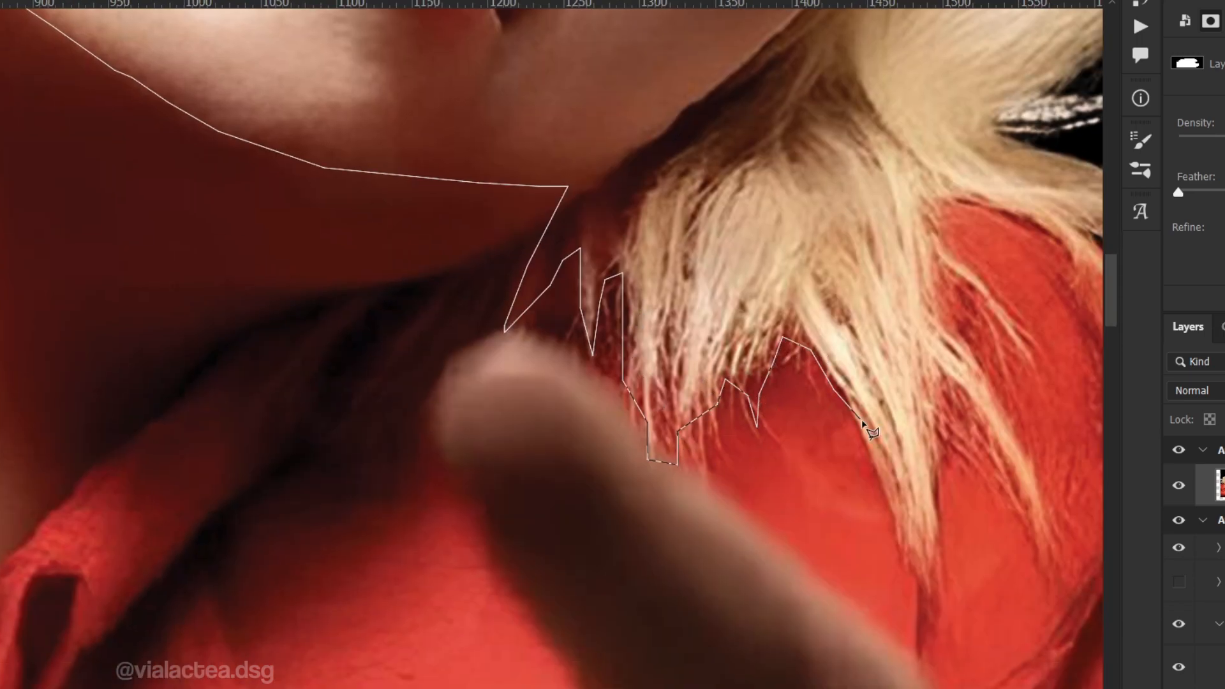
Trace the lasso outline around the longer hair strands lying over the red shoulder, up to the hair's outer edge
click(869, 441)
click(922, 602)
click(1045, 559)
click(1004, 427)
click(943, 356)
drag(930, 254, 734, 415)
click(762, 367)
click(834, 368)
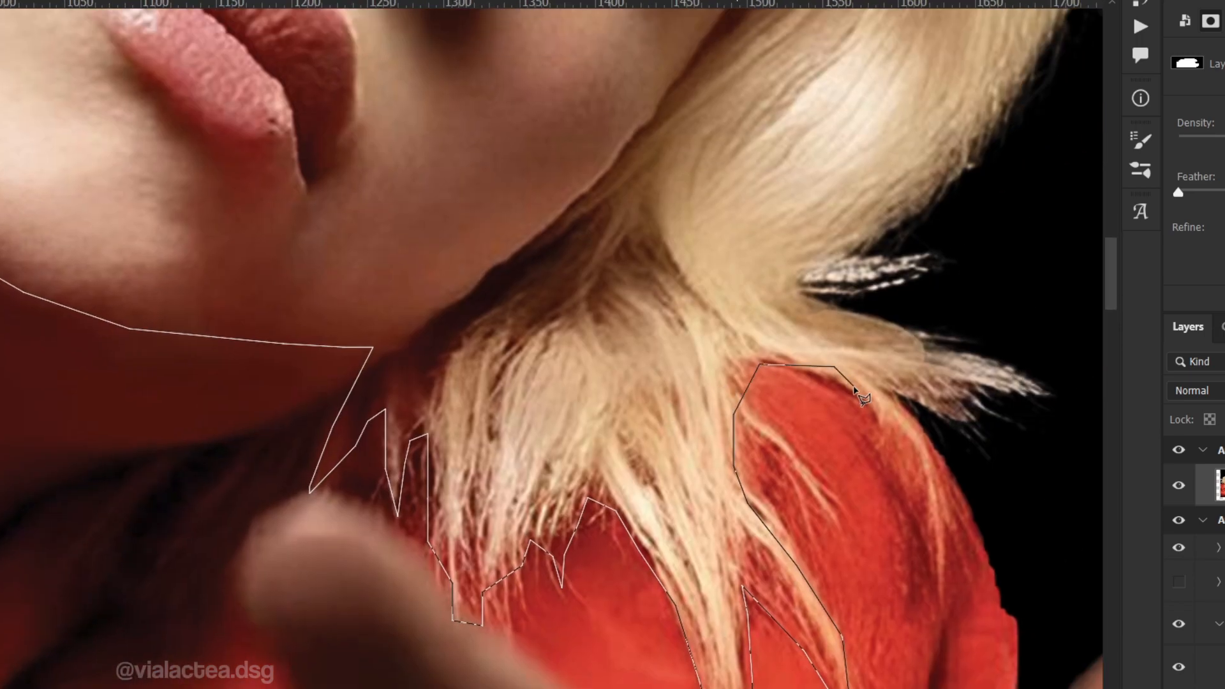
click(984, 428)
Carry the lasso outline through the black background around the top of the head and close the selection
scroll(985, 430, down, 9)
click(720, 342)
click(706, 142)
click(628, 71)
click(476, 30)
scroll(447, 351, up, 4)
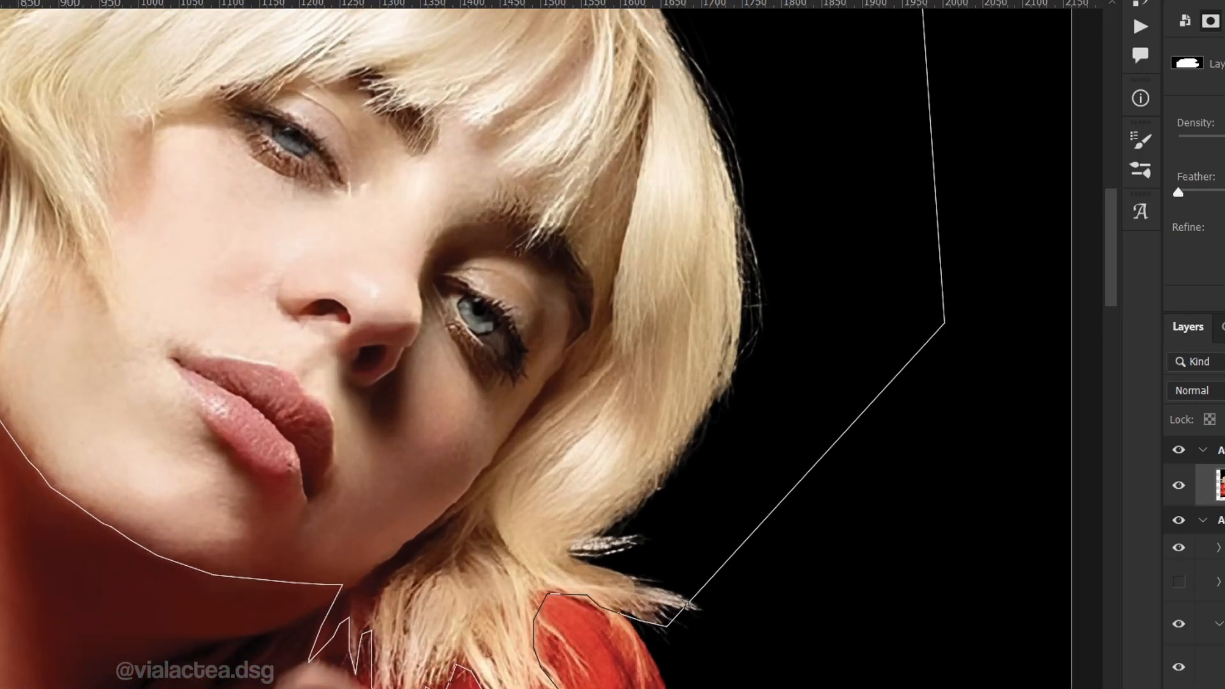
click(140, 556)
double_click(793, 536)
Invert the selection and paint black on the layer mask to hide the red shirt, neck and hands
scroll(643, 536, up, 3)
scroll(643, 535, down, 10)
key(b)
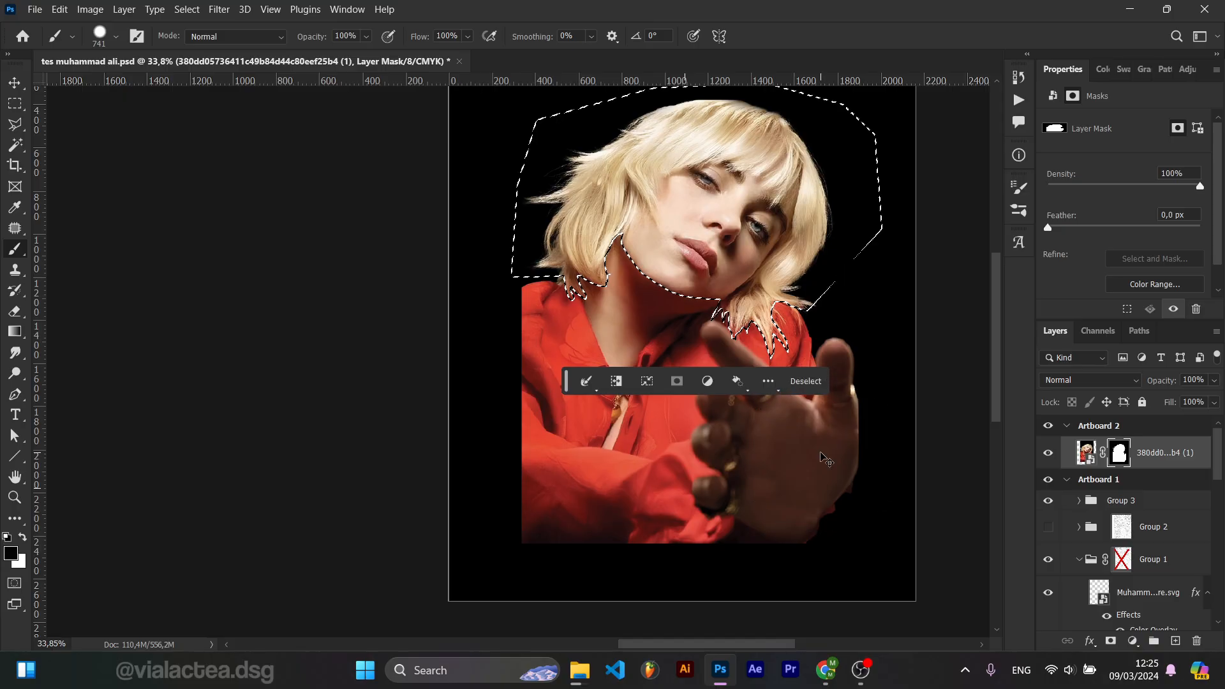
key(ctrl+shift+i)
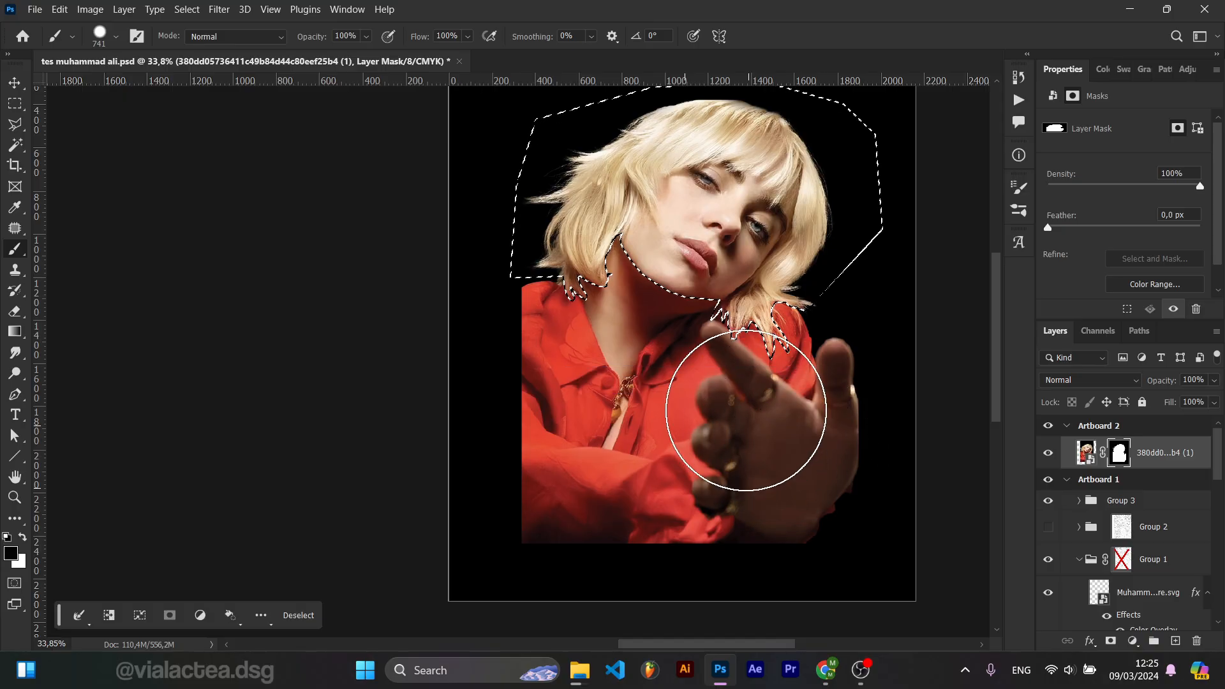
mouse_move(656, 503)
mouse_down()
mouse_move(656, 531)
mouse_move(605, 222)
mouse_move(607, 536)
mouse_up()
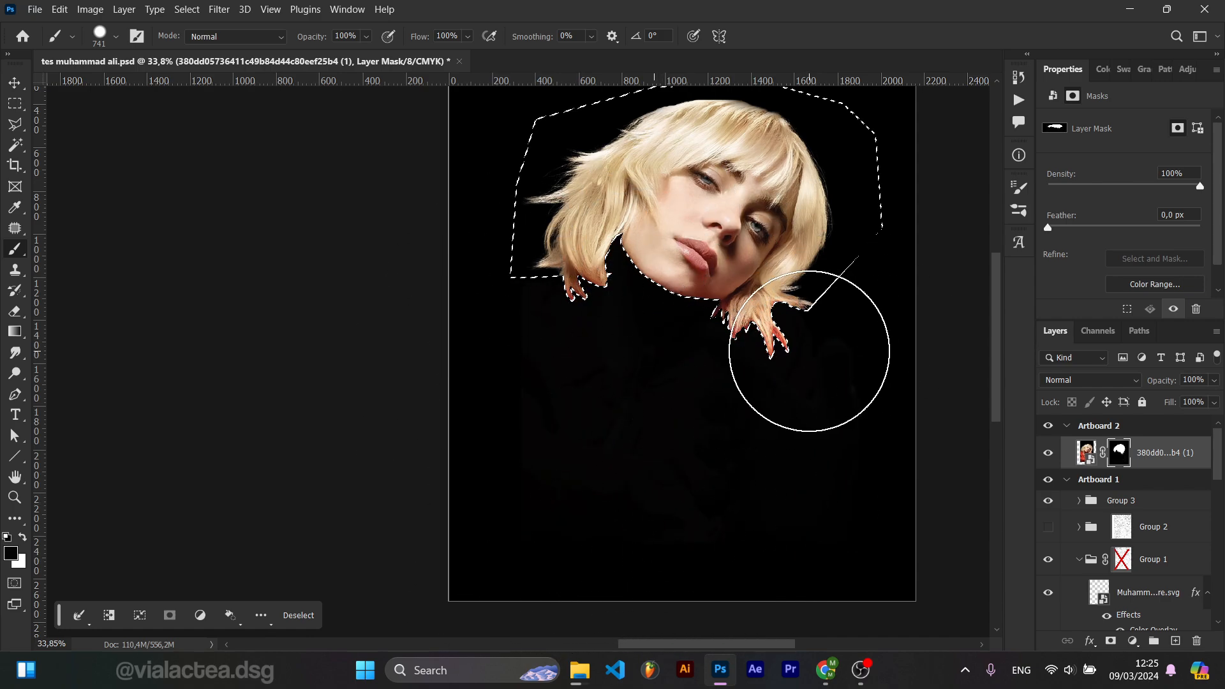
key(ctrl+d)
key(v)
drag(785, 204, 766, 275)
key(ctrl+z)
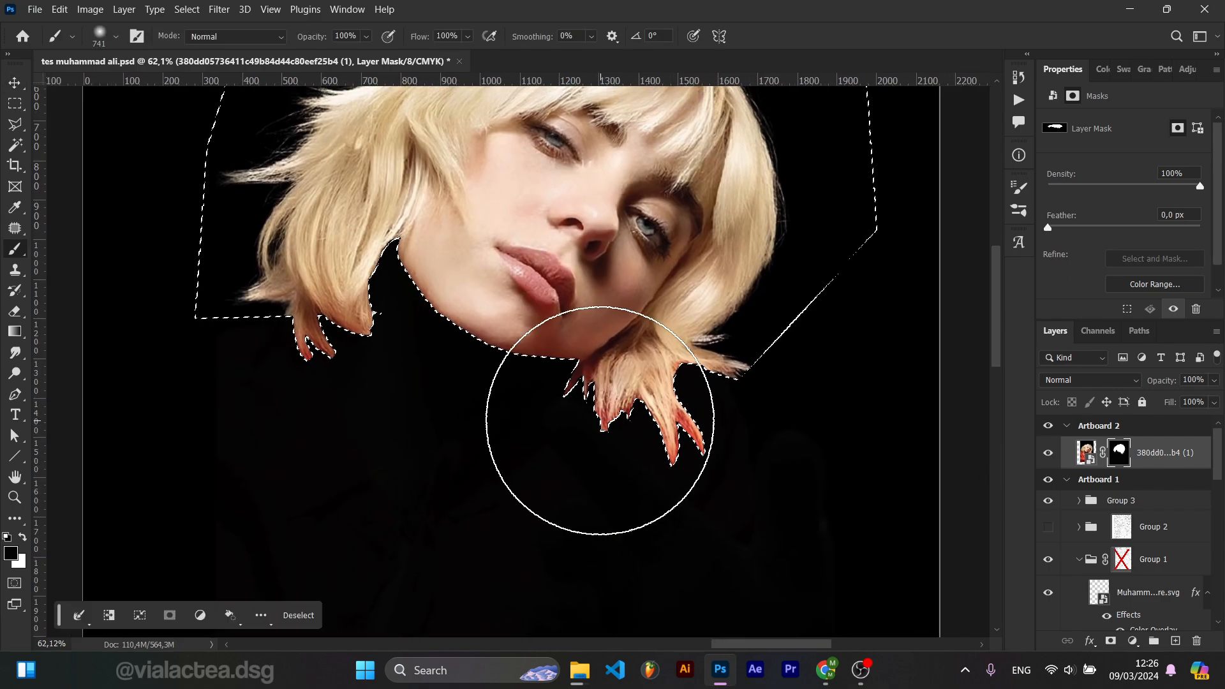
Deselect and paint white on the layer mask with a soft brush of size 527 to reveal the neck with a faded edge
key(ctrl+d)
drag(455, 313, 372, 313)
key(x)
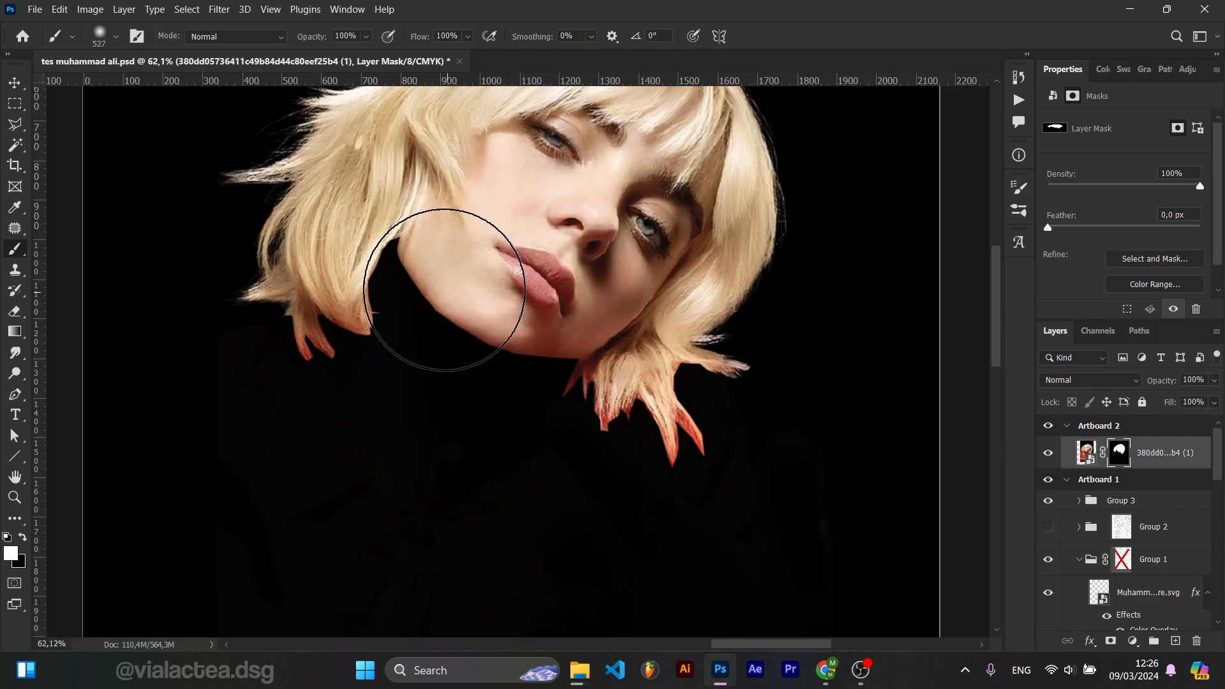
mouse_move(441, 276)
mouse_down()
mouse_move(493, 359)
mouse_move(526, 368)
mouse_move(427, 290)
mouse_move(482, 346)
mouse_up()
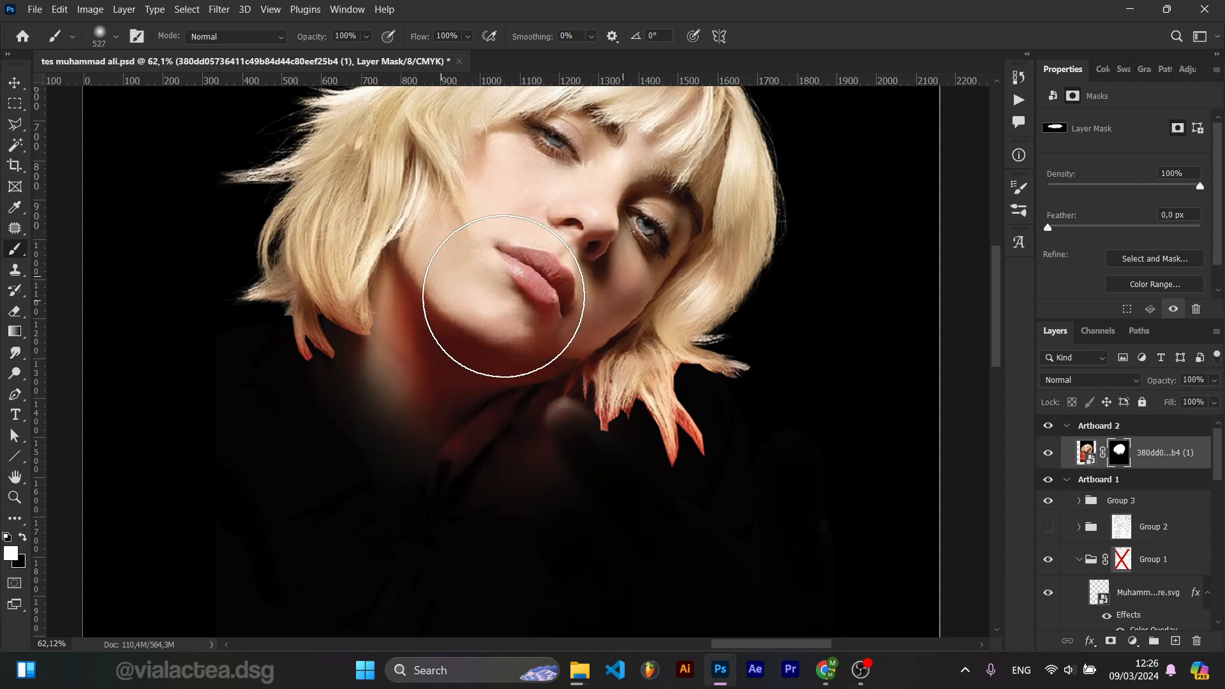
key(ctrl+z)
mouse_move(515, 294)
mouse_down()
mouse_move(475, 296)
mouse_move(531, 289)
mouse_move(453, 264)
mouse_move(473, 288)
mouse_move(521, 284)
mouse_move(467, 283)
mouse_move(510, 307)
mouse_move(480, 276)
mouse_up()
Paint black on the layer mask with a soft brush of size 252 to hide the fingertip remnant beside the neck
scroll(479, 276, down, 4)
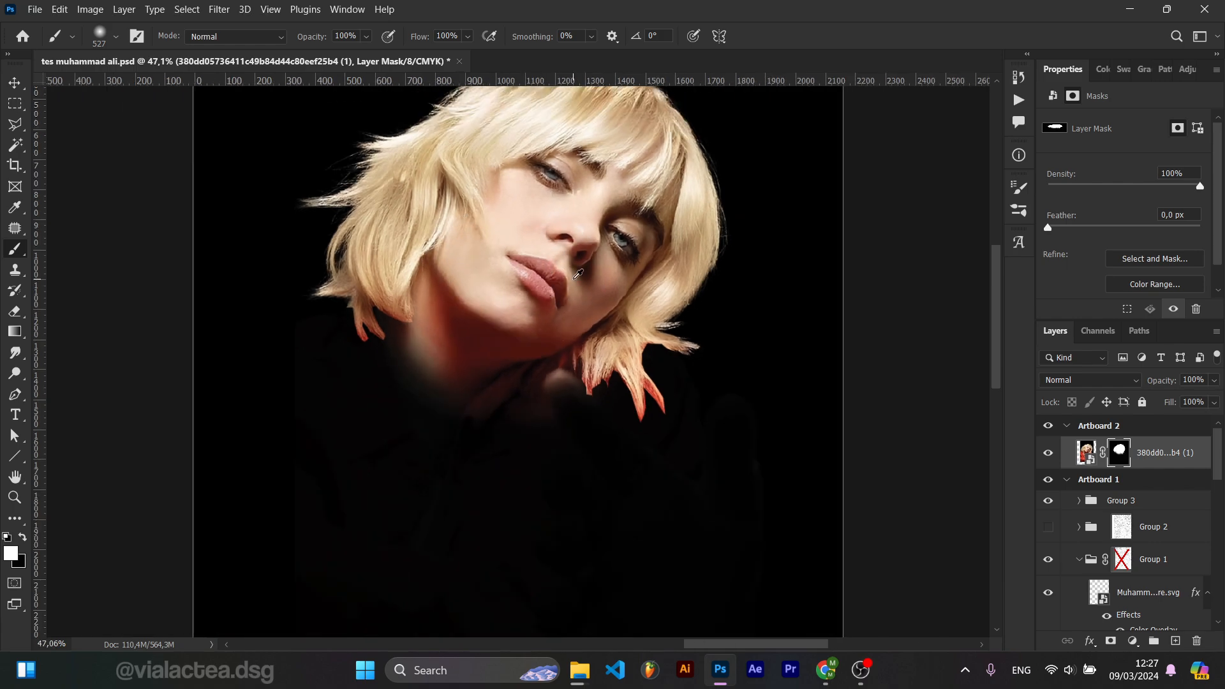
scroll(505, 281, up, 2)
drag(519, 478, 508, 364)
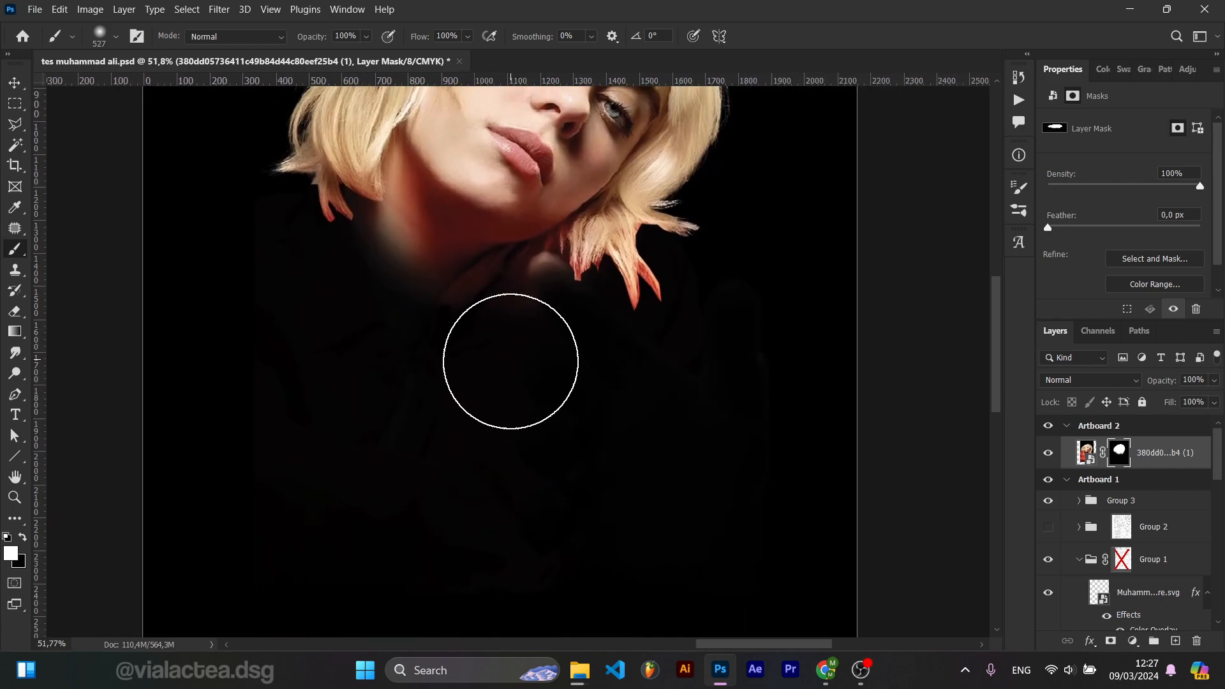
key(x)
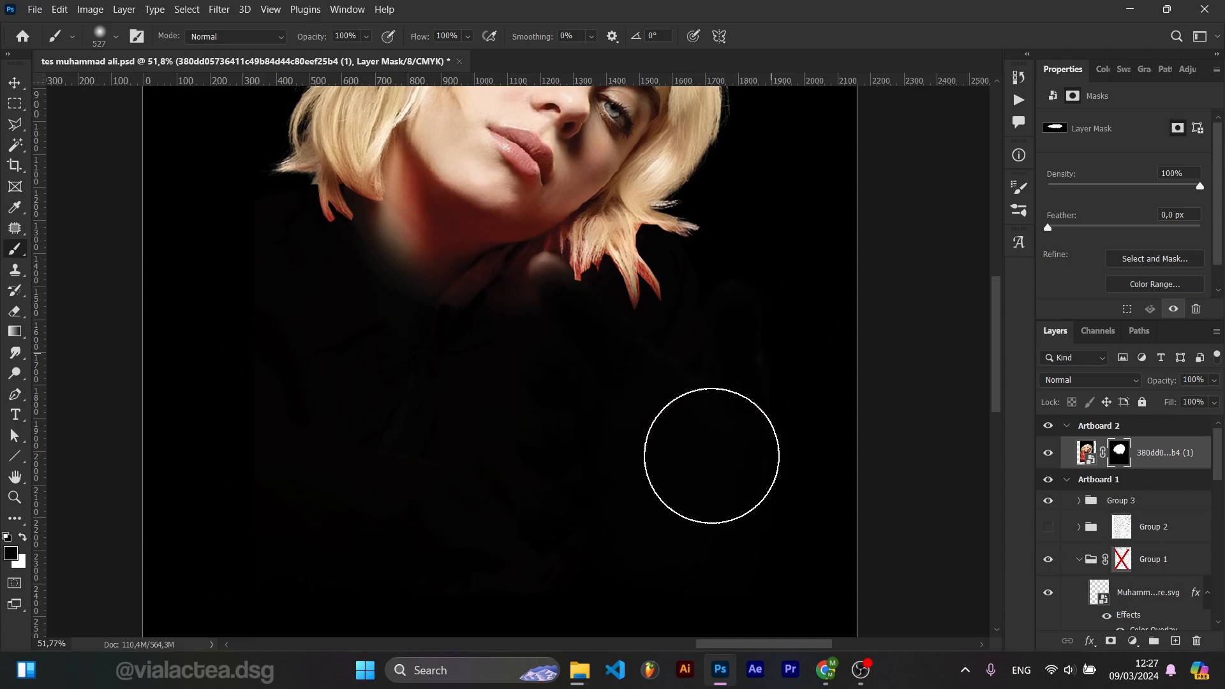
alt+drag(528, 355, 479, 358)
mouse_move(523, 305)
mouse_down()
mouse_move(536, 285)
mouse_move(538, 309)
mouse_up()
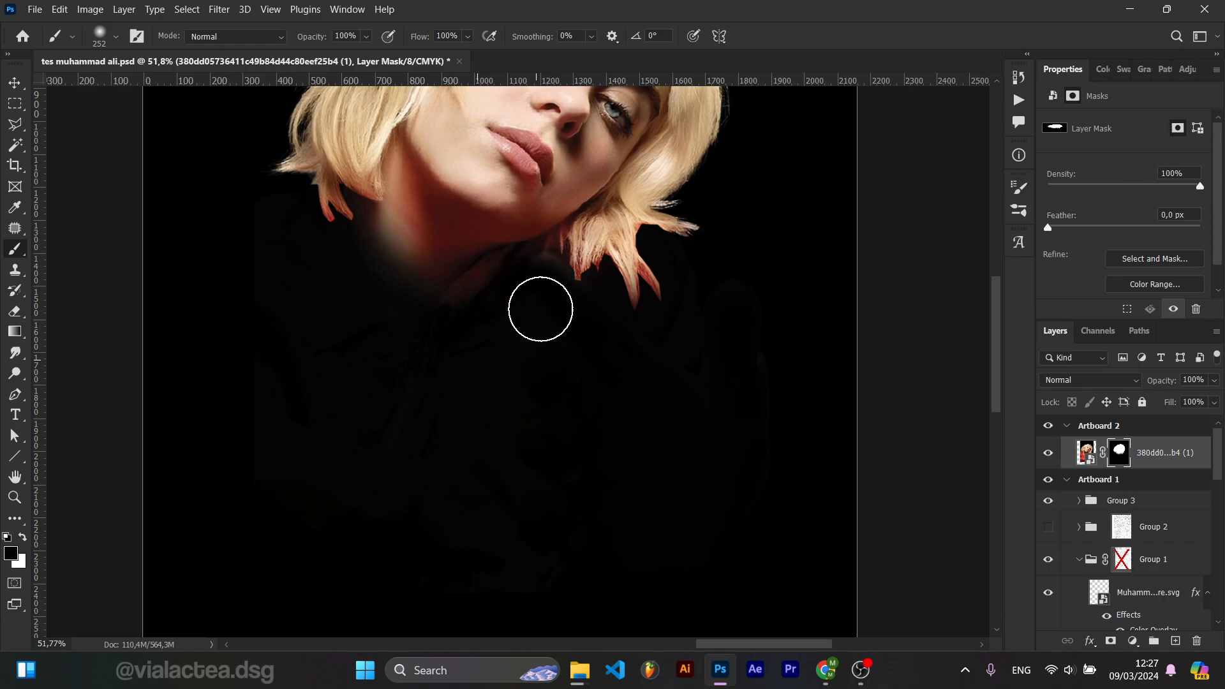
scroll(675, 390, down, 6)
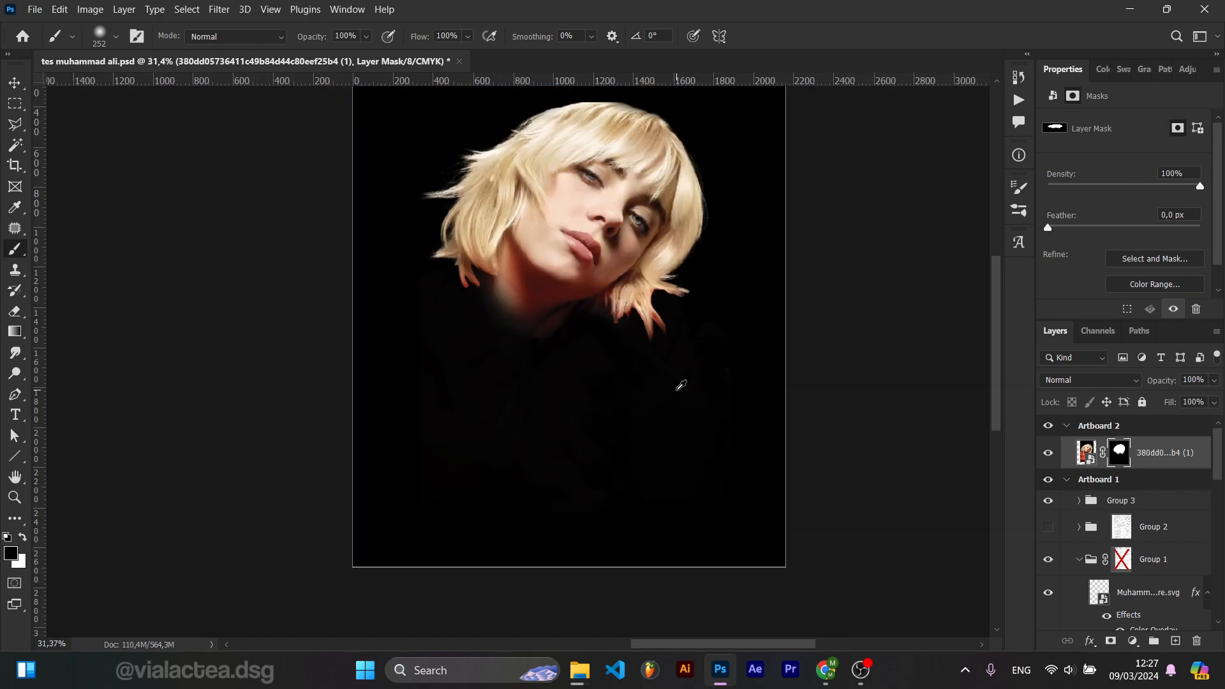
Move the masked head portrait down to about the middle of Artboard 2
scroll(579, 371, up, 3)
key(v)
scroll(640, 365, down, 1)
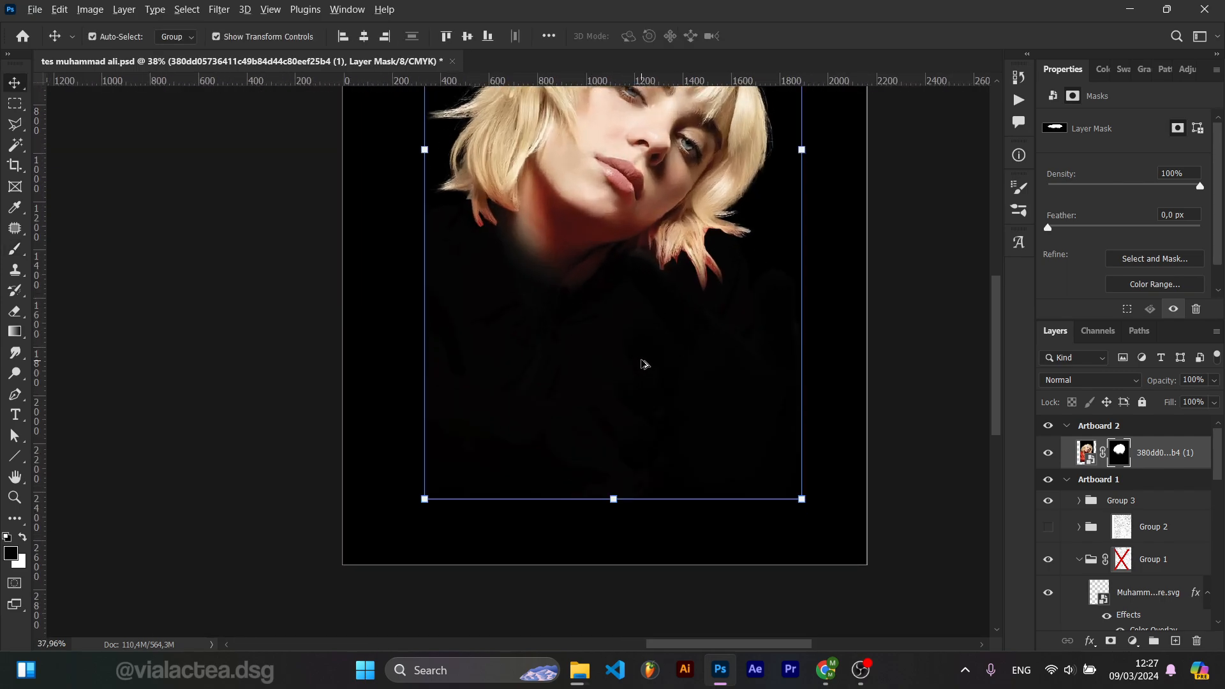
scroll(645, 356, down, 3)
drag(655, 245, 657, 316)
scroll(745, 125, up, 1)
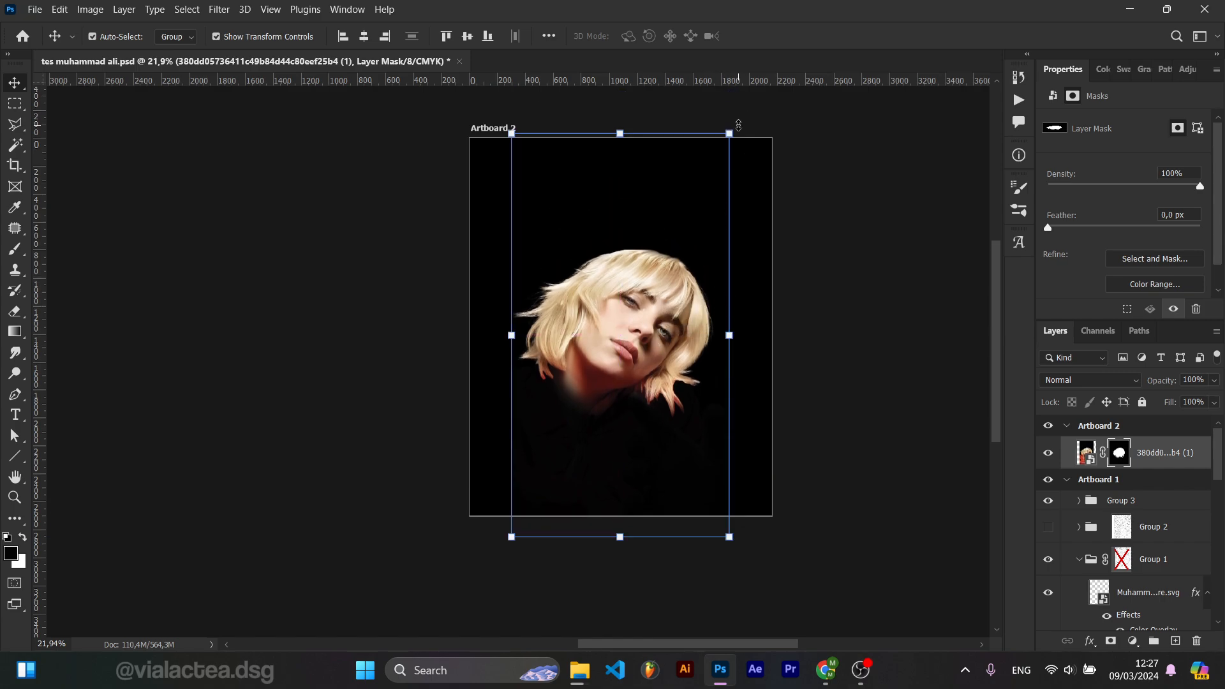
Rotate the portrait slightly counterclockwise so the head is more upright, and apply the transform
drag(740, 120, 669, 117)
click(790, 36)
click(859, 179)
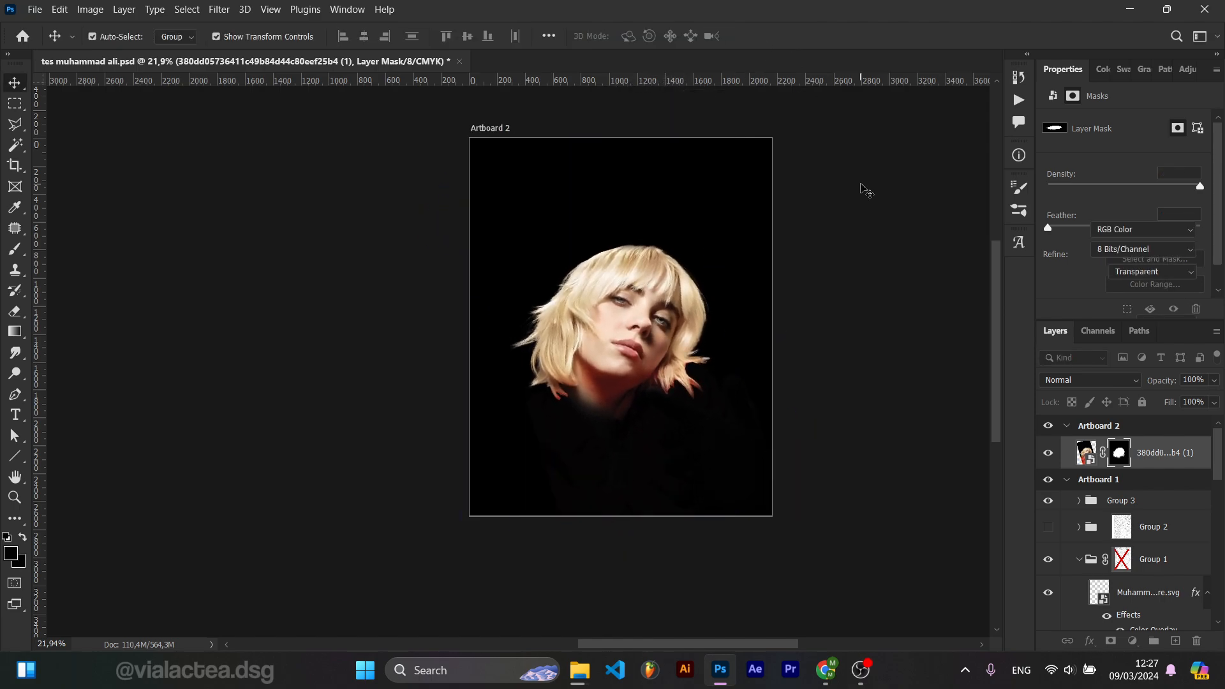
Convert the masked portrait layer in Artboard 2 to a Smart Object
click(1170, 460)
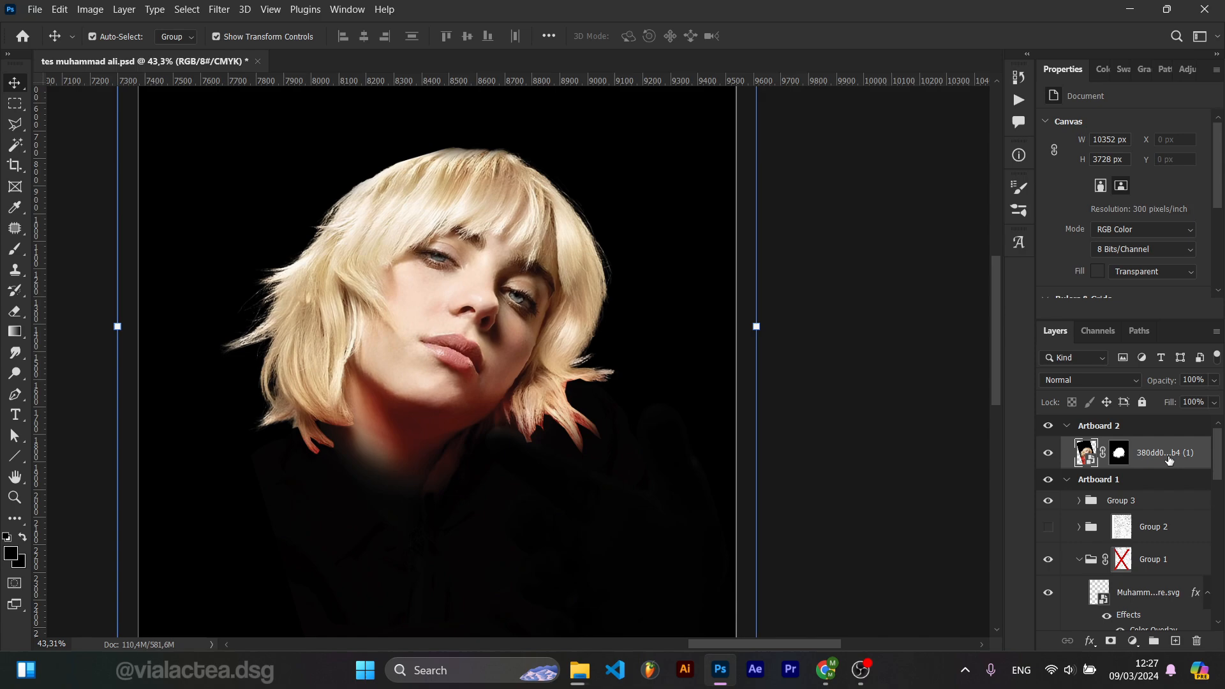
right_click(1170, 461)
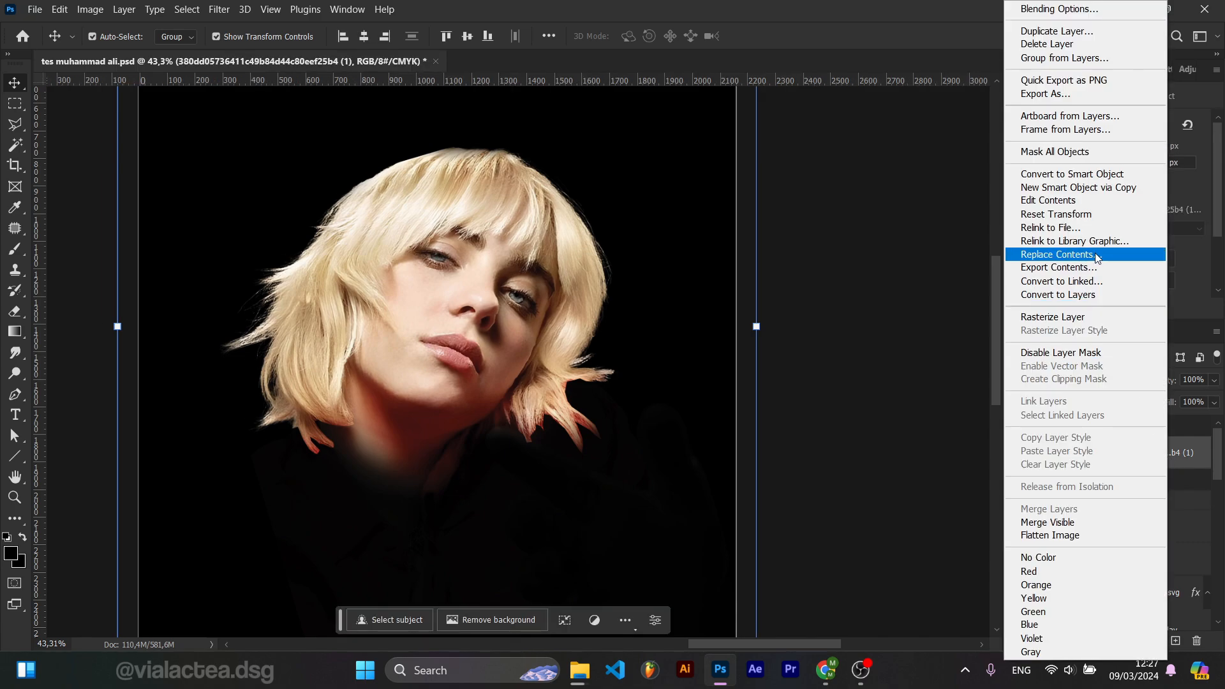
click(1085, 170)
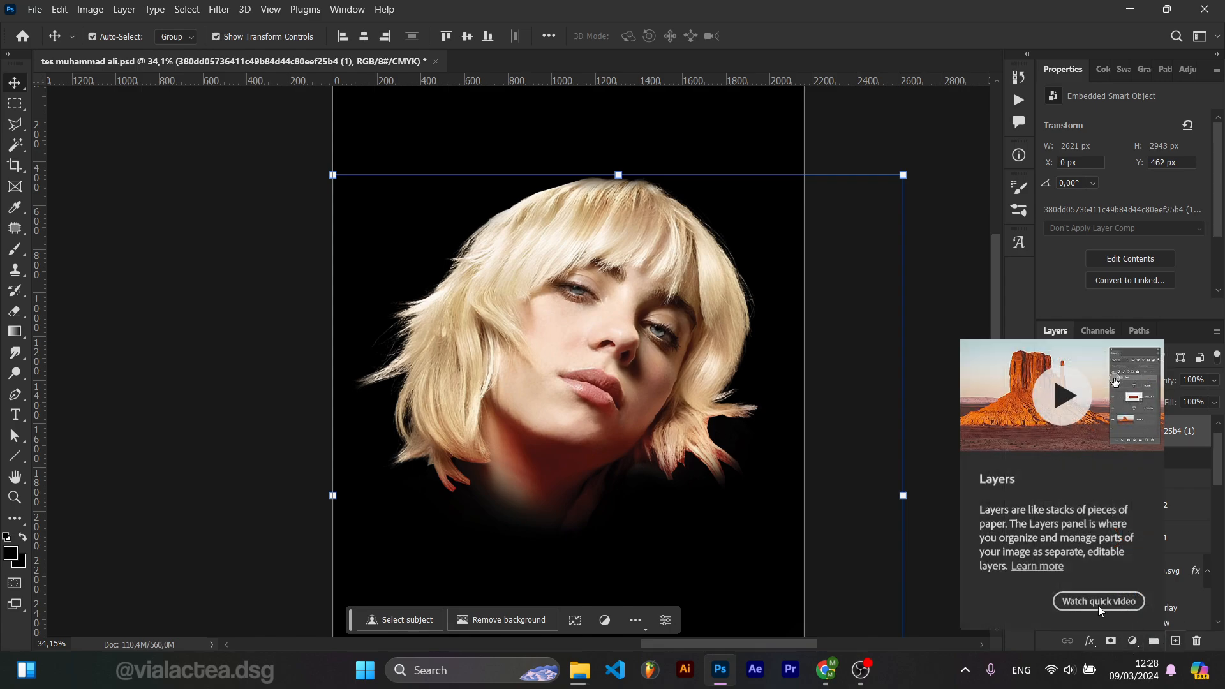
click(946, 284)
click(1119, 439)
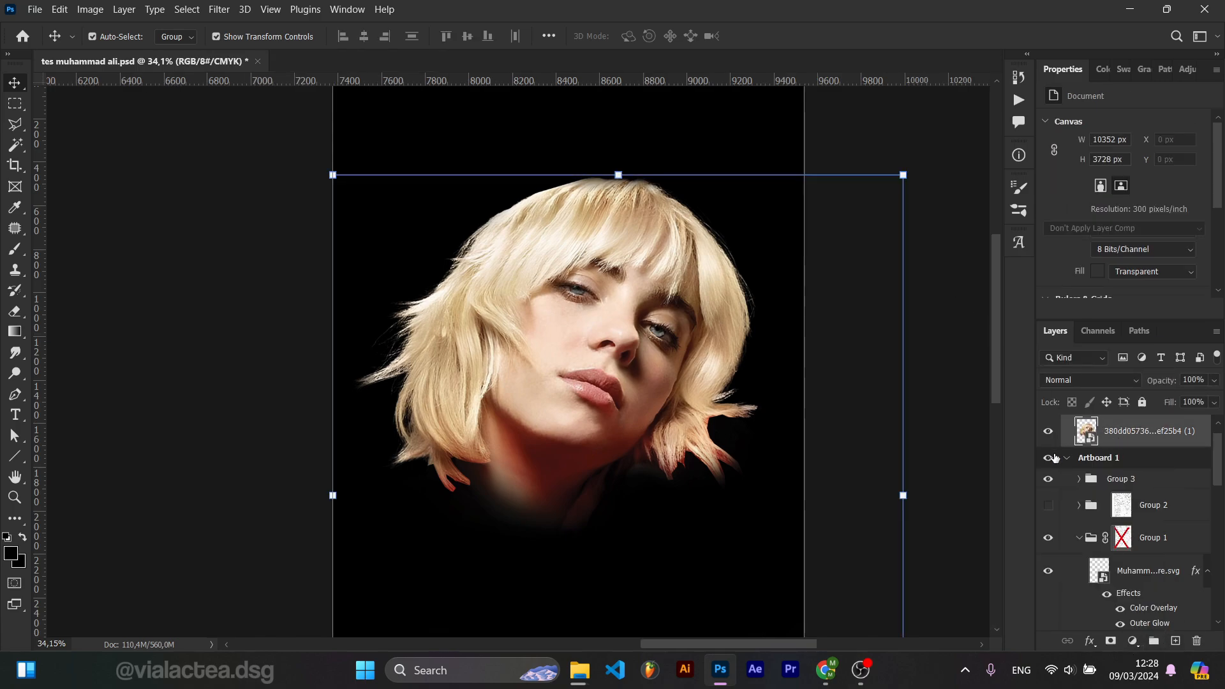
scroll(820, 455, up, 2)
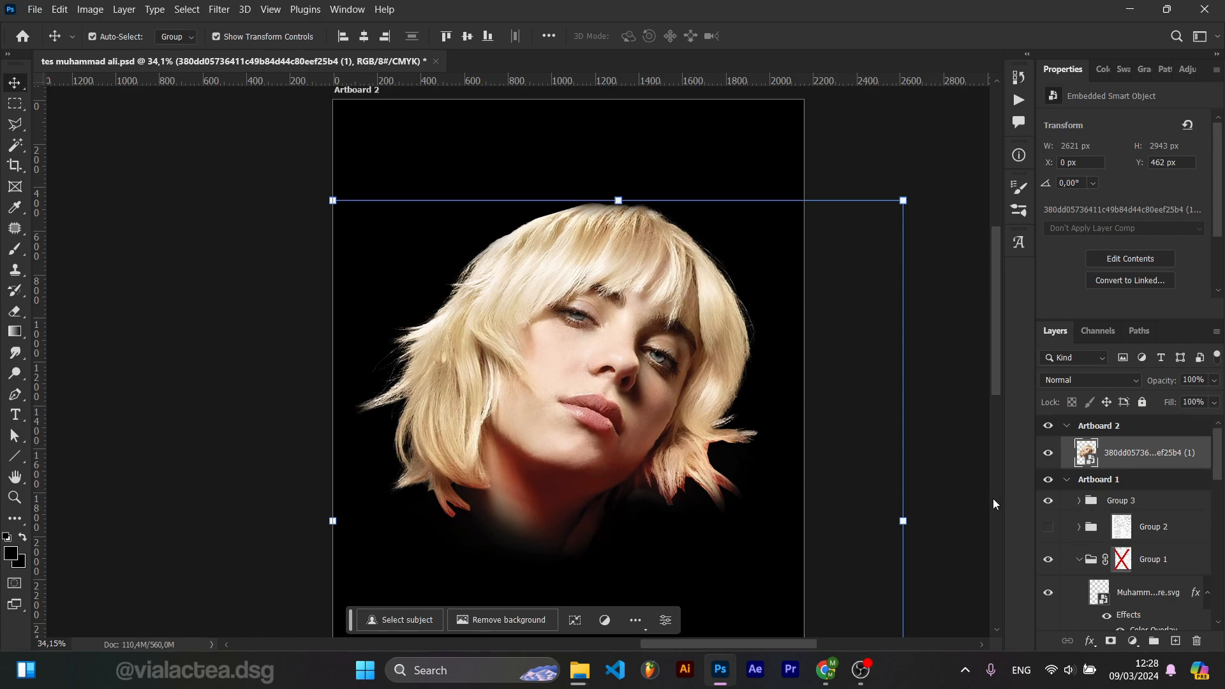
Duplicate the portrait Smart Object twice and keep only the middle copy visible and selected
key(ctrl+j)
key(ctrl+j)
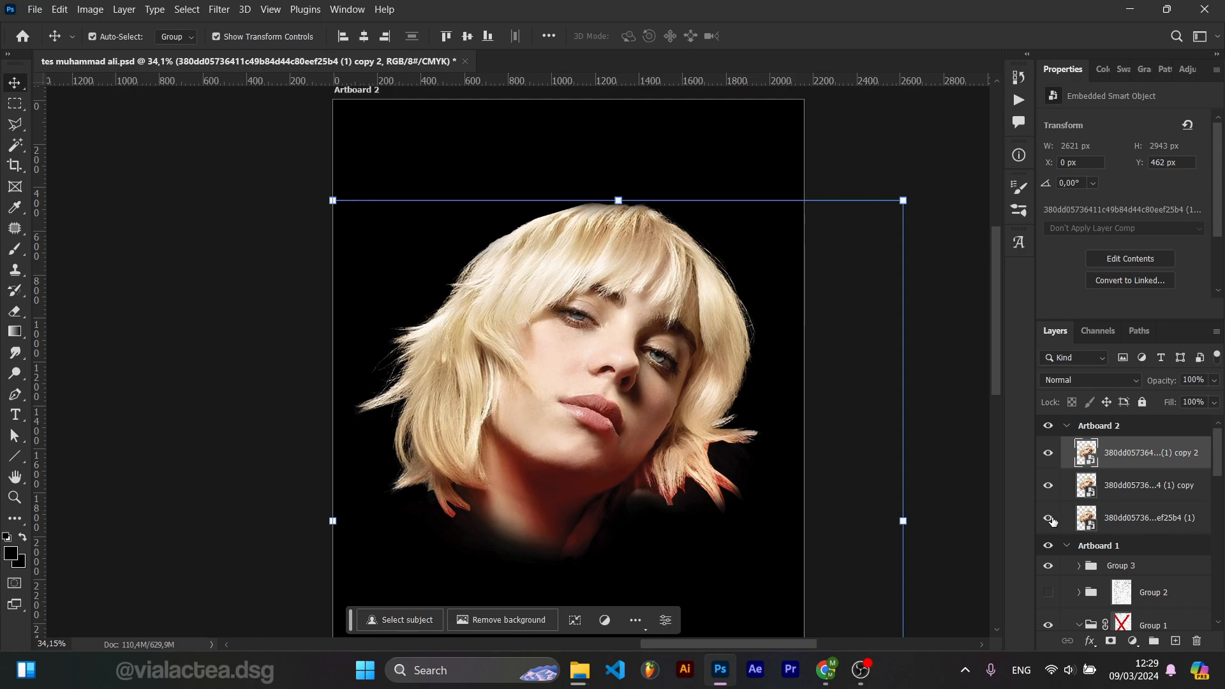
click(1050, 455)
click(1048, 485)
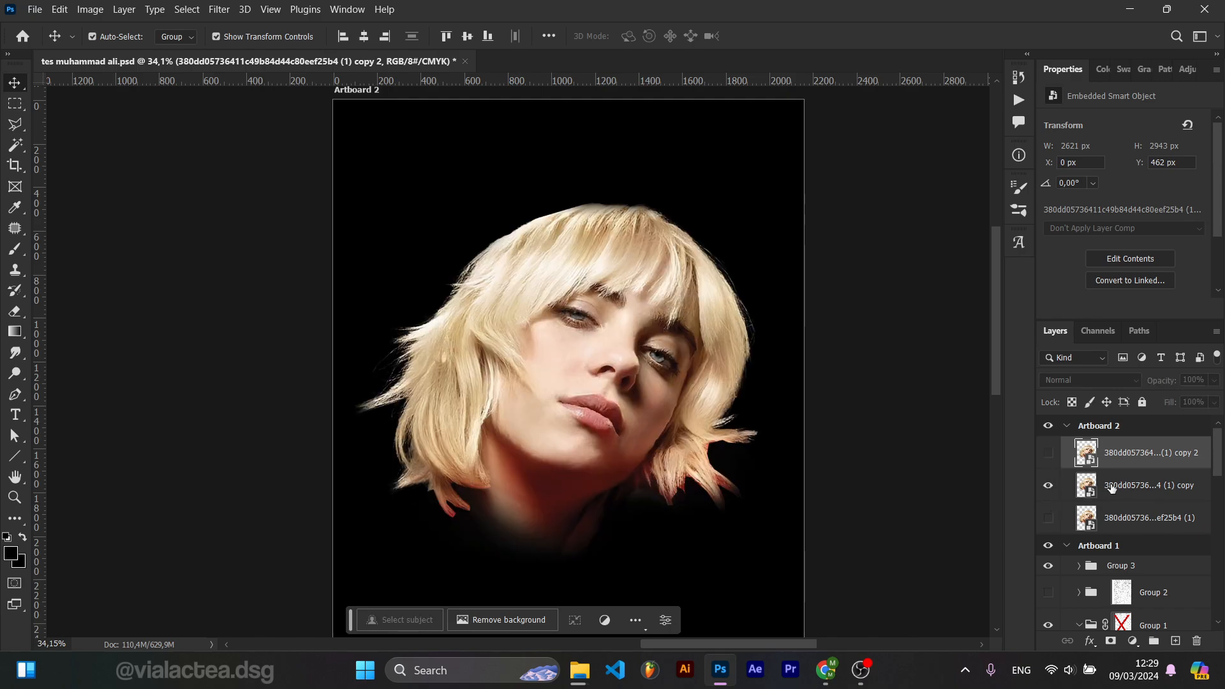
click(1136, 488)
Paint a soft peach skin-tone swatch on Layer 7 in the upper-left corner of Artboard 2
scroll(584, 547, down, 1)
scroll(584, 547, down, 2)
scroll(664, 507, up, 2)
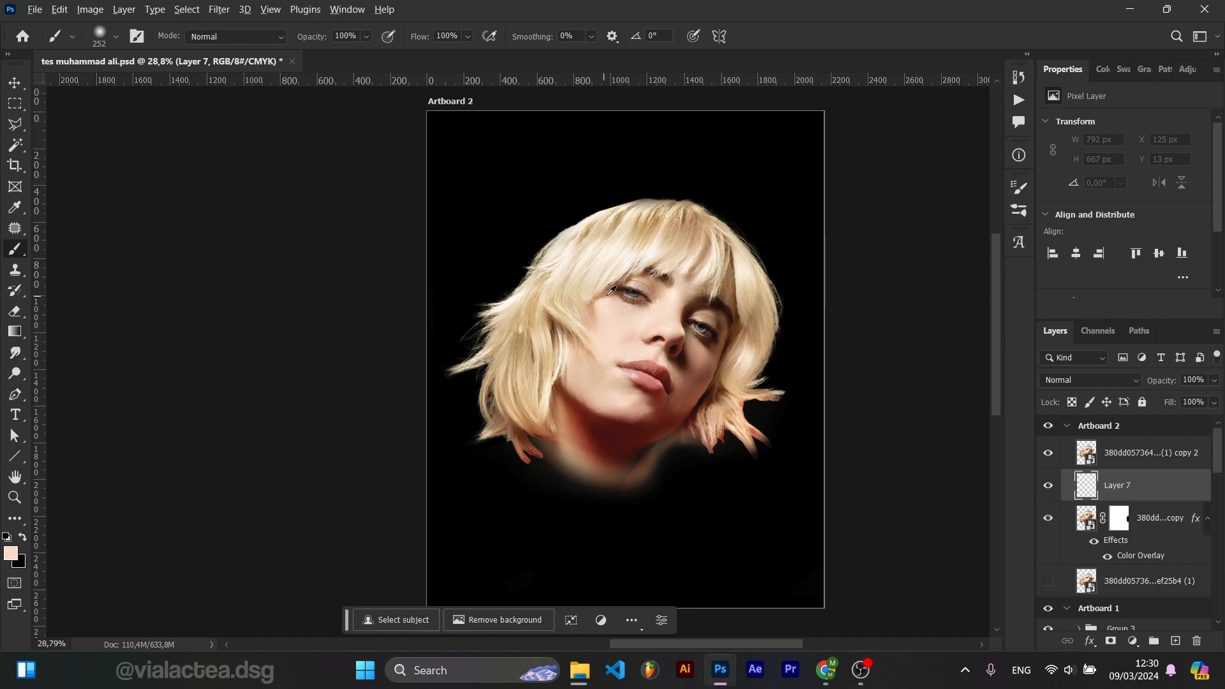
drag(439, 163, 485, 168)
click(1133, 558)
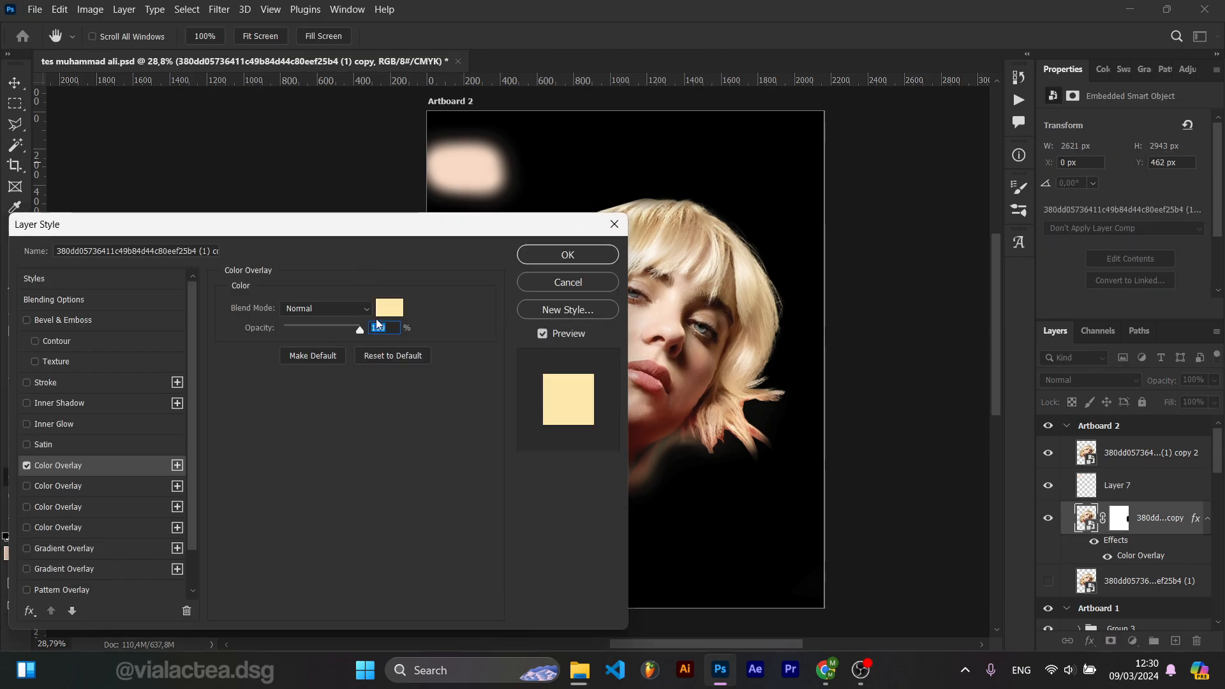
click(384, 311)
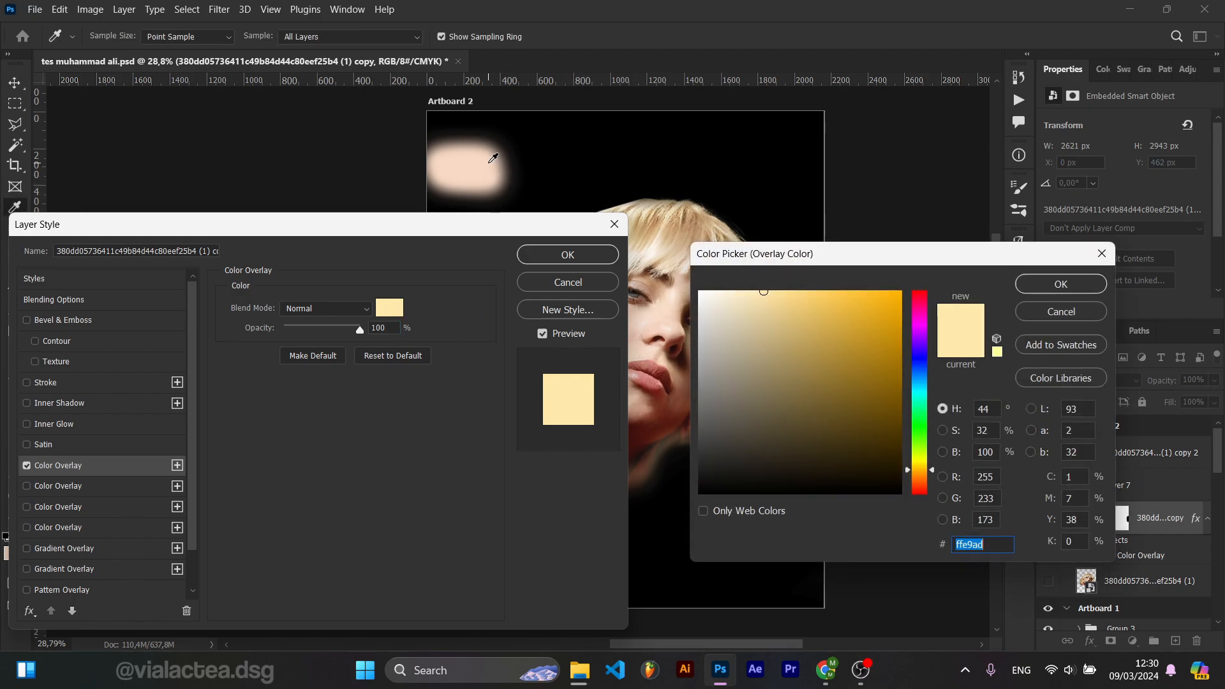
click(490, 161)
click(1042, 285)
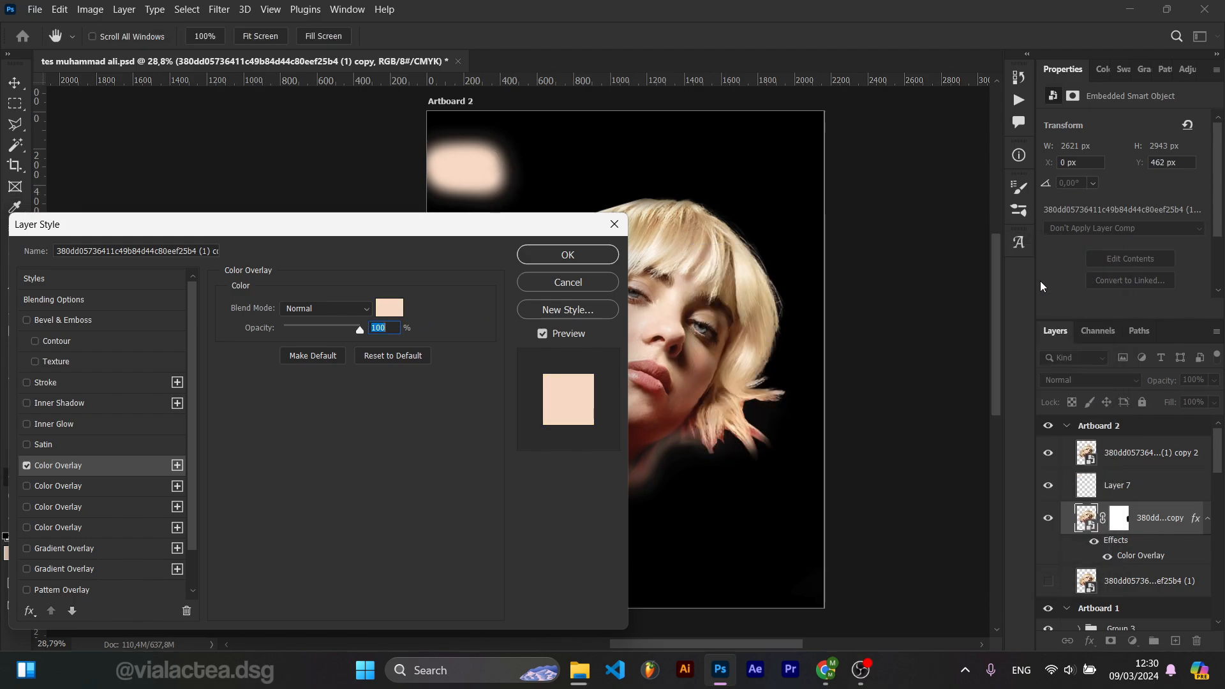
click(615, 227)
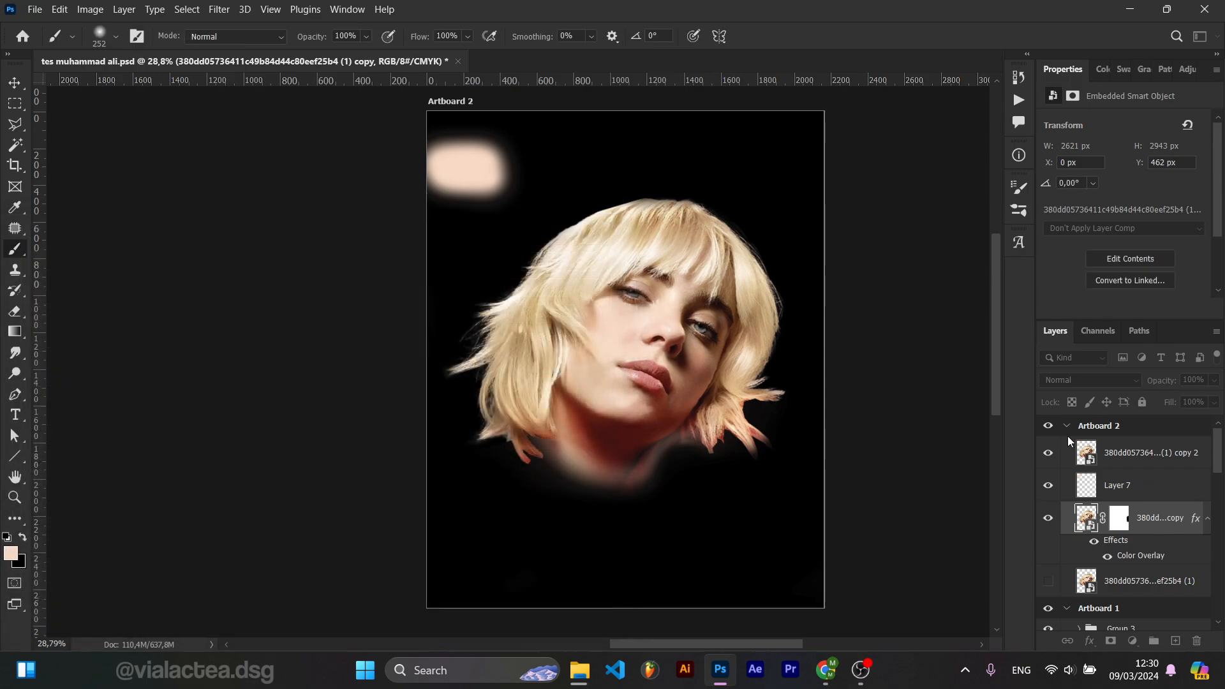
Hide the top portrait copy and set the masked copy's Color Overlay to the peach tone sampled from the painted swatch
click(1045, 455)
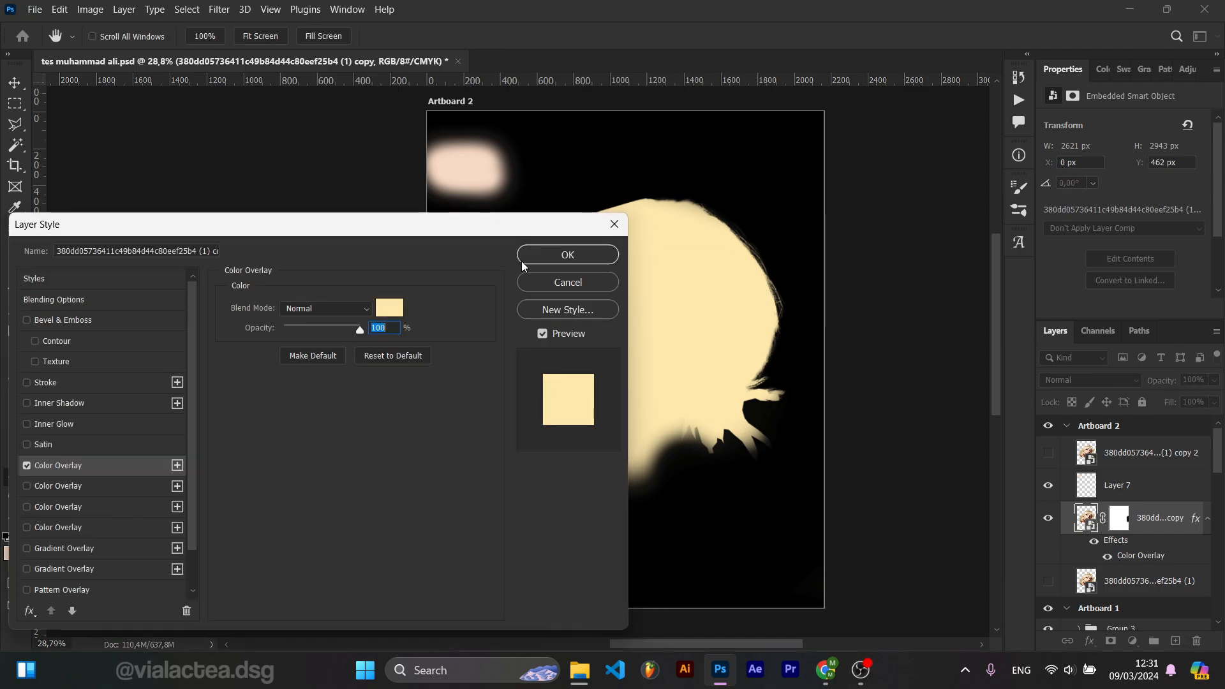
click(394, 307)
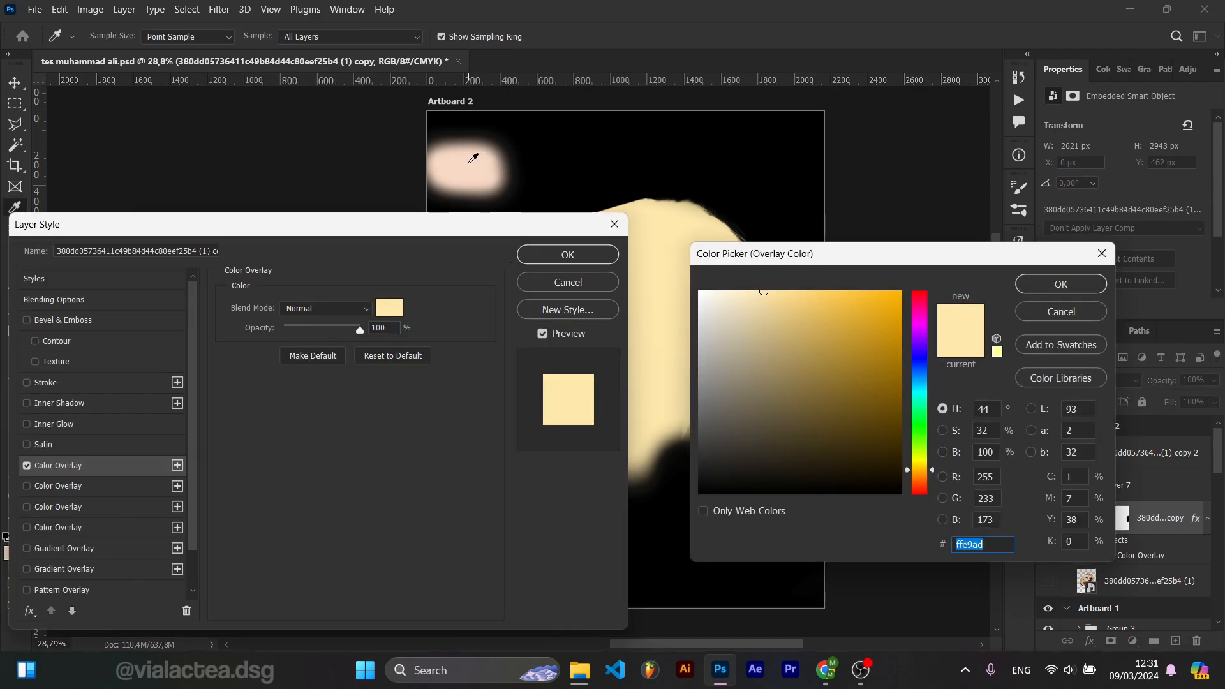
click(473, 158)
click(1061, 284)
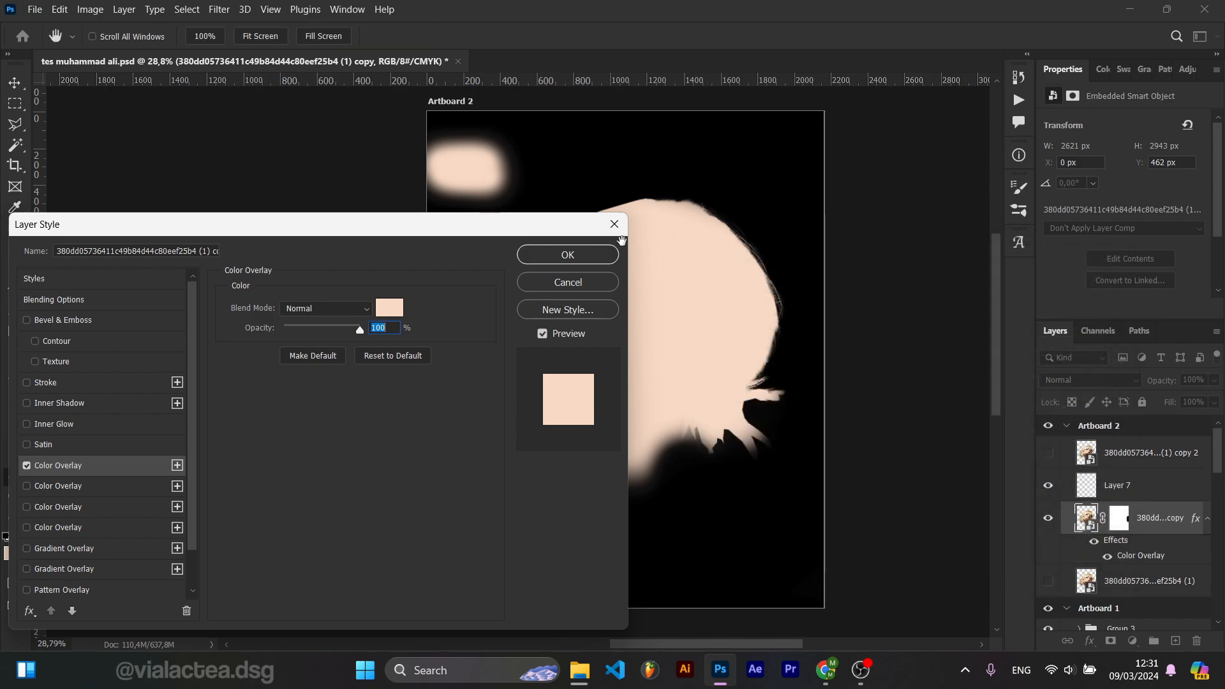
click(567, 255)
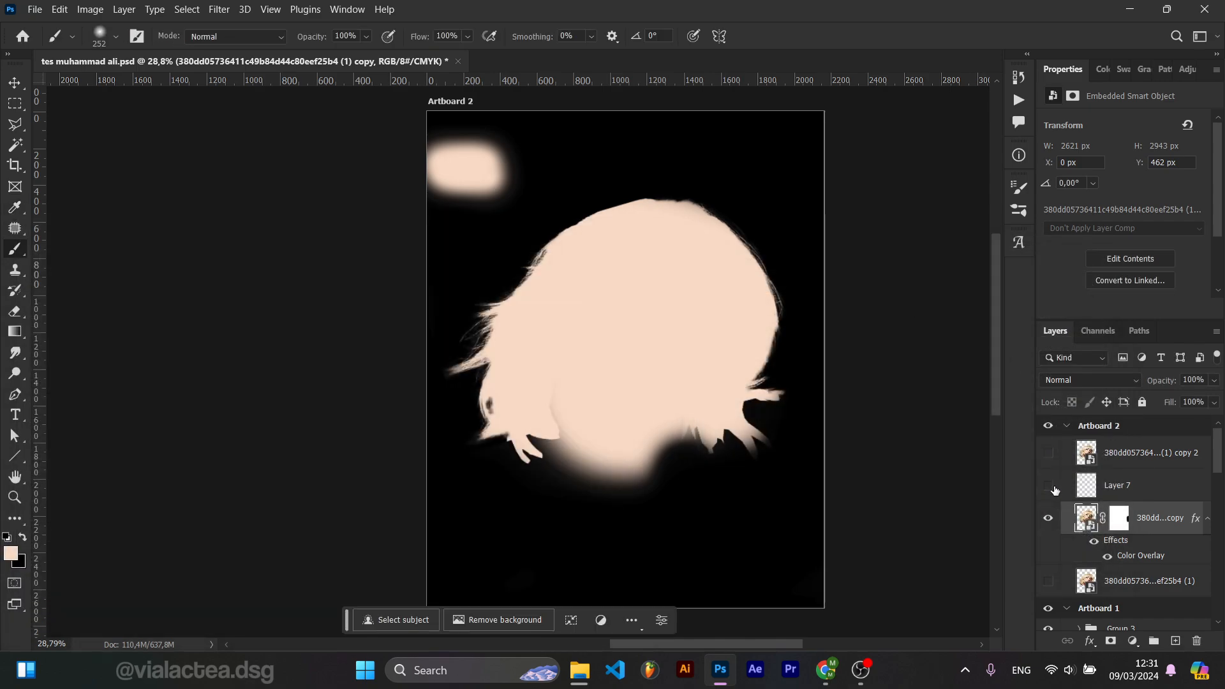
Convert the masked peach overlay copy to a Smart Object and delete the swatch layer, Layer 7
right_click(1151, 518)
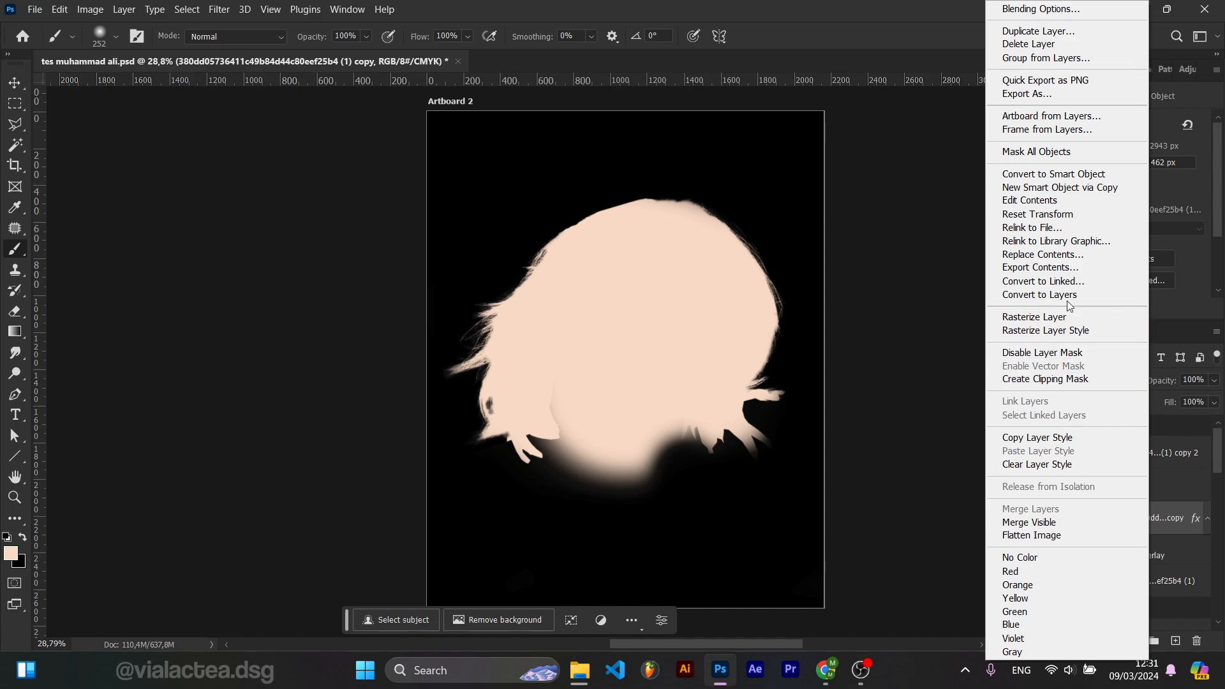
click(1060, 174)
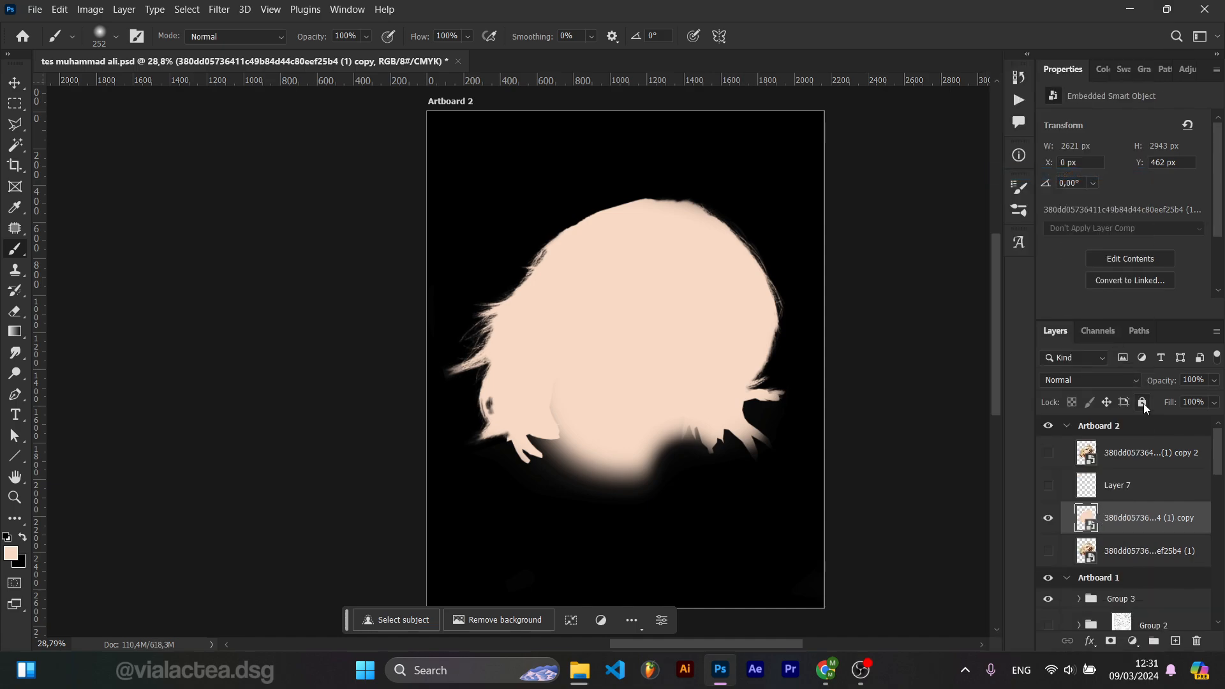
click(1118, 485)
key(Delete)
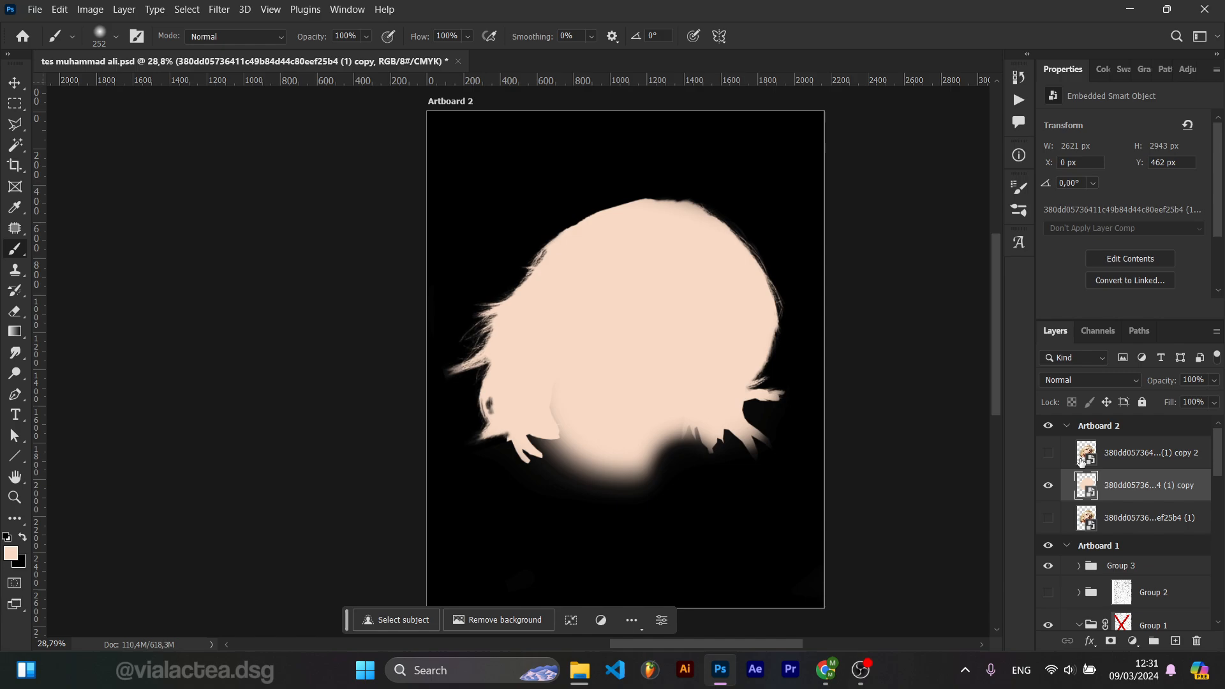
Show the top portrait copy in Artboard 2 and desaturate it with Hue/Saturation at -100 saturation
click(1048, 453)
click(1099, 454)
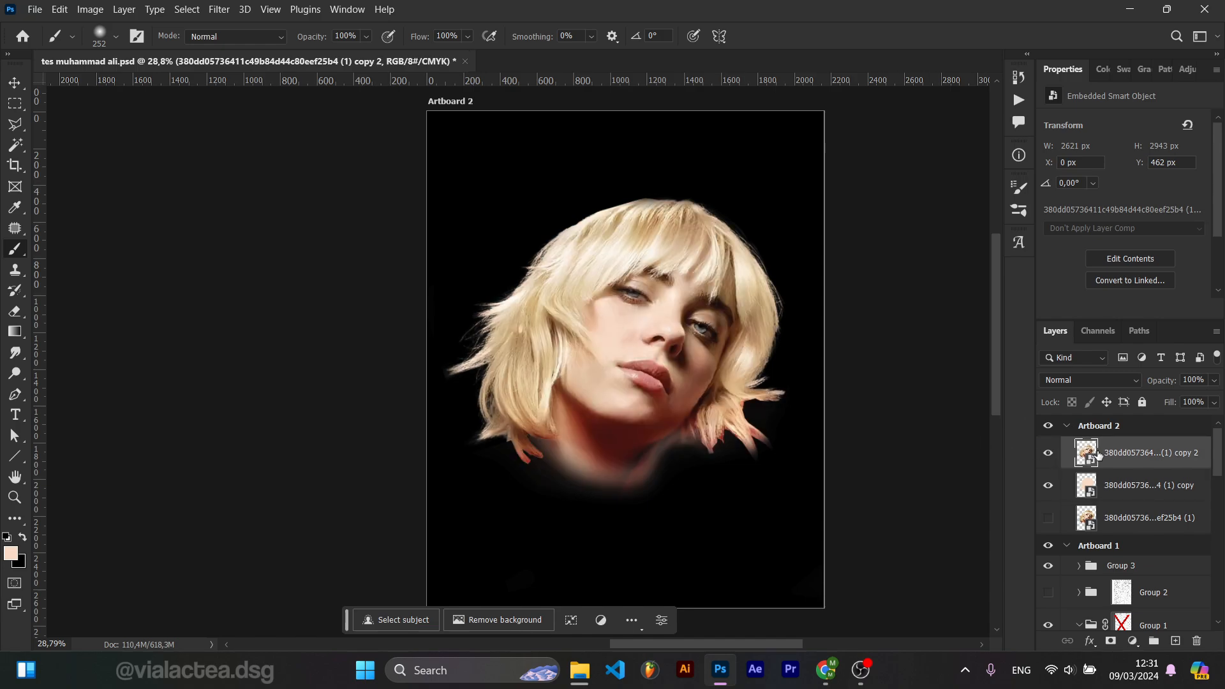
key(ctrl+u)
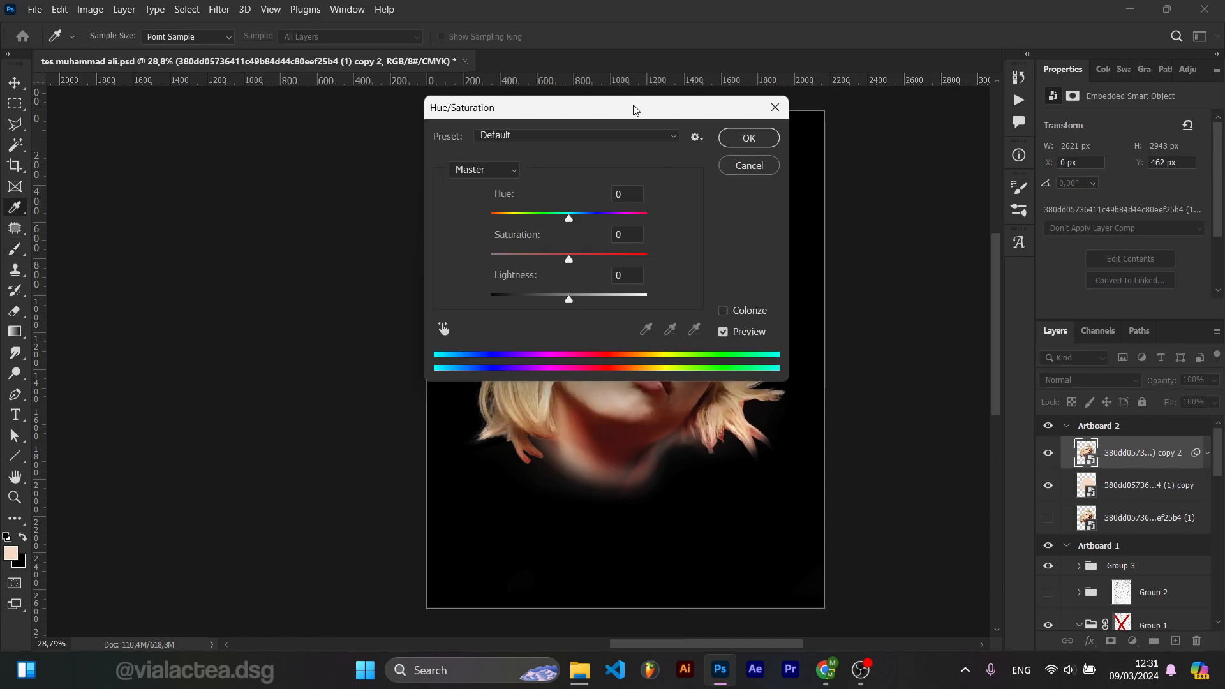
drag(635, 110, 1022, 176)
drag(956, 324, 774, 326)
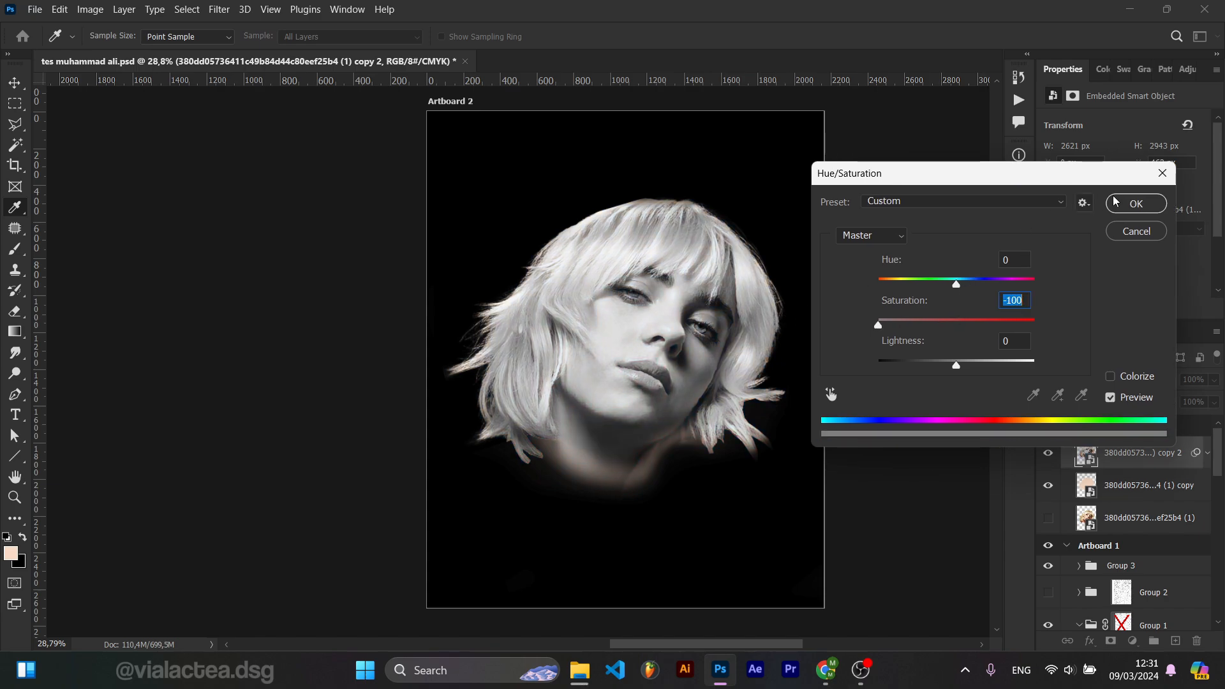
click(1135, 203)
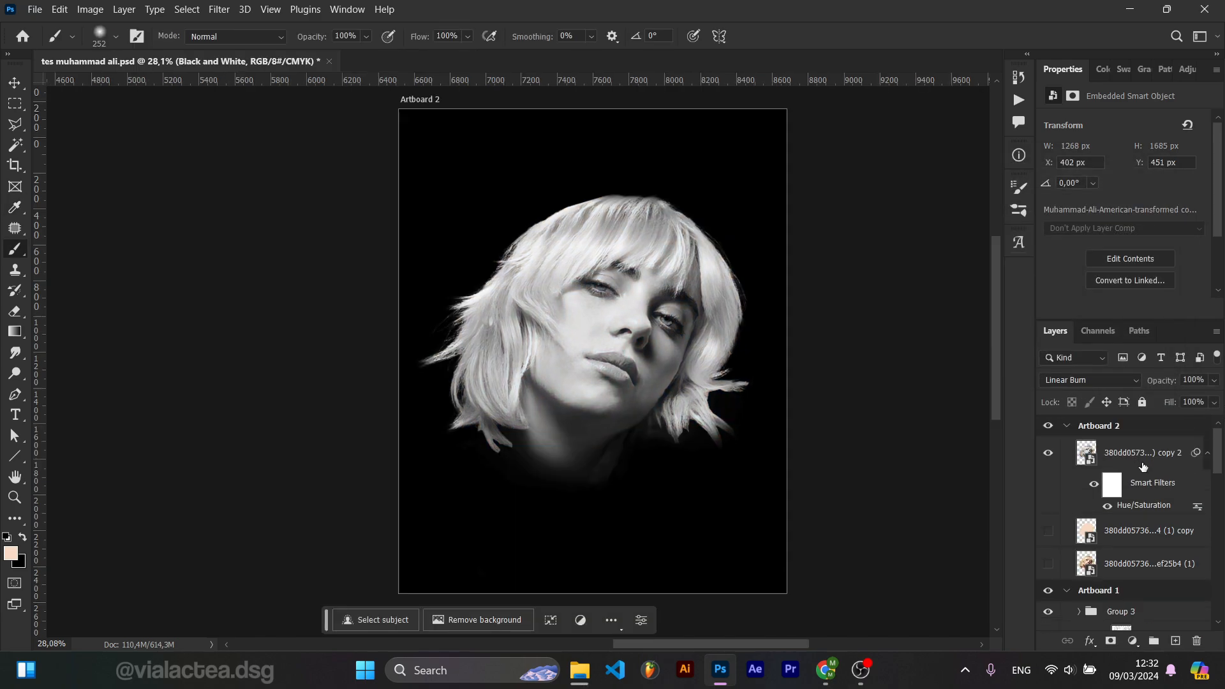
Make the peach copy visible and set the desaturated top copy's blend mode to Linear Burn
click(1134, 530)
click(1049, 530)
click(1154, 467)
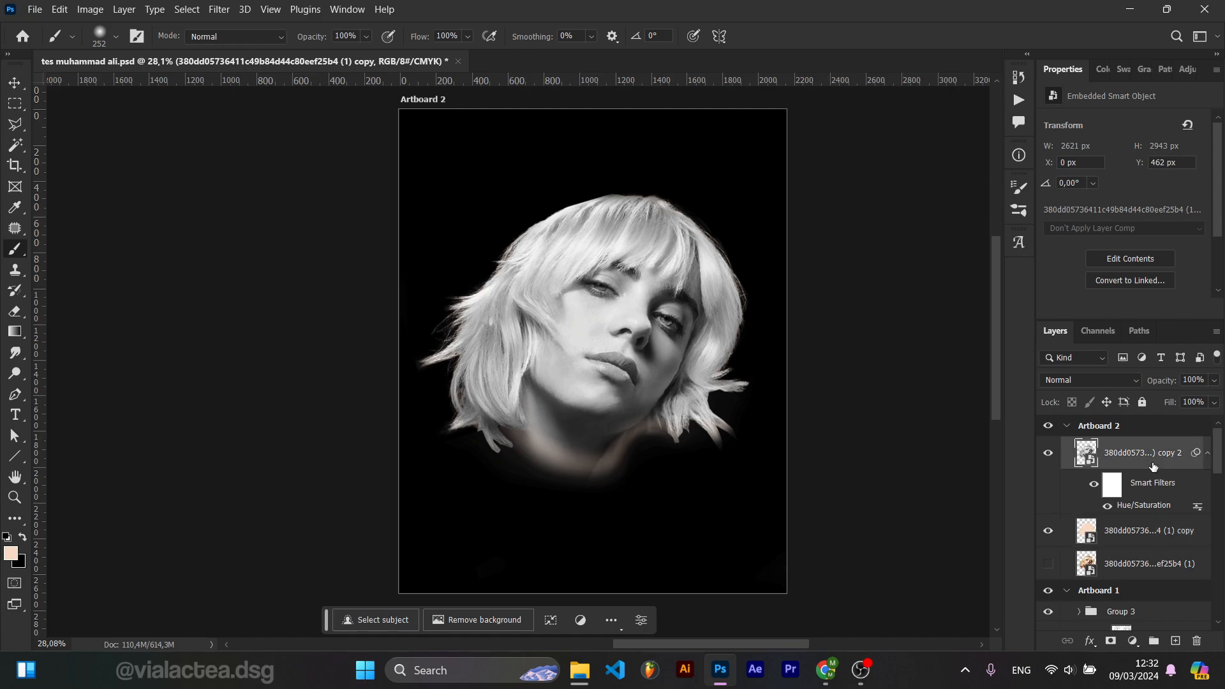
click(1094, 382)
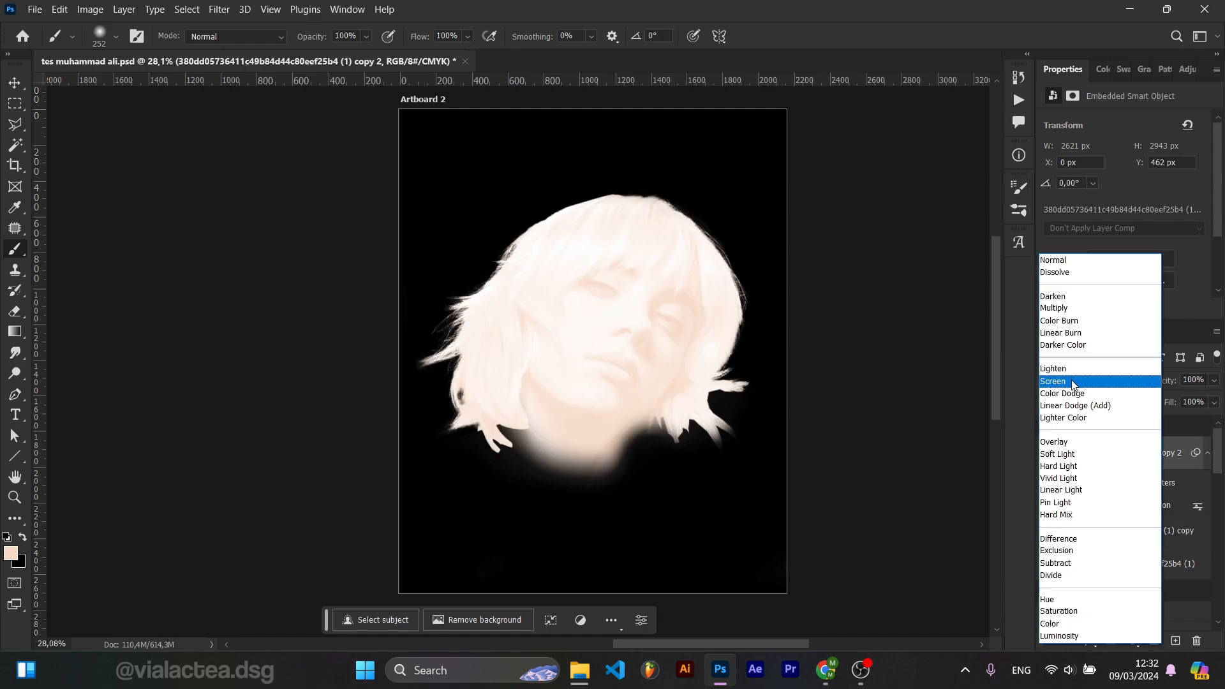
click(1064, 337)
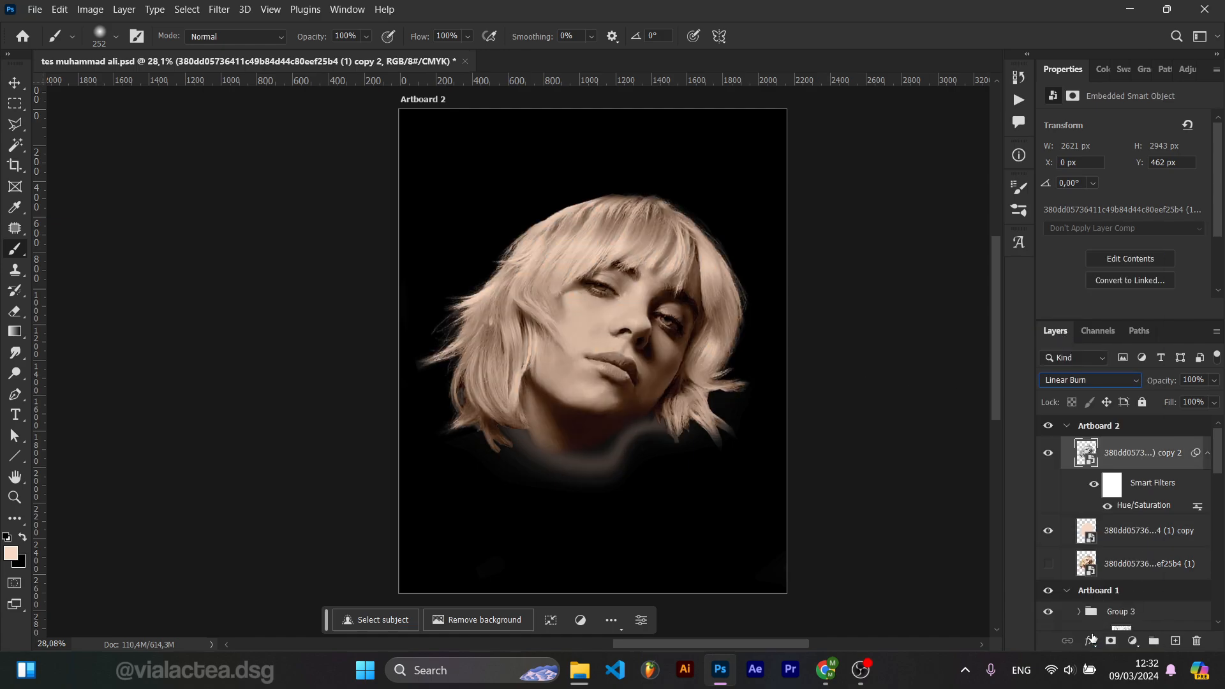
Add a Levels adjustment clipped to the desaturated copy, with input levels 64, 1.54 and 221
click(1134, 641)
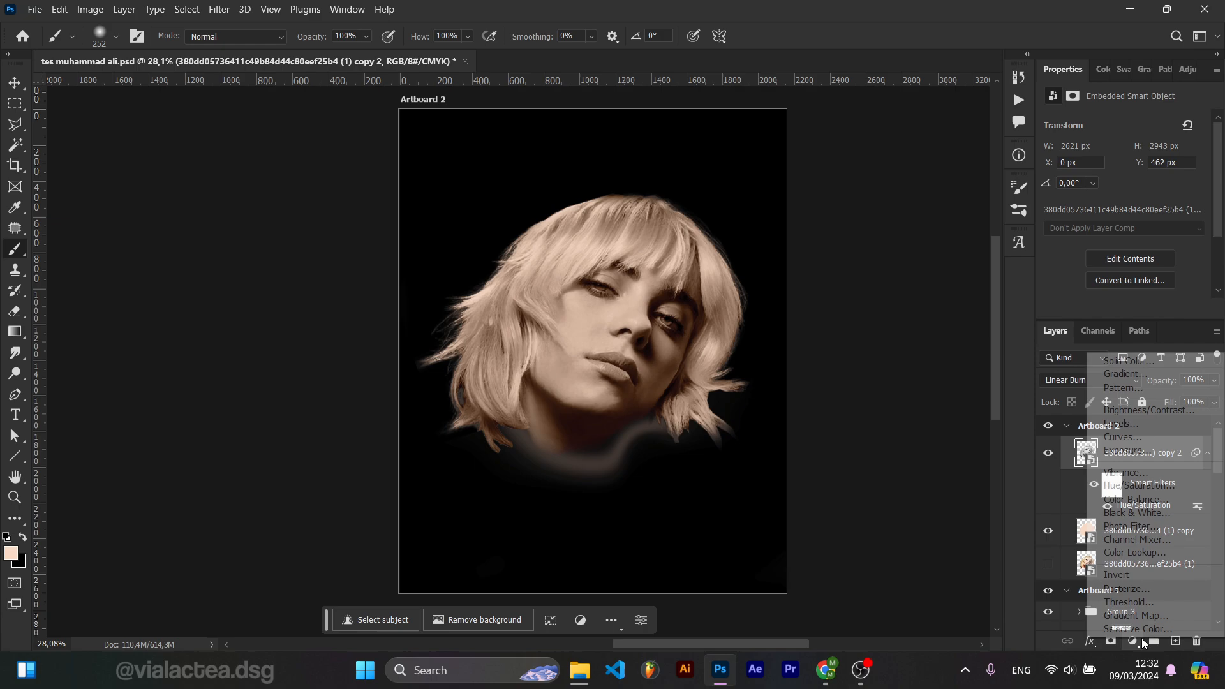
click(1121, 424)
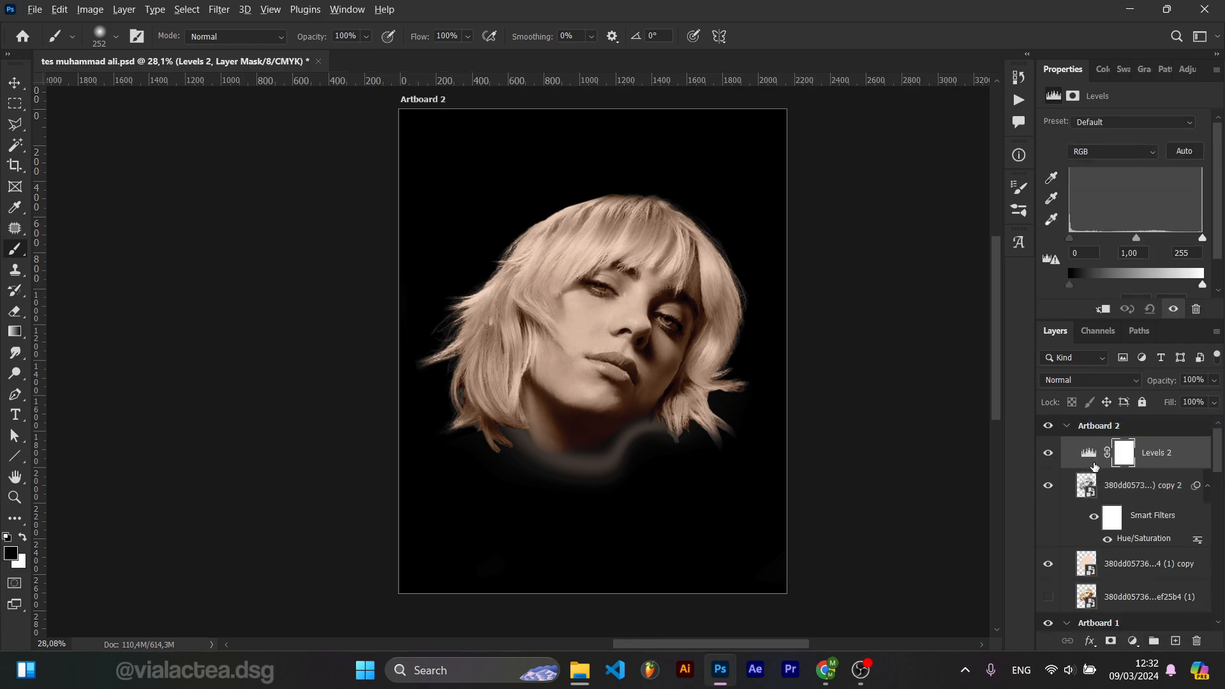
alt+click(1094, 466)
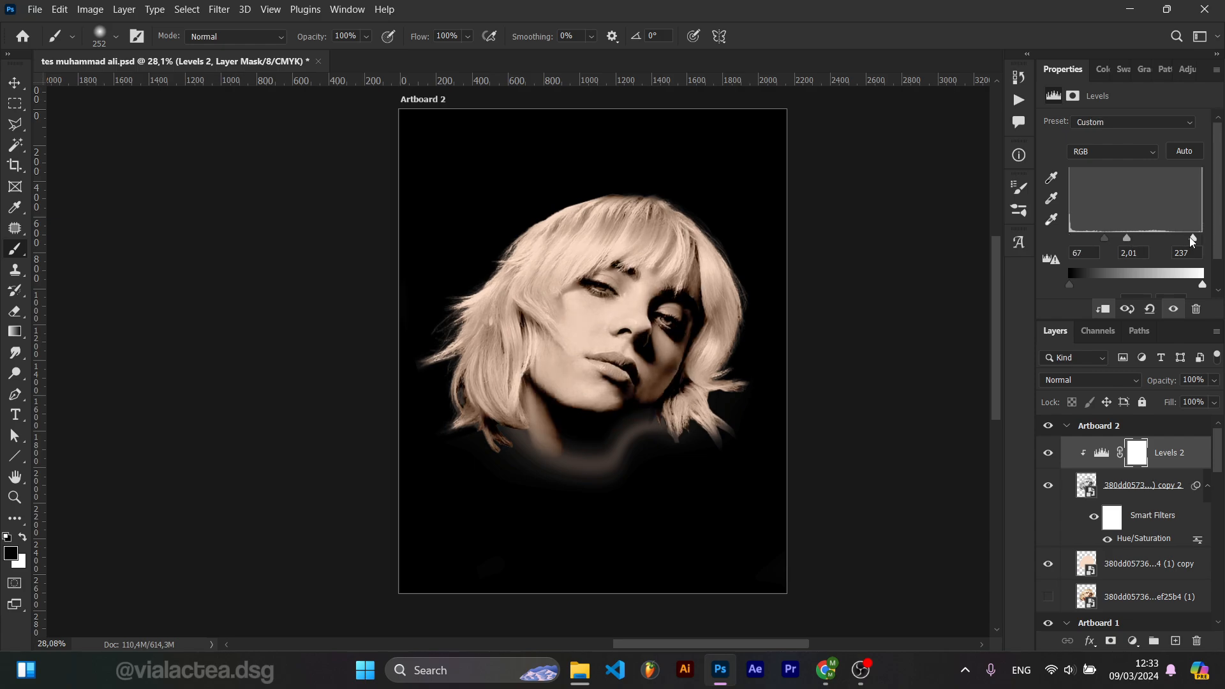
drag(1192, 239, 1180, 239)
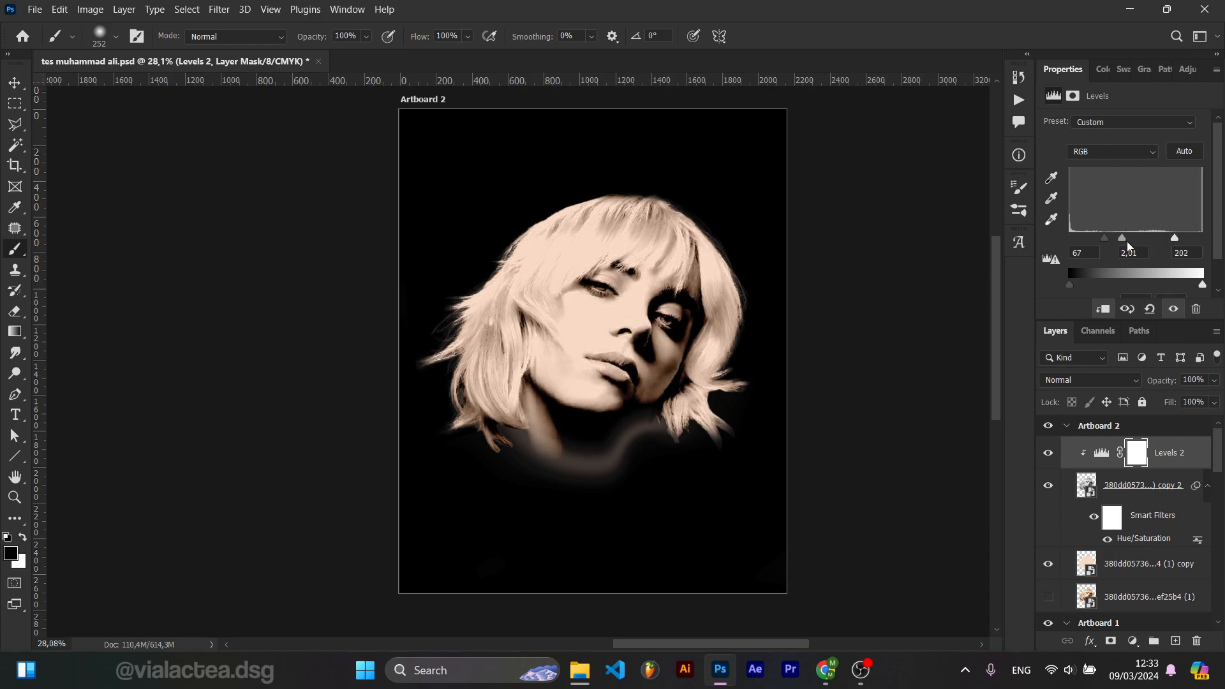
drag(1175, 240, 1133, 237)
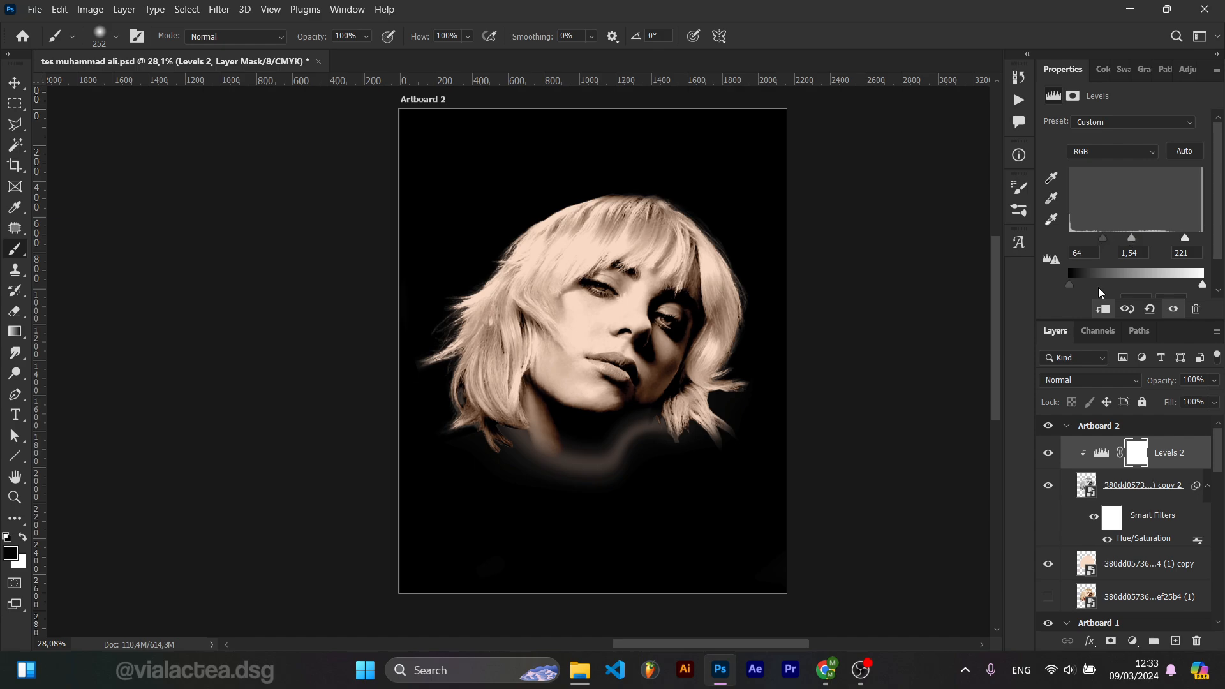
click(1141, 480)
click(1151, 465)
scroll(793, 353, up, 1)
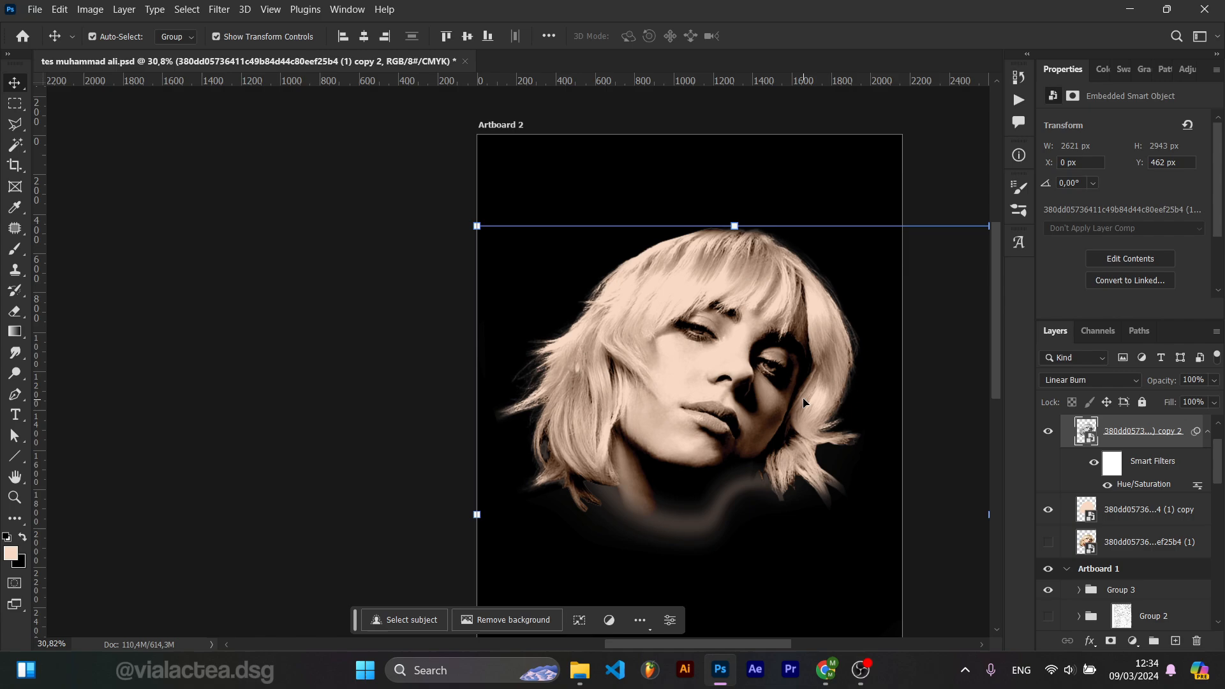
drag(804, 403, 886, 409)
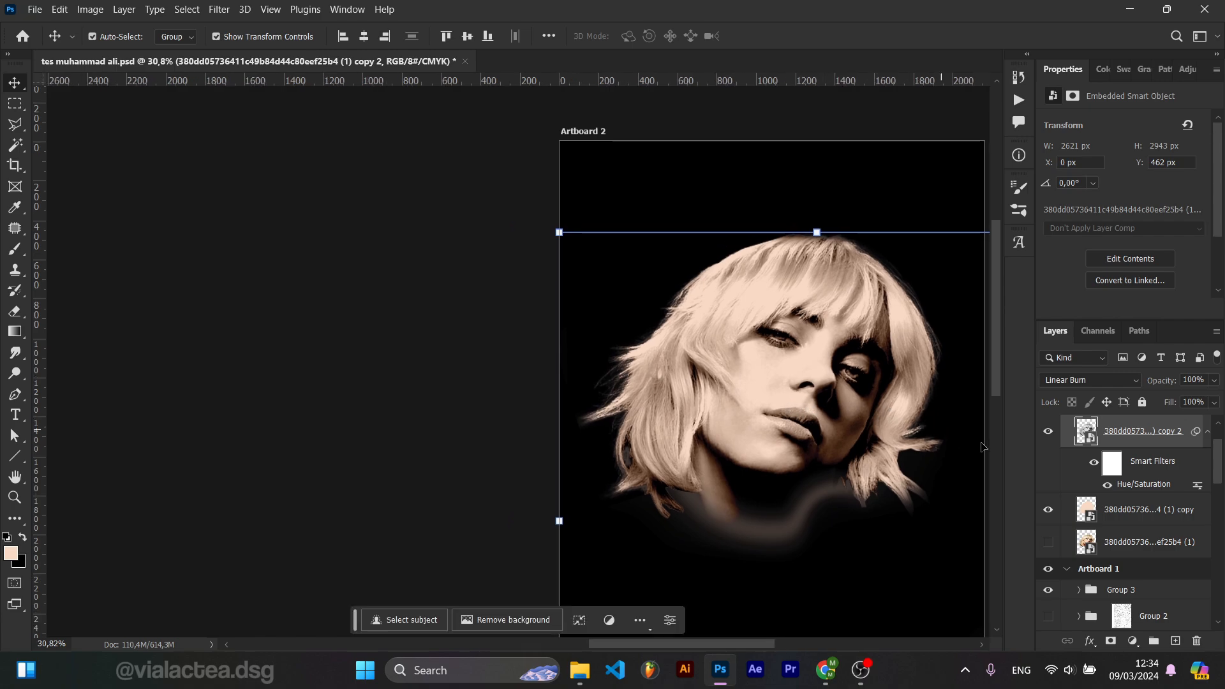
scroll(1123, 499, up, 1)
scroll(1123, 500, up, 1)
scroll(1126, 502, down, 2)
Open the peach copy's Smart Object contents and change its Color Overlay to orange fab383
click(1121, 514)
scroll(1121, 515, up, 3)
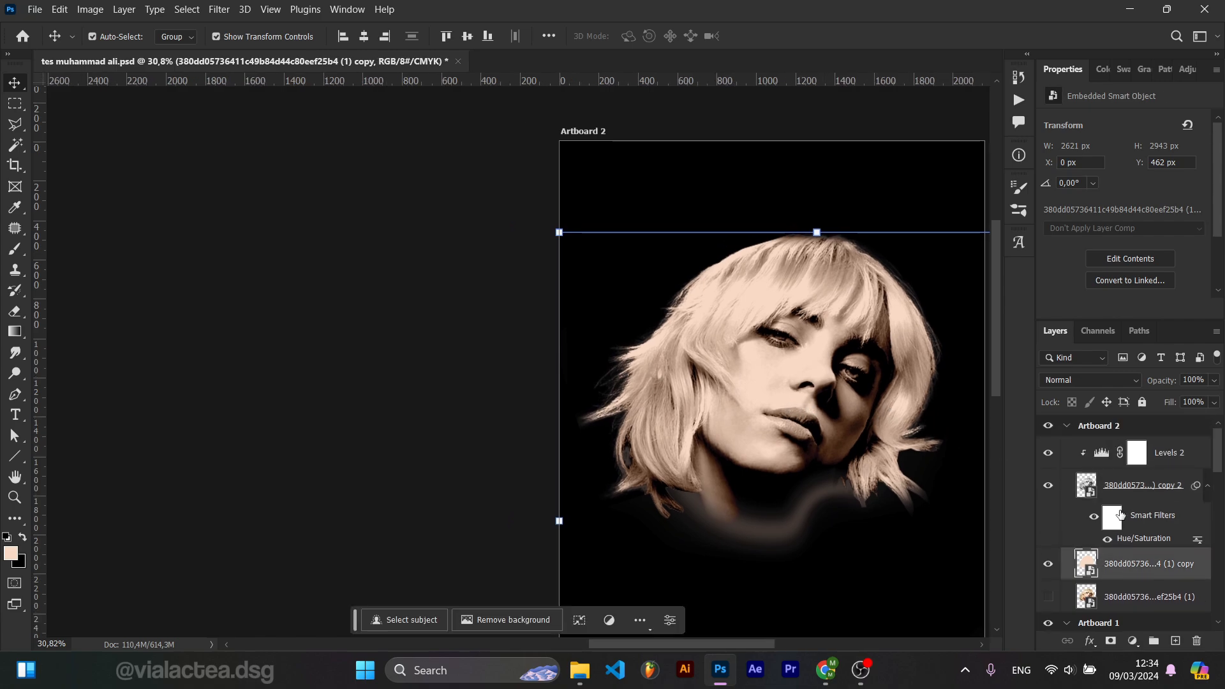
double_click(1086, 567)
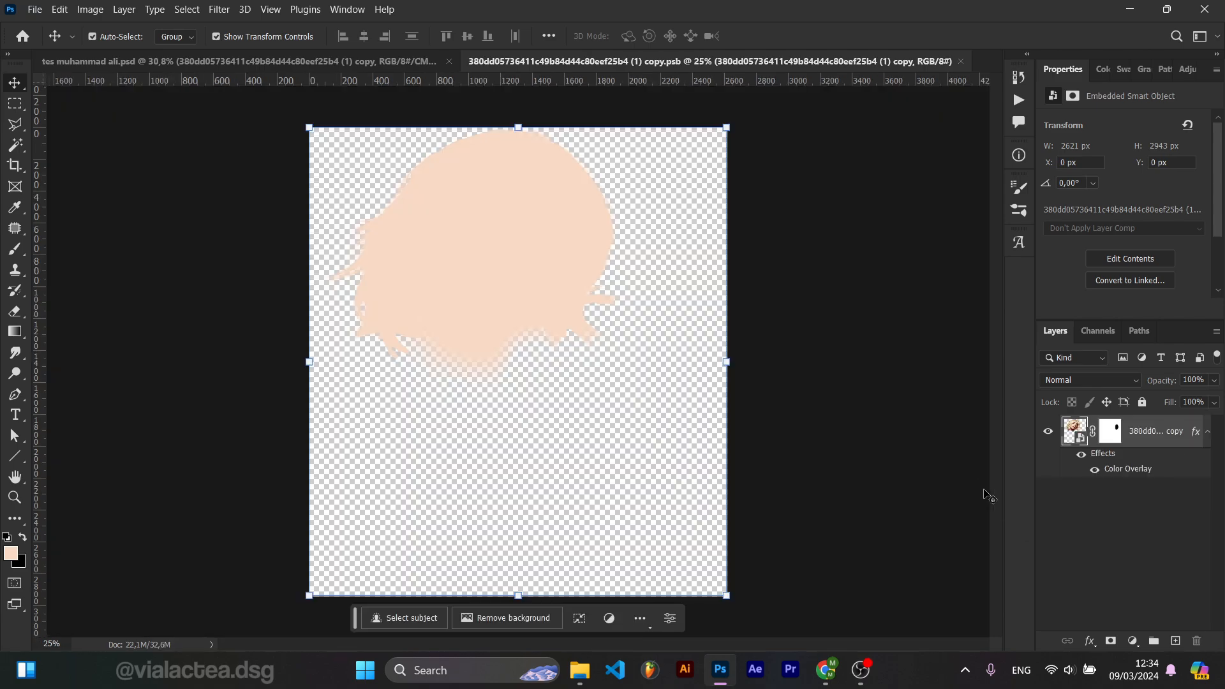
double_click(1129, 469)
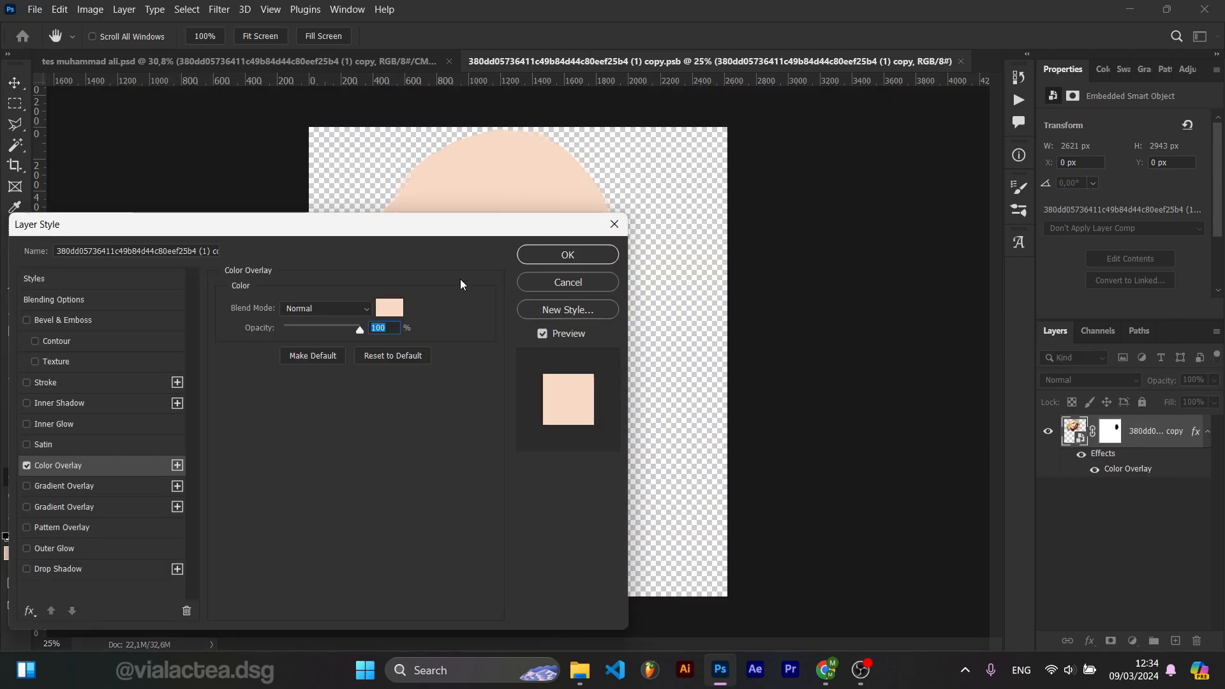
click(403, 309)
drag(763, 308, 787, 306)
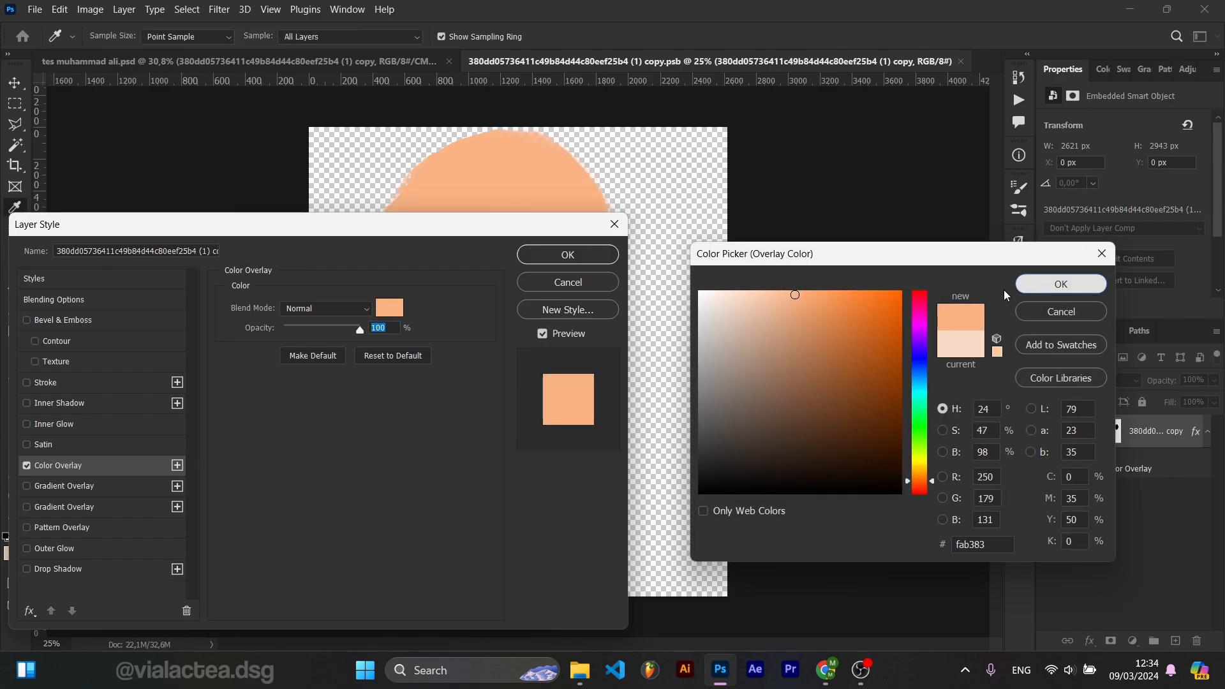
click(1061, 285)
click(568, 254)
Save the edited Smart Object contents and return to the tes muhammad ali.psd document
click(832, 303)
key(ctrl+s)
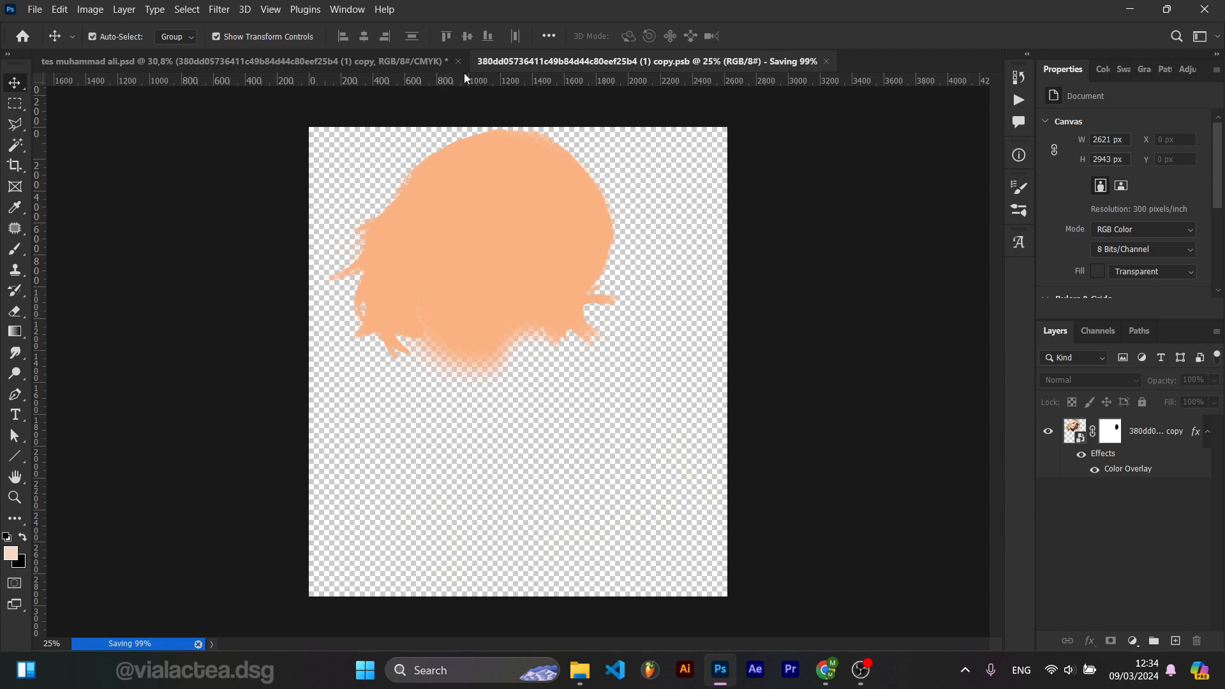
click(365, 63)
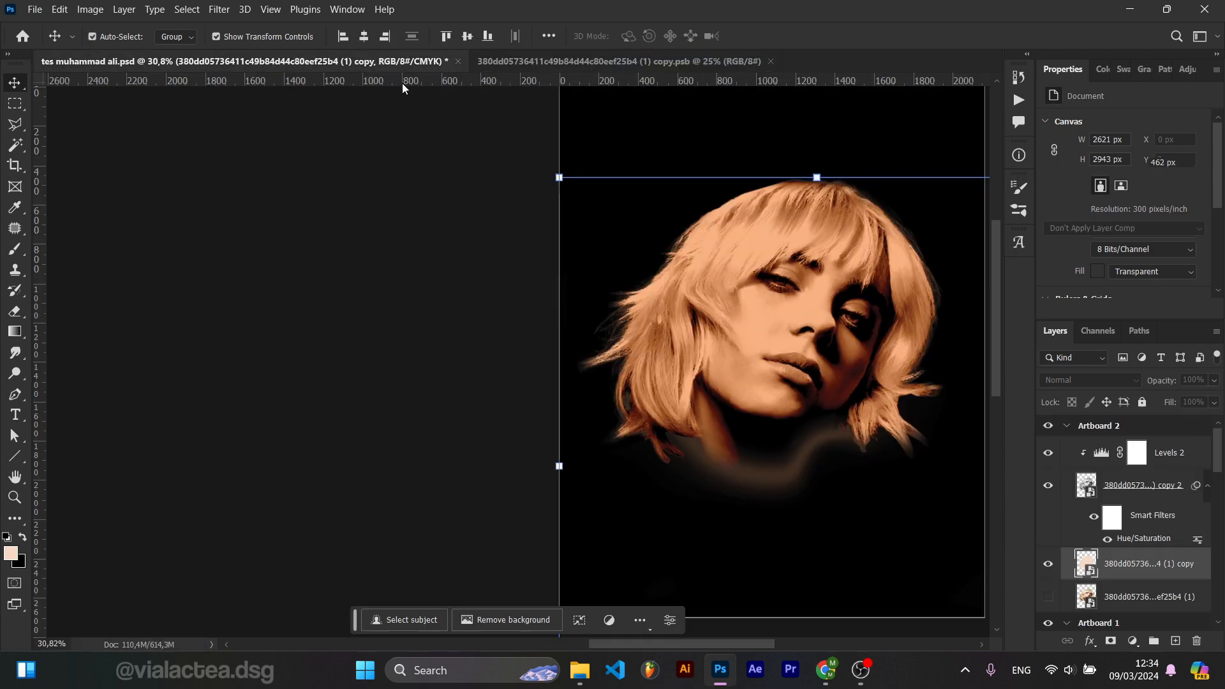
Add a new empty layer directly above the orange copy and clip it to that copy
click(1155, 550)
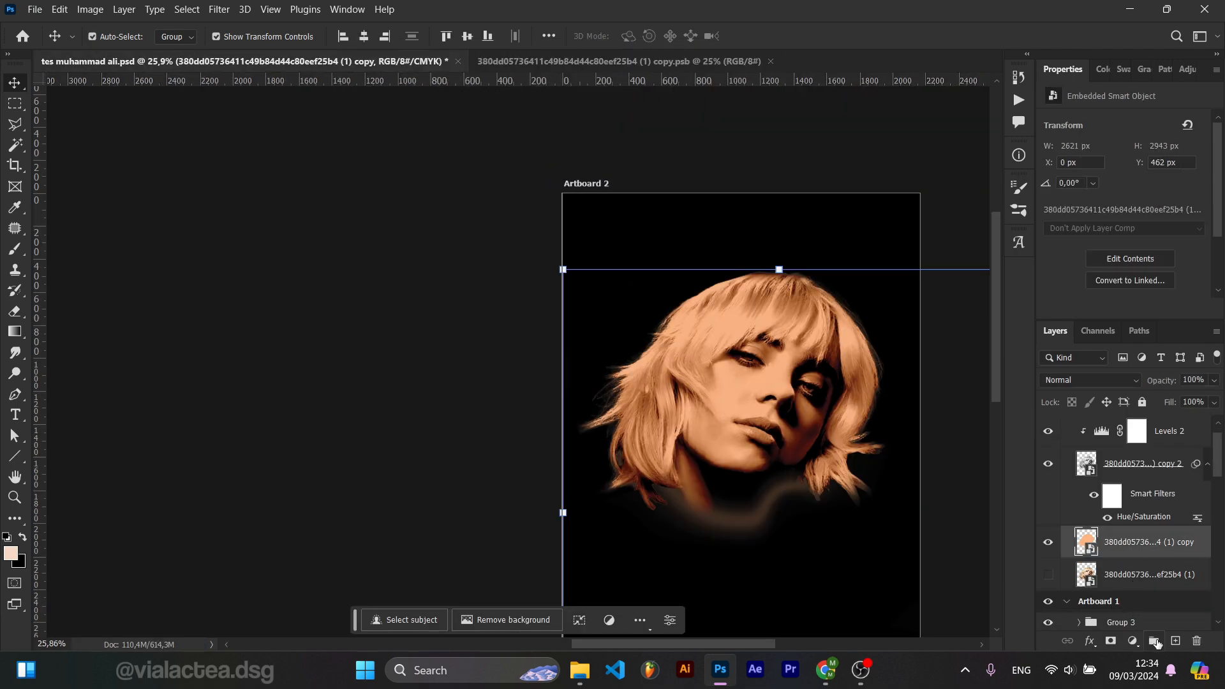
click(1175, 642)
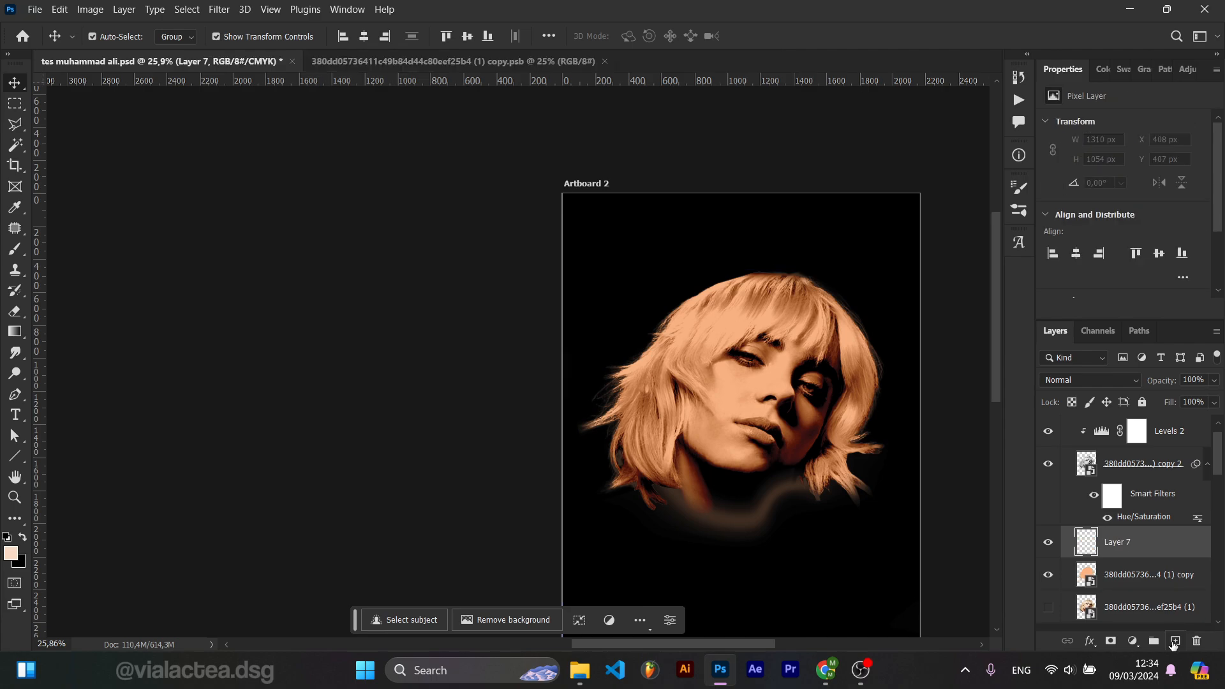
right_click(1092, 563)
click(935, 508)
right_click(1140, 543)
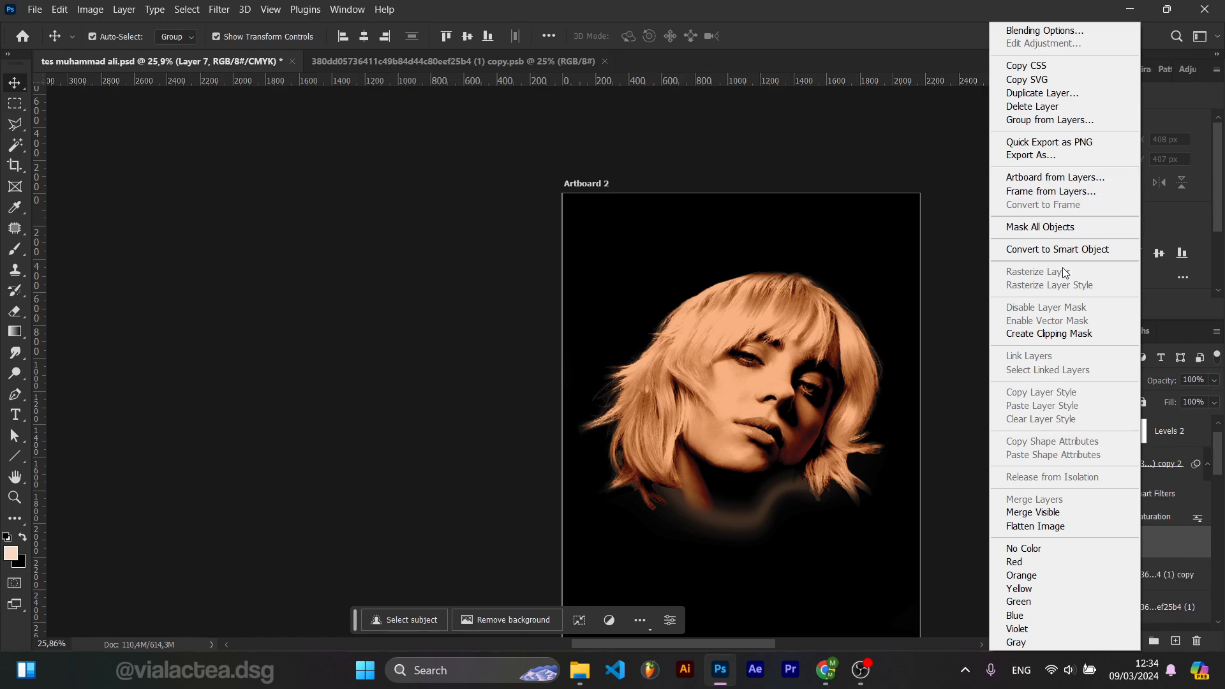
click(1063, 333)
Set the brush to the Hard Round Pressure Size preset and the foreground color to light gray dcdcdc
scroll(770, 376, up, 3)
scroll(770, 376, up, 4)
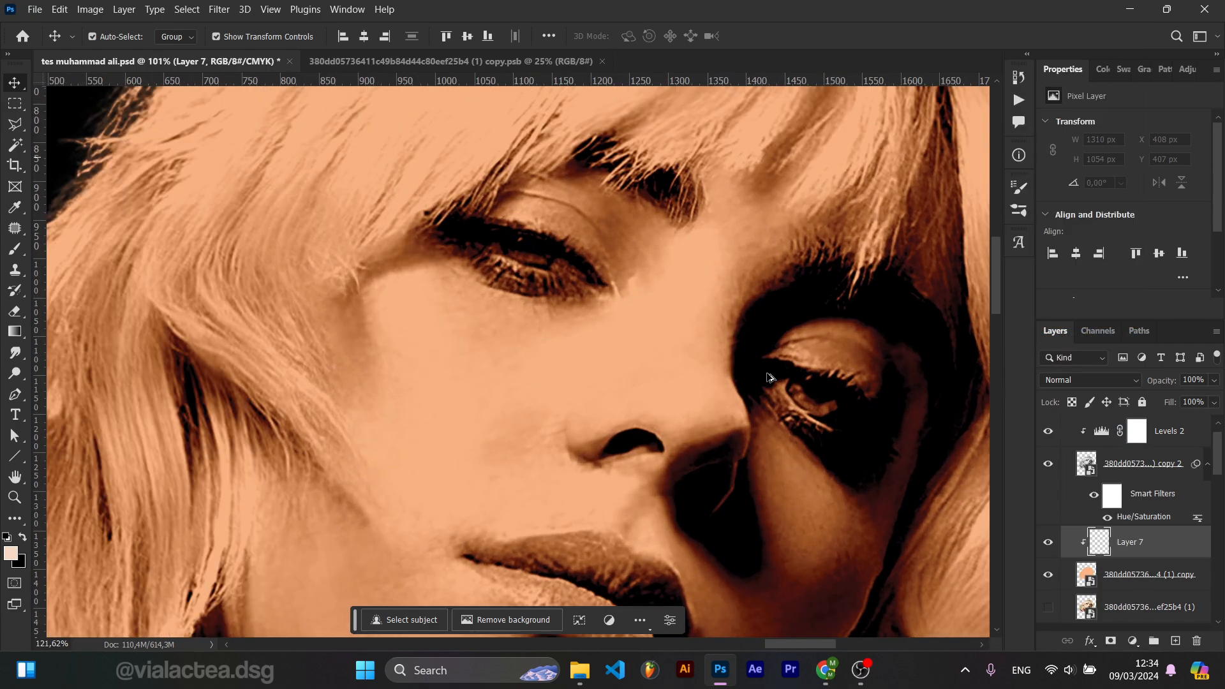
key(b)
click(821, 381)
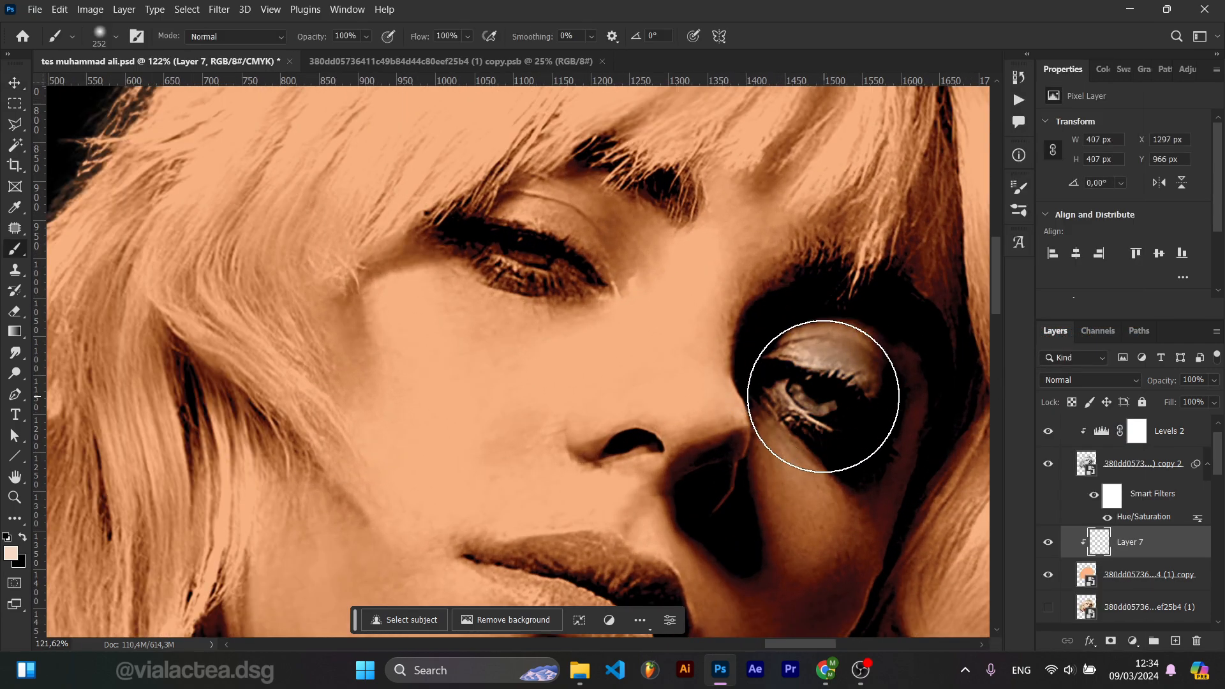
right_click(821, 392)
click(1010, 518)
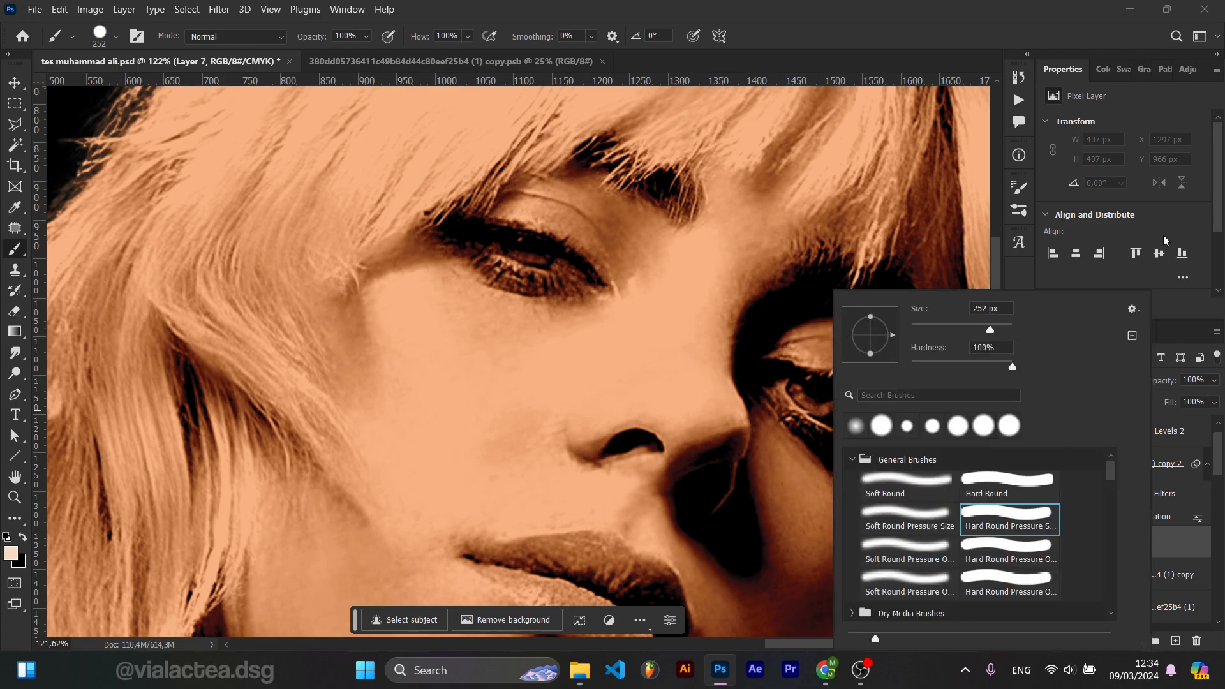
click(1205, 244)
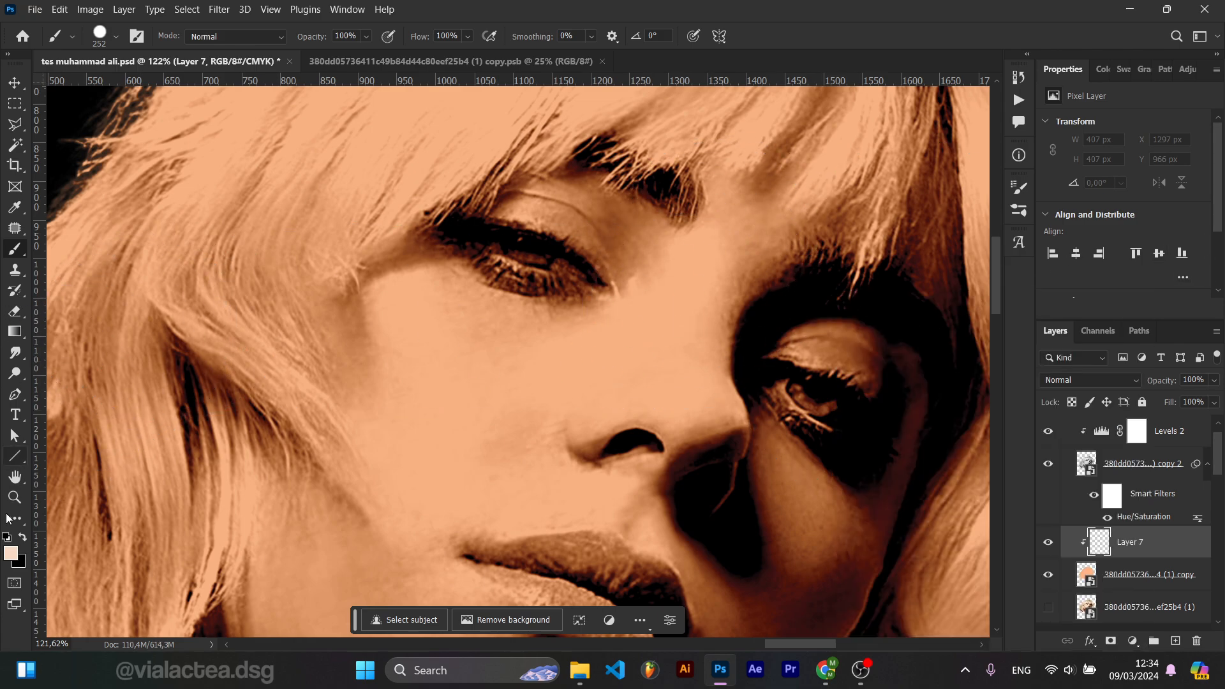
click(10, 553)
drag(714, 343, 675, 314)
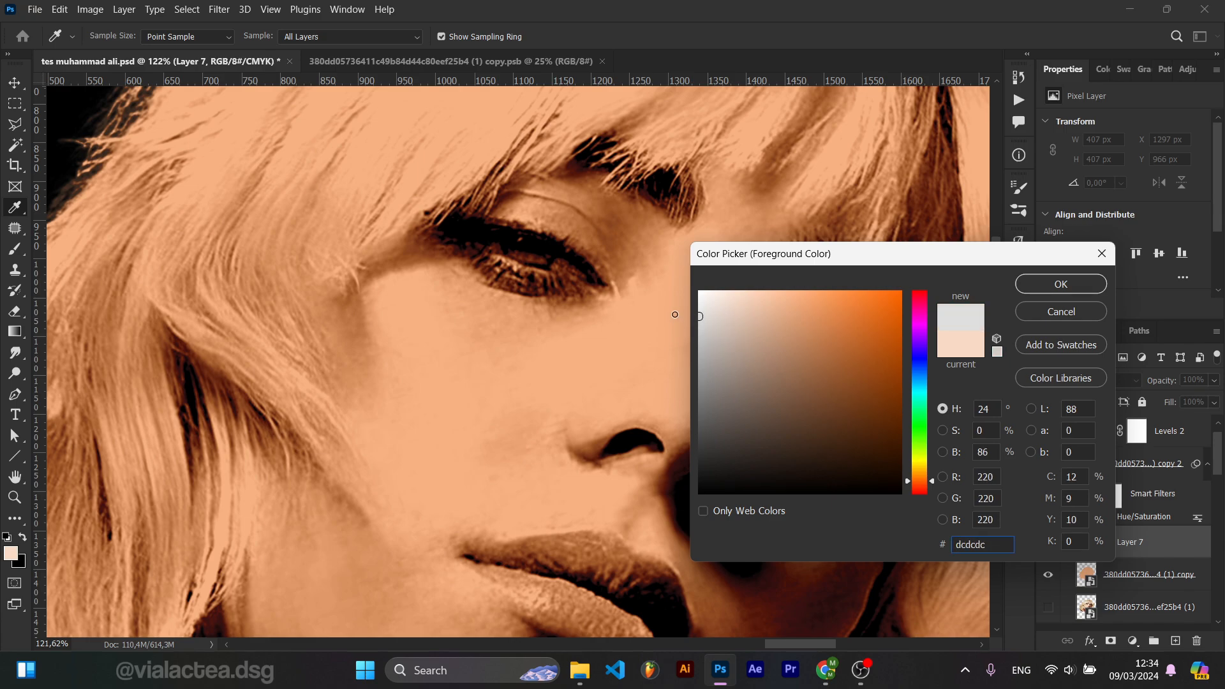
click(1054, 290)
Paint light gray over the eyeball of the shadowed eye on Layer 7 with a 14 px brush
scroll(816, 383, up, 3)
drag(819, 393, 613, 406)
mouse_move(739, 394)
mouse_down()
mouse_move(658, 395)
mouse_move(694, 392)
mouse_up()
mouse_move(693, 391)
mouse_down()
mouse_move(677, 391)
mouse_move(706, 381)
mouse_up()
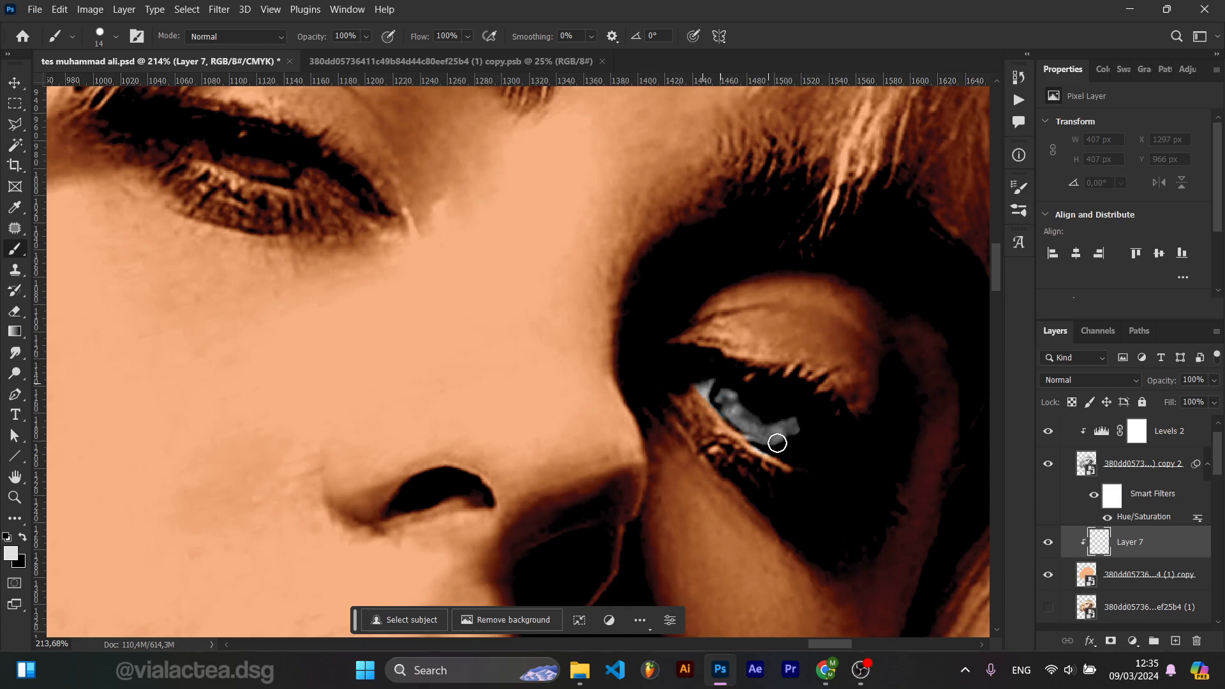
Paint light gray over the eyeball of the other, half-closed eye on Layer 7 with a 6 px brush
scroll(621, 347, down, 3)
drag(332, 249, 489, 364)
scroll(489, 363, up, 6)
mouse_move(652, 434)
mouse_down()
mouse_move(638, 434)
mouse_move(685, 456)
mouse_move(451, 372)
mouse_move(462, 394)
mouse_move(402, 358)
mouse_up()
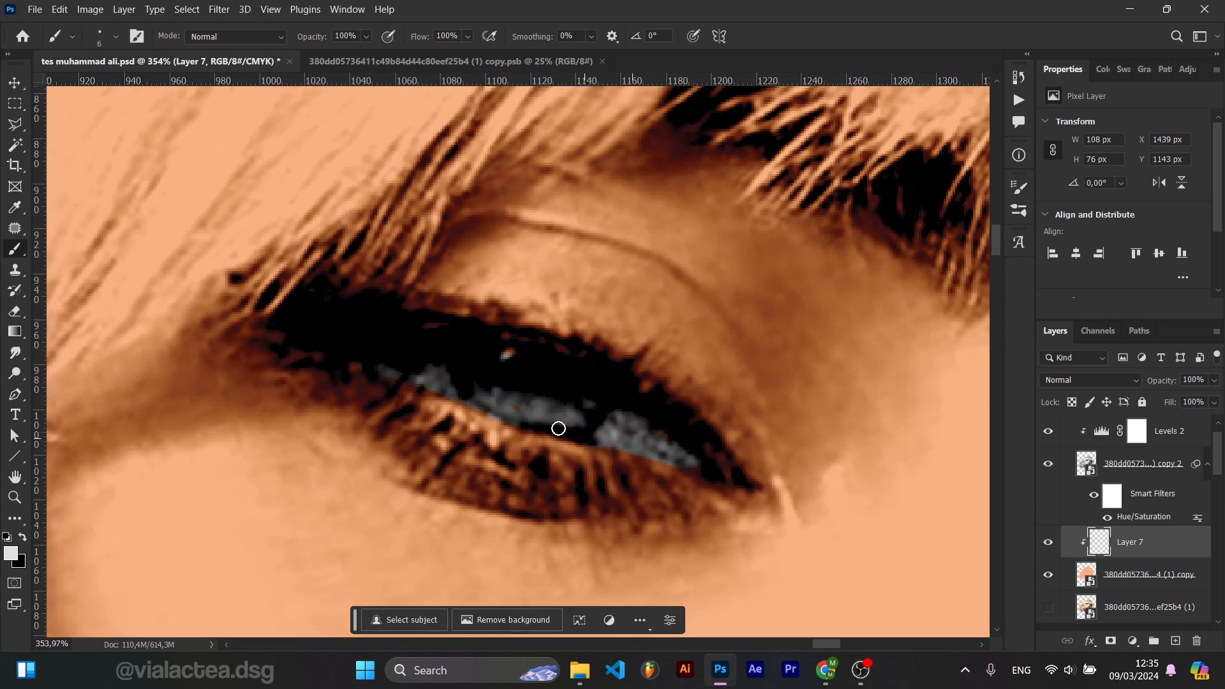
key(ctrl+0)
Add a new empty layer above Layer 7 and clip it to the orange copy
click(1099, 573)
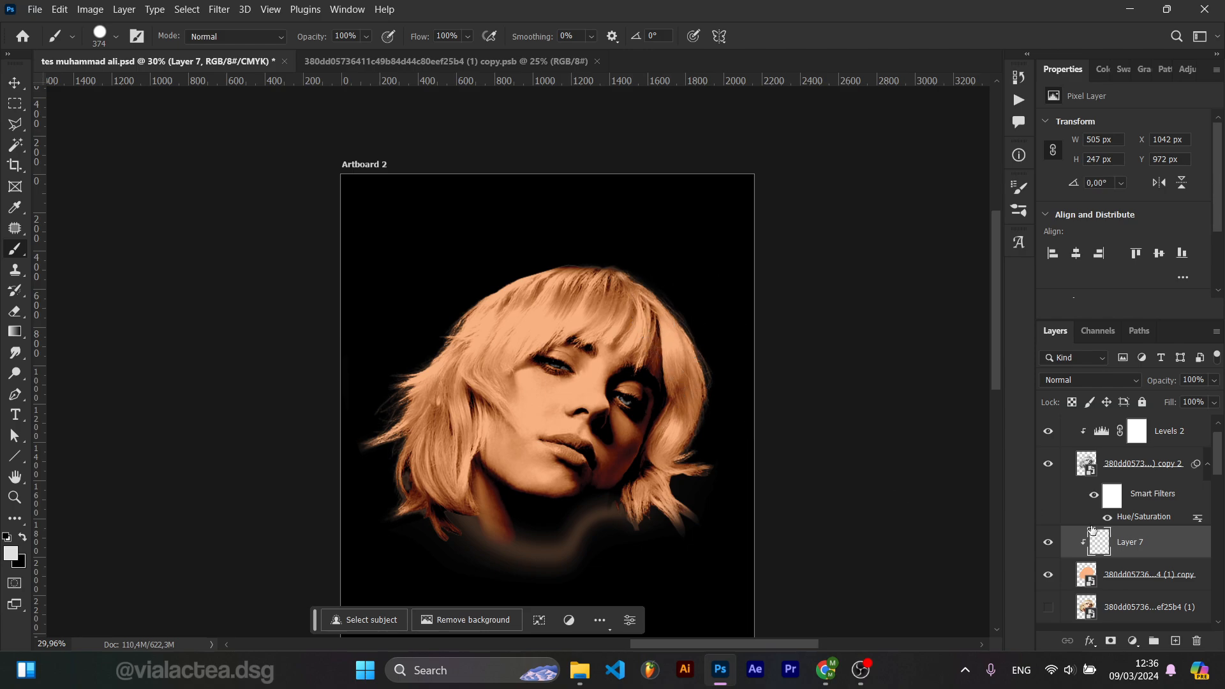
click(1174, 642)
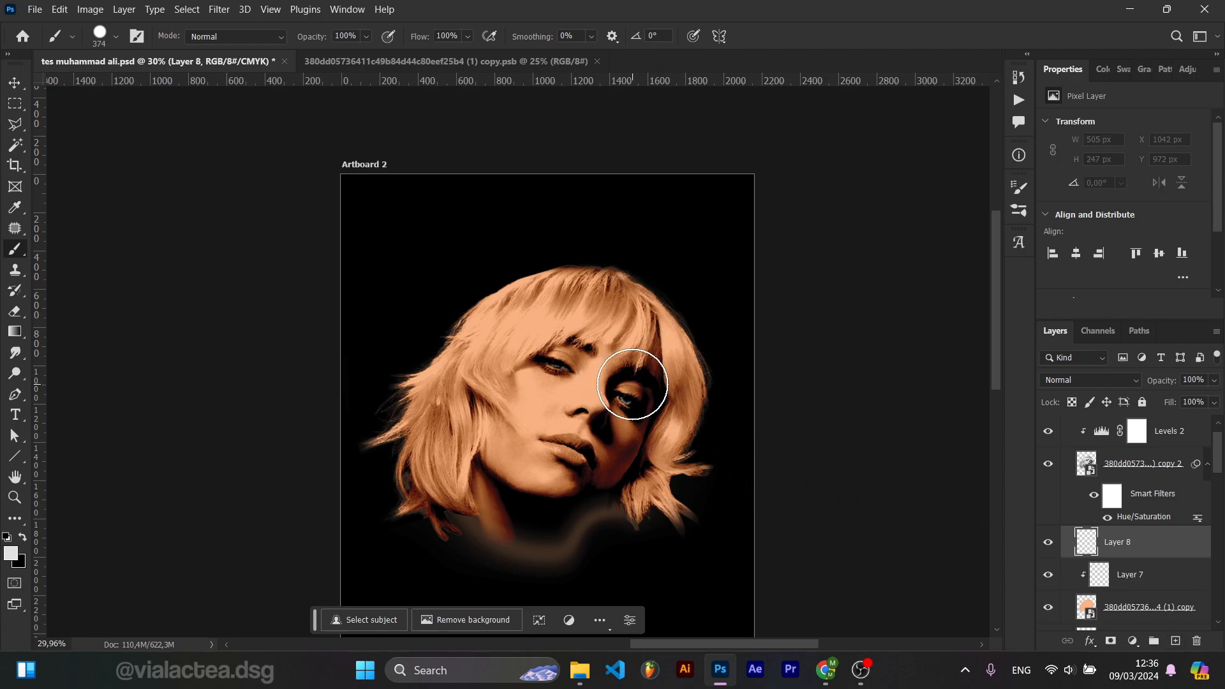
key(ctrl+alt+g)
Set the foreground color to coral red ff5f45 and brush it over the crown and outer hair on Layer 8 with a soft 374 px brush
click(11, 554)
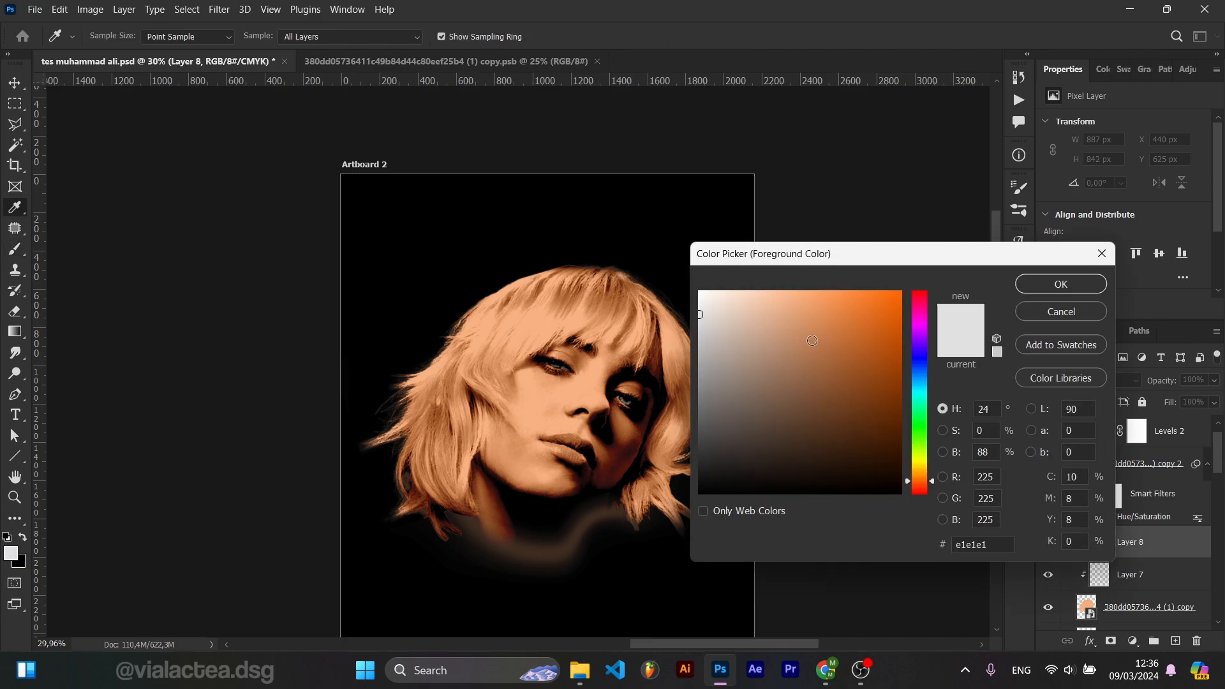
mouse_move(923, 485)
mouse_down()
mouse_move(923, 472)
mouse_move(923, 490)
mouse_up()
drag(864, 356, 850, 281)
click(1061, 284)
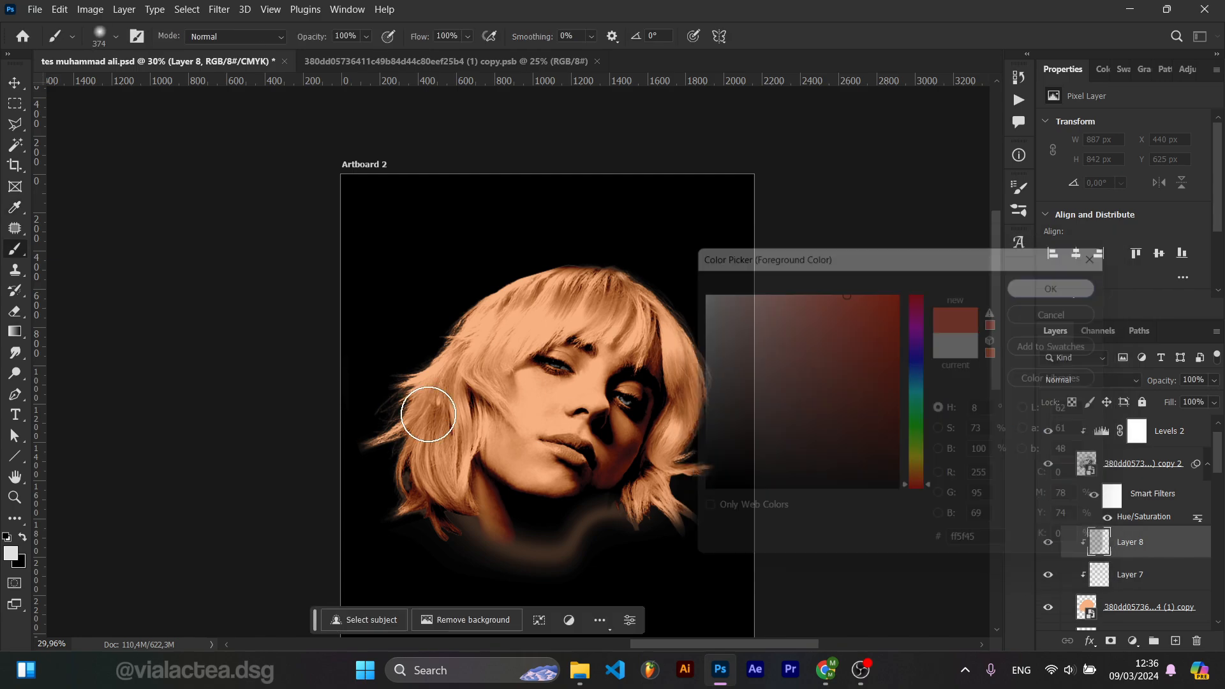
drag(408, 469, 452, 370)
mouse_move(430, 488)
mouse_down()
mouse_move(485, 335)
mouse_move(561, 274)
mouse_up()
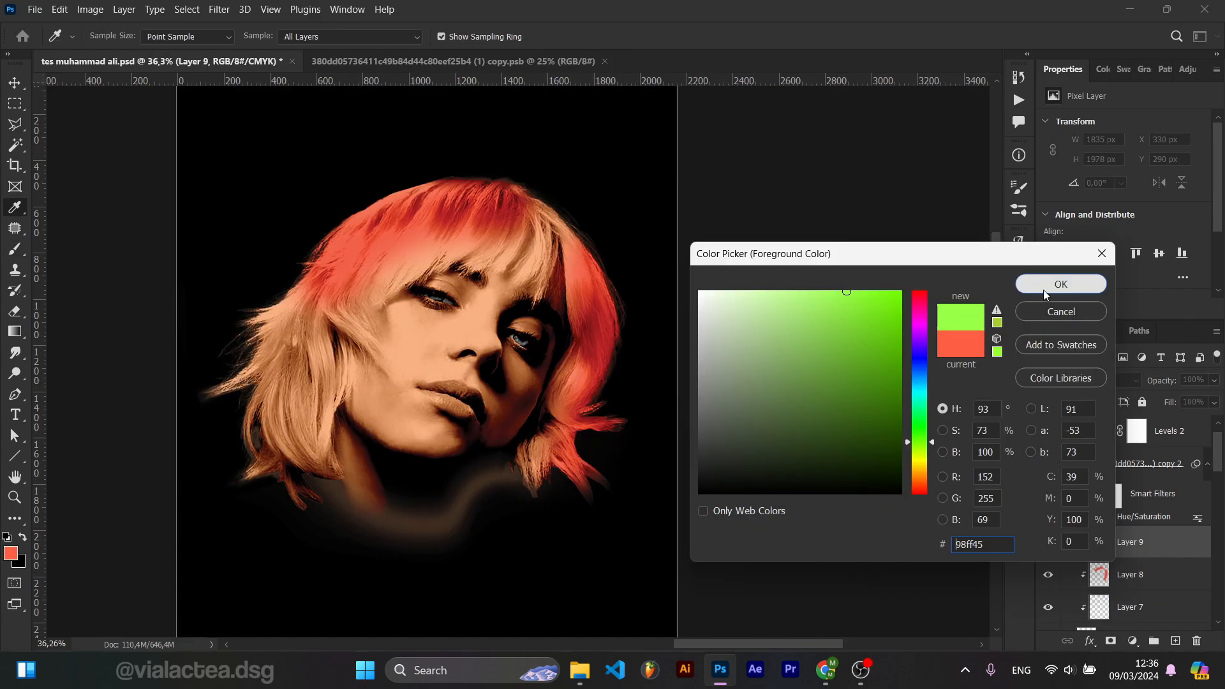
Set the foreground color to green 98ff45 and paint the long hair strands on the left side of the face on Layer 9
click(1059, 282)
mouse_move(273, 323)
mouse_down()
mouse_move(296, 383)
mouse_move(264, 458)
mouse_up()
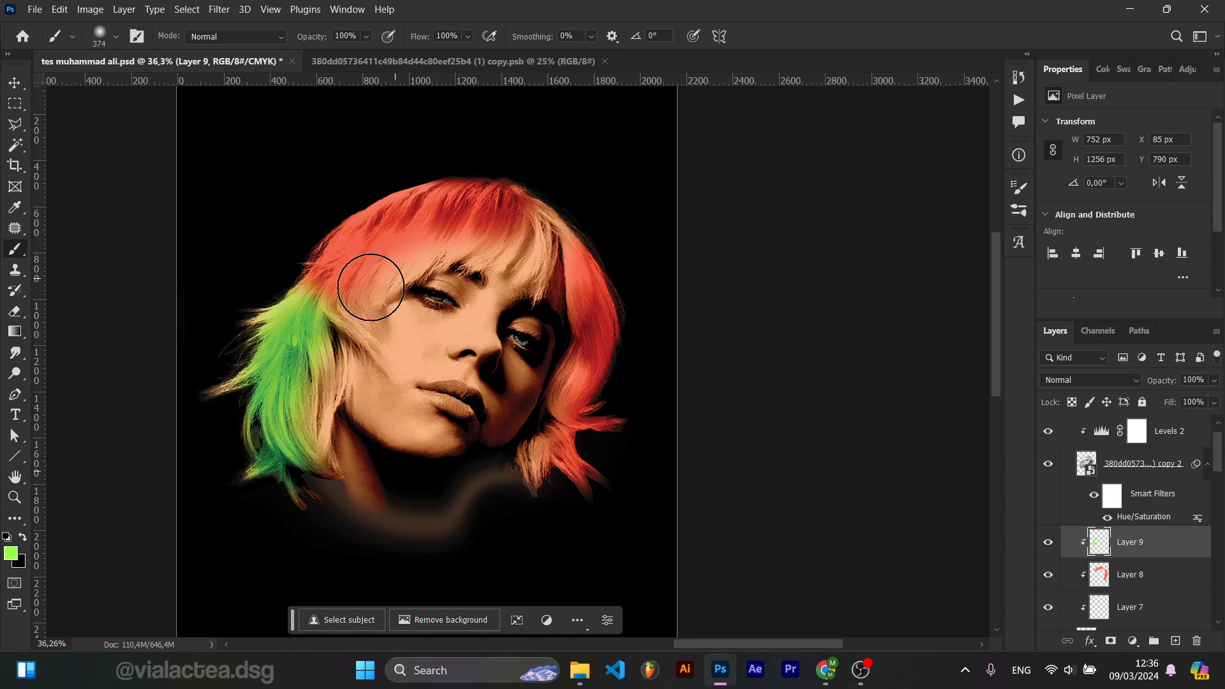
Try to extend the green into the red hair at the crown on Layer 9, including with a 158 px brush at 49% opacity
drag(369, 274, 402, 246)
key(ctrl+z)
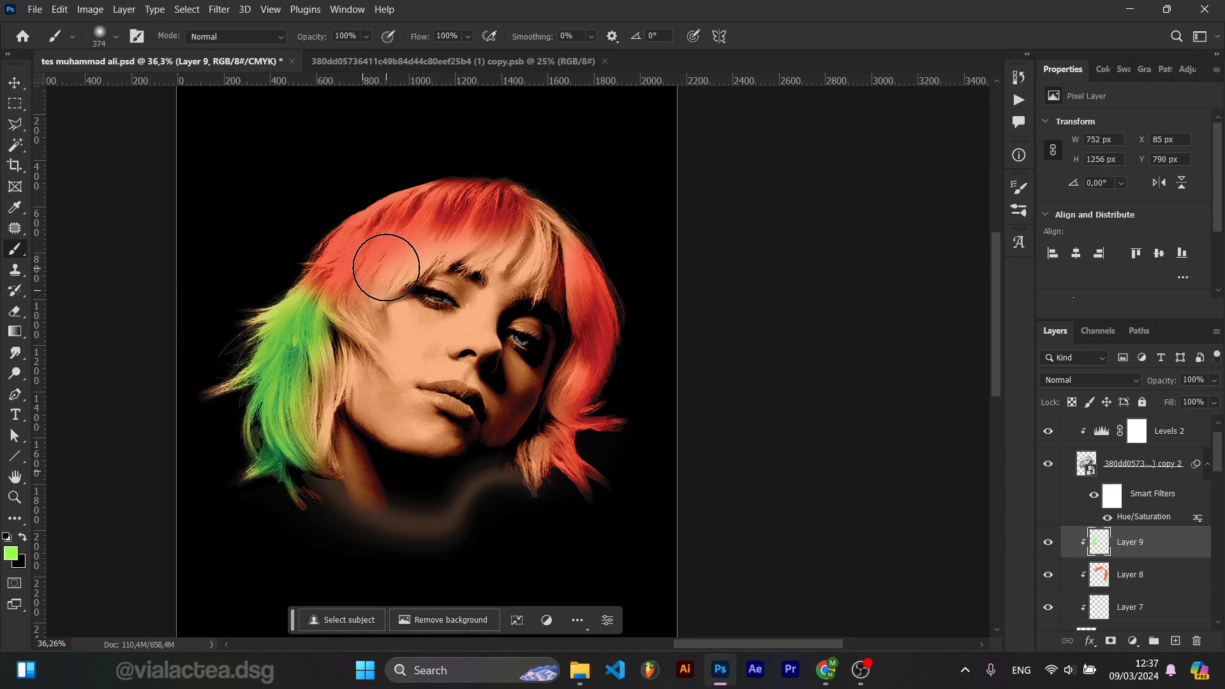
alt+right_click(383, 262)
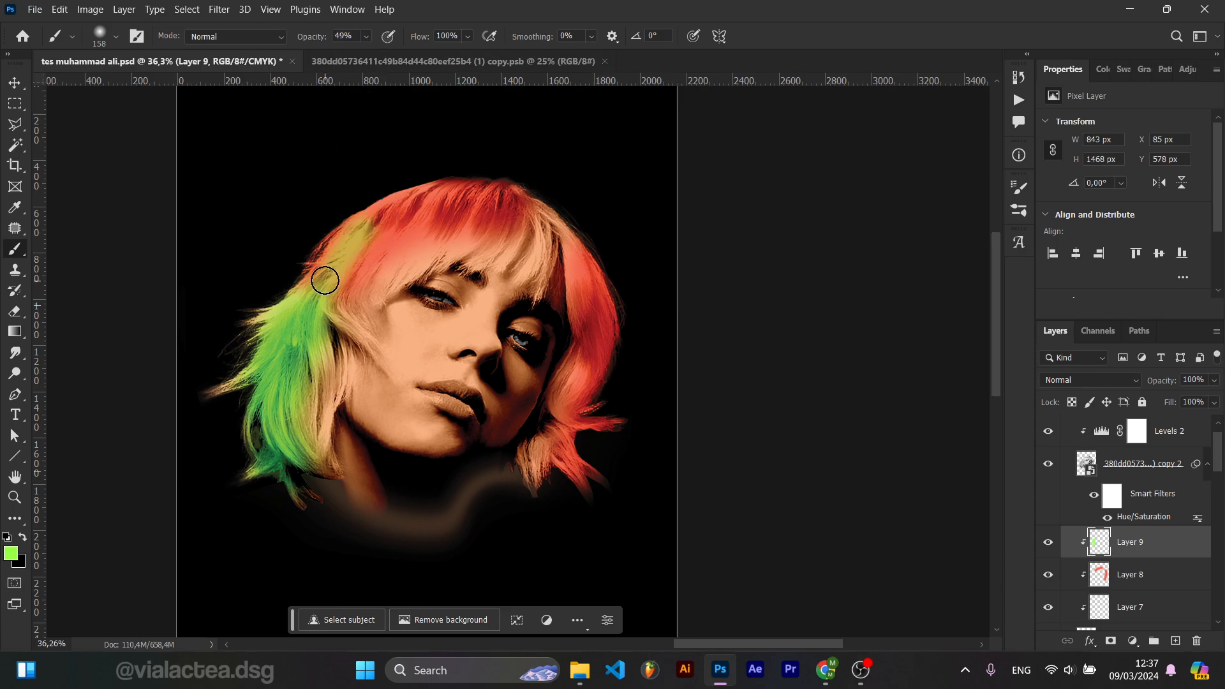
drag(323, 276, 530, 202)
key(ctrl+z)
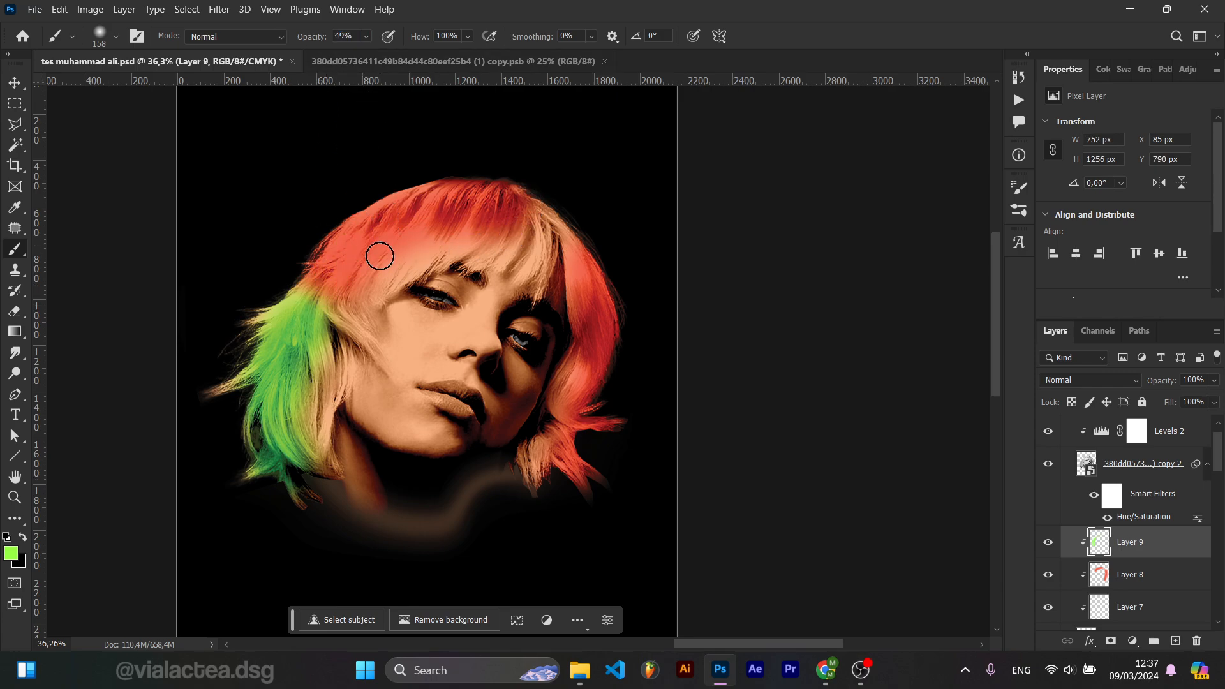
Try painting green over the hair tips on the right side of the neck with a 630 px brush at 49% and 100% opacity
alt+right_click(341, 298)
mouse_move(575, 442)
mouse_down()
mouse_move(555, 479)
mouse_move(564, 489)
mouse_up()
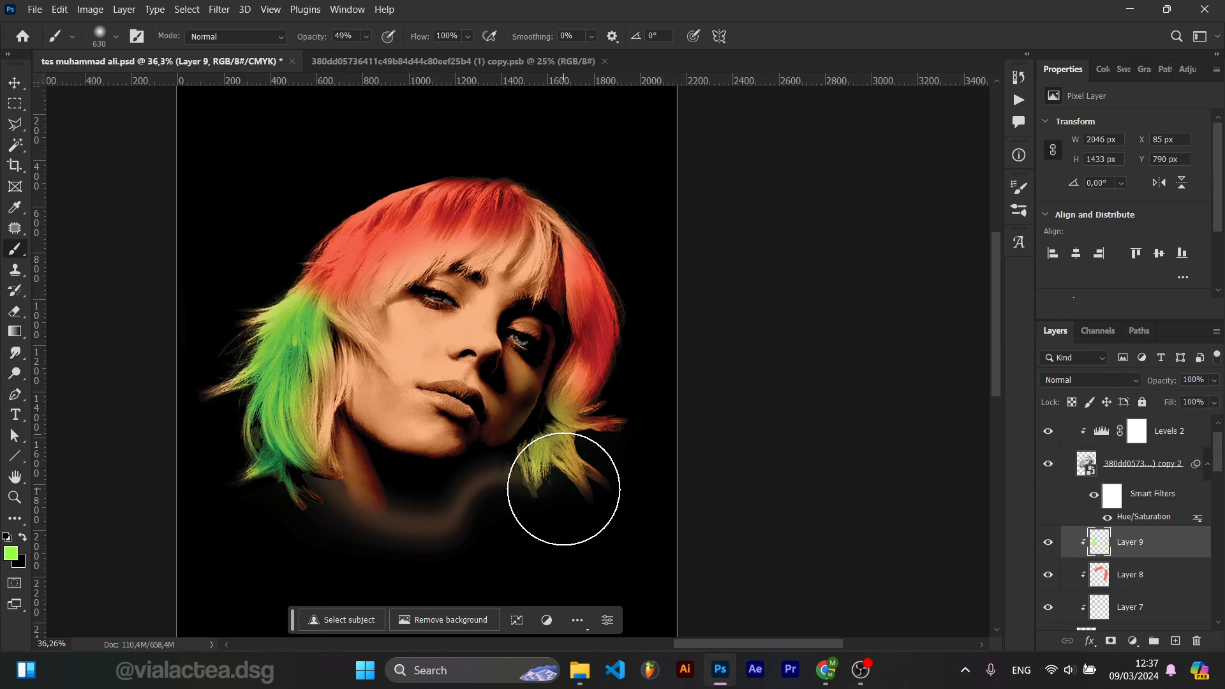
key(ctrl+z)
key(0)
mouse_move(539, 424)
mouse_down()
mouse_move(539, 498)
mouse_move(557, 519)
mouse_up()
key(ctrl+z)
click(519, 477)
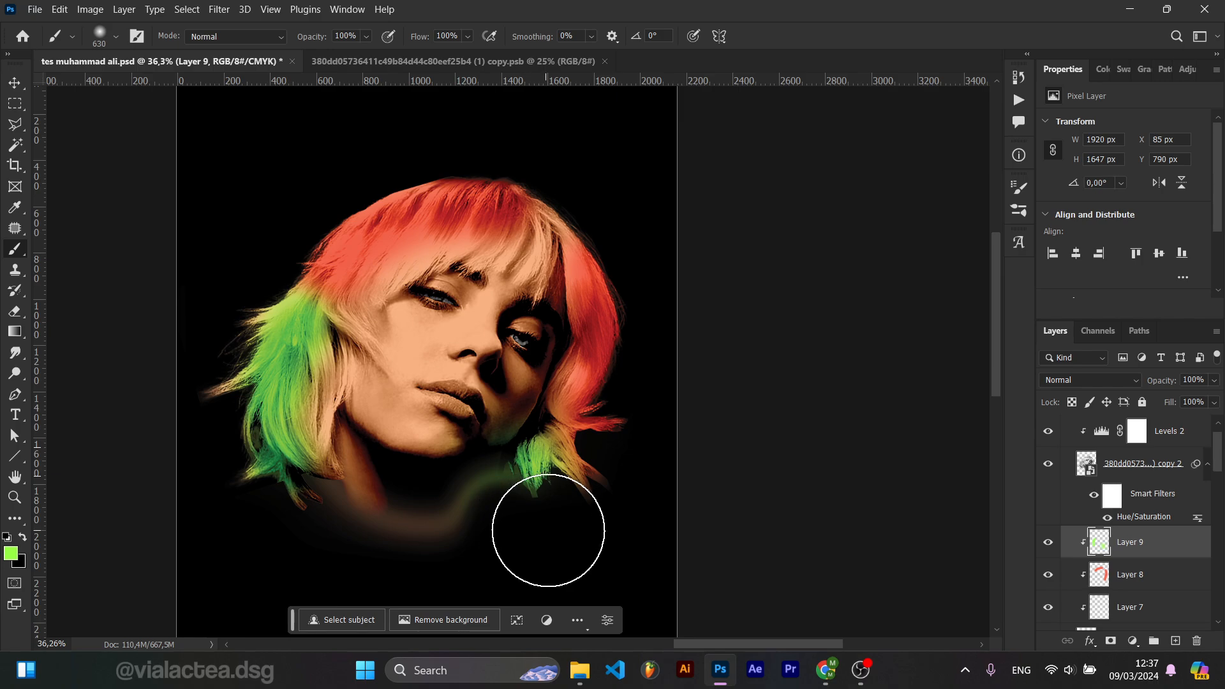
key(ctrl+z)
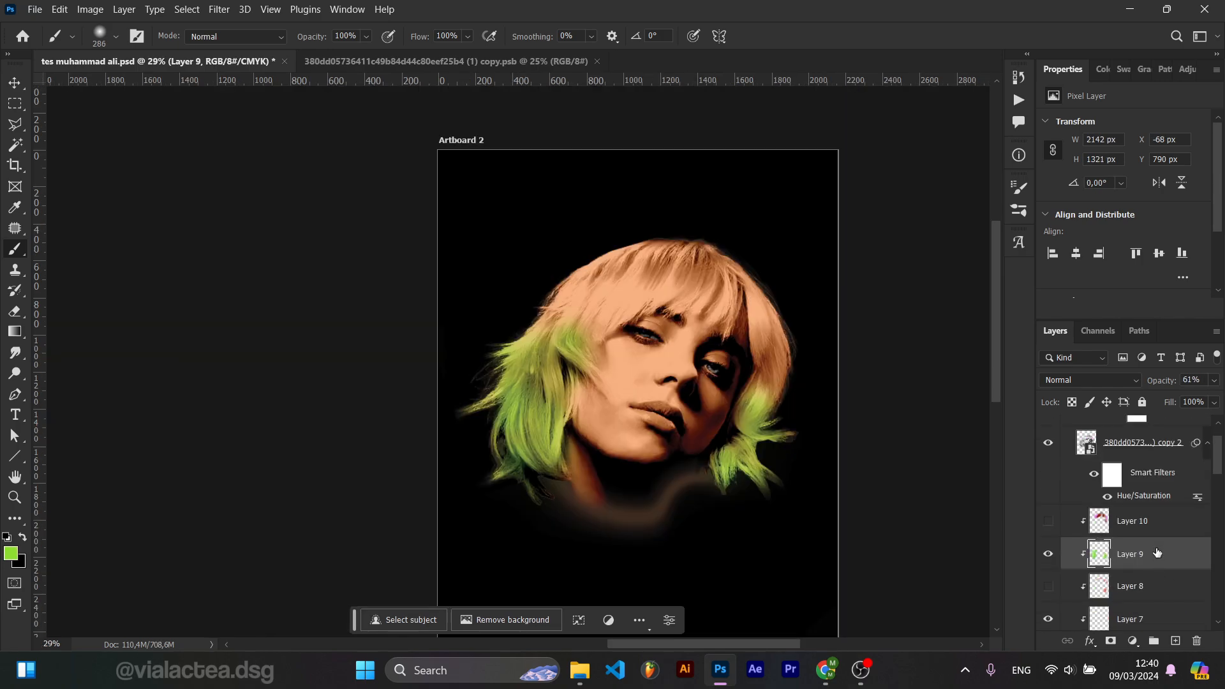
Apply the Camera Raw Filter with increased Texture to the Linear Burn portrait layer copy 2
scroll(1156, 540, up, 1)
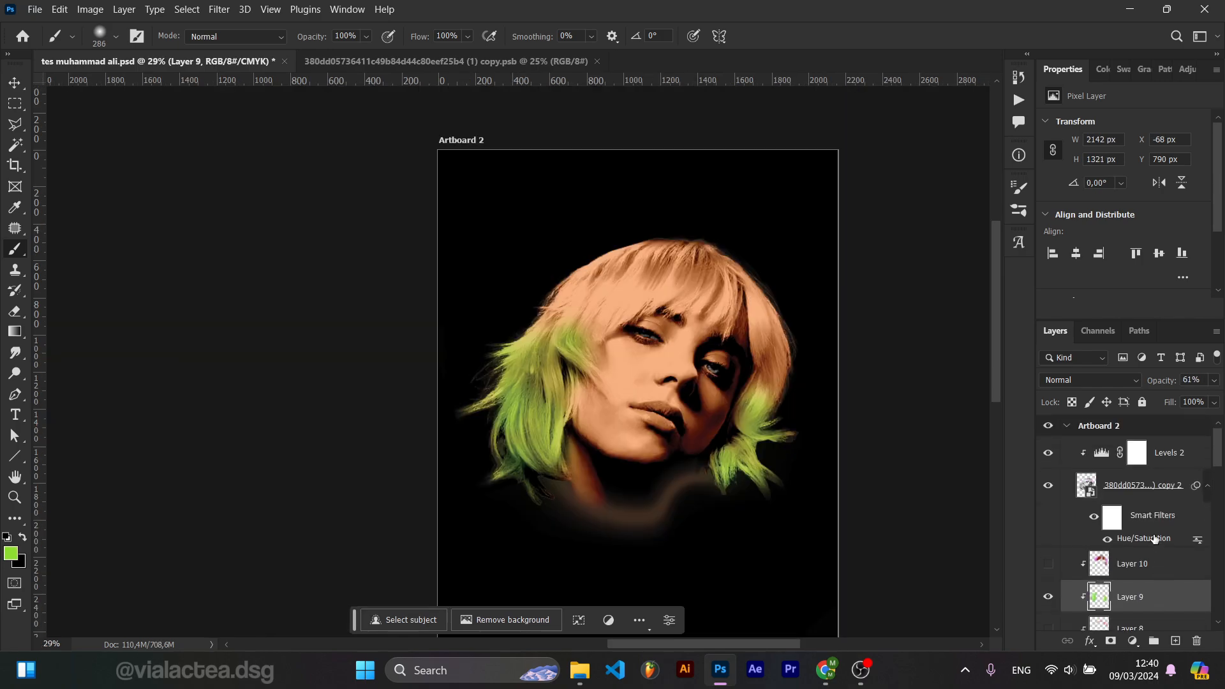
click(1145, 492)
right_click(1145, 492)
click(916, 216)
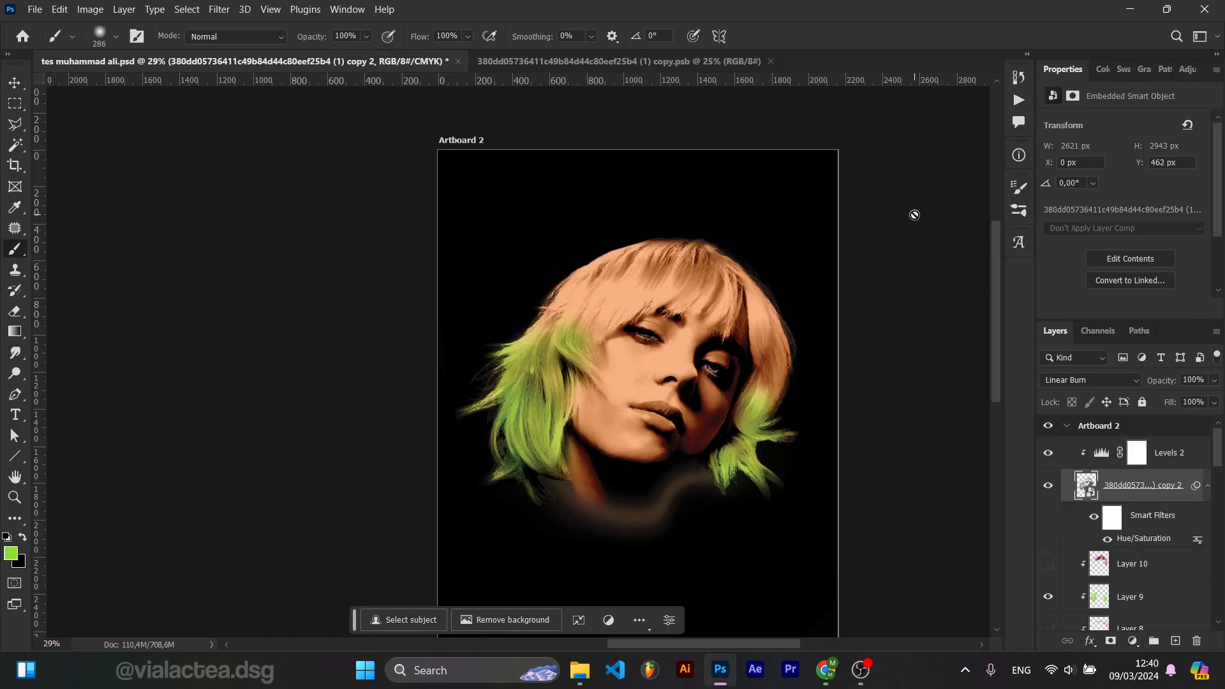
click(187, 9)
click(219, 9)
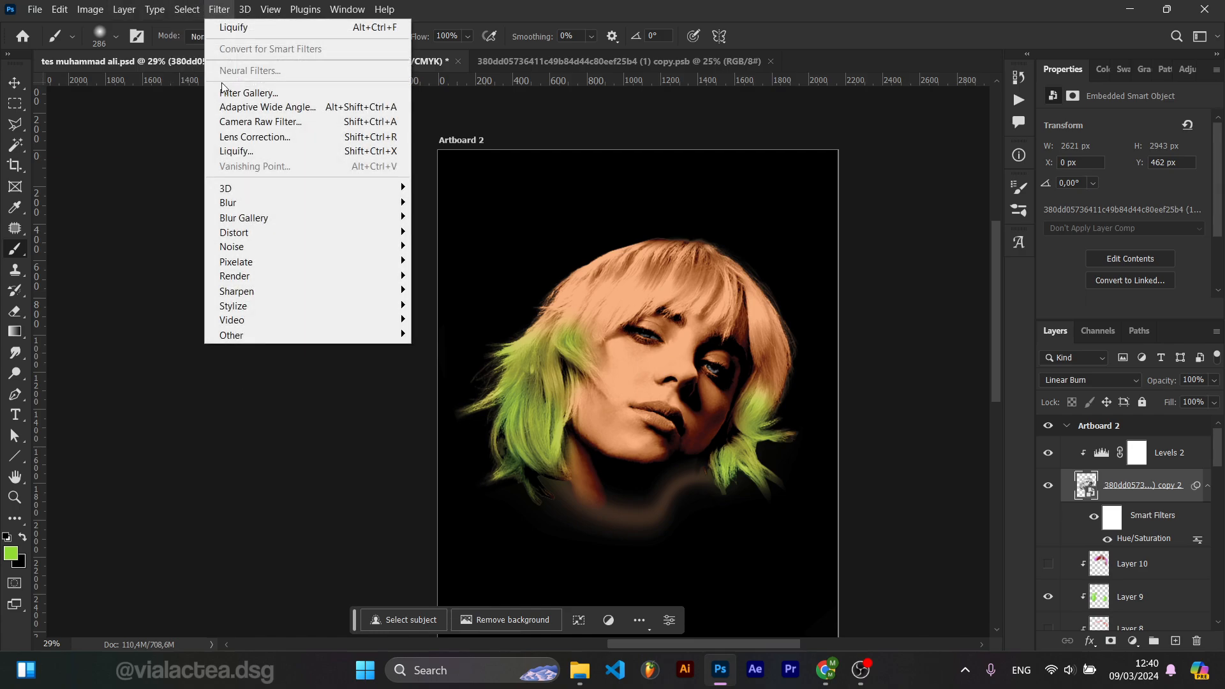
click(247, 137)
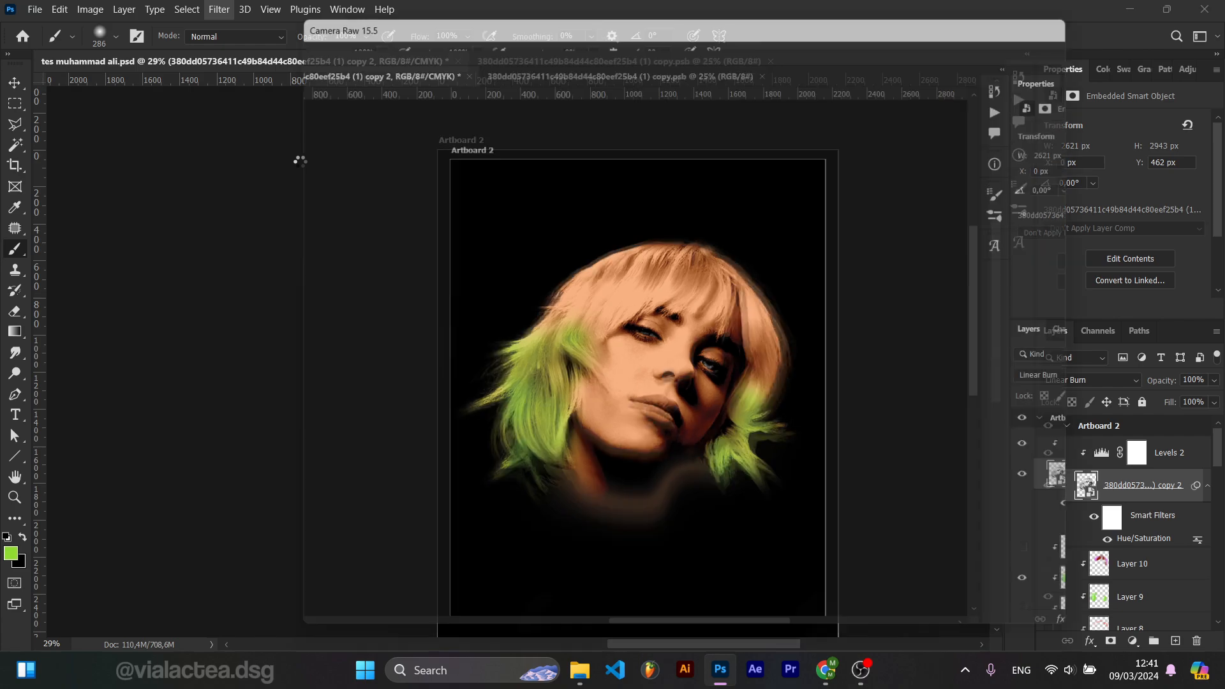
scroll(780, 308, up, 3)
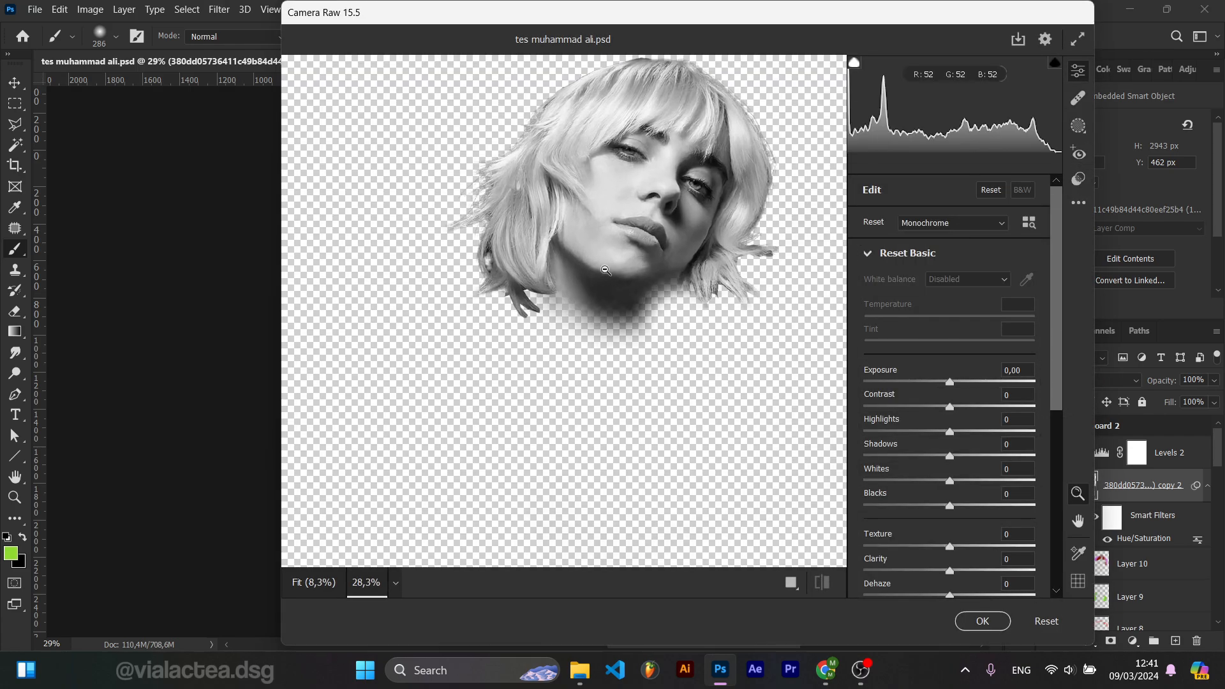
drag(646, 227, 607, 361)
scroll(662, 372, up, 1)
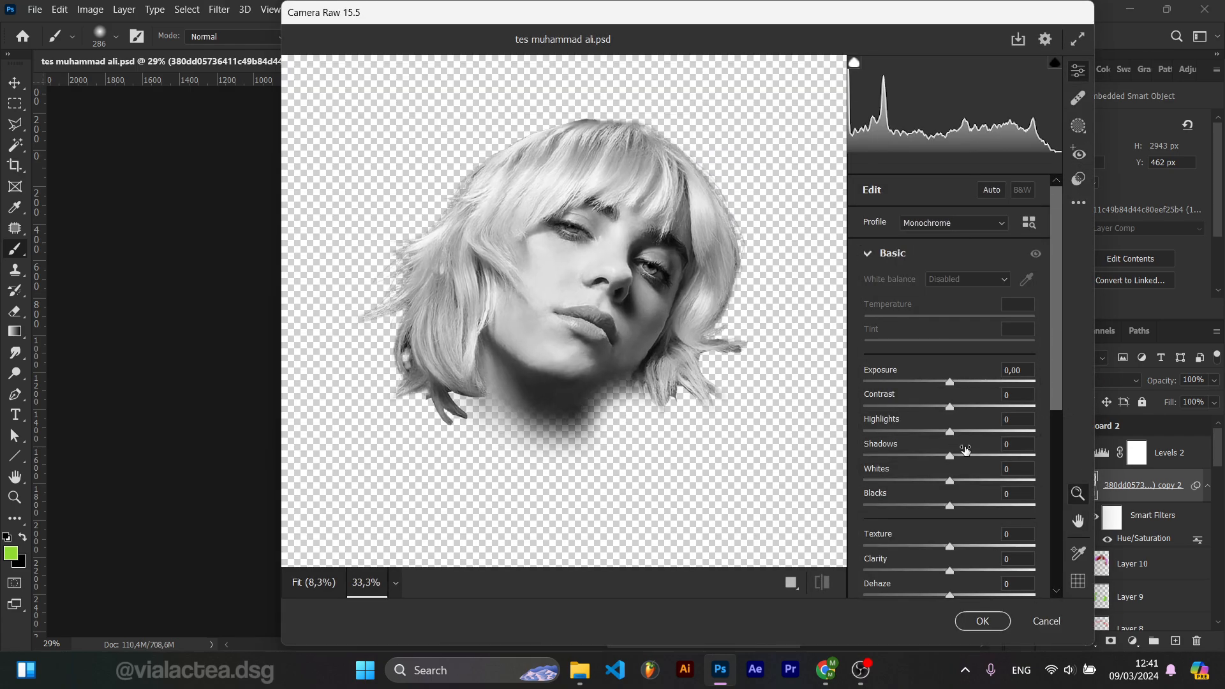
drag(962, 546, 998, 551)
click(981, 621)
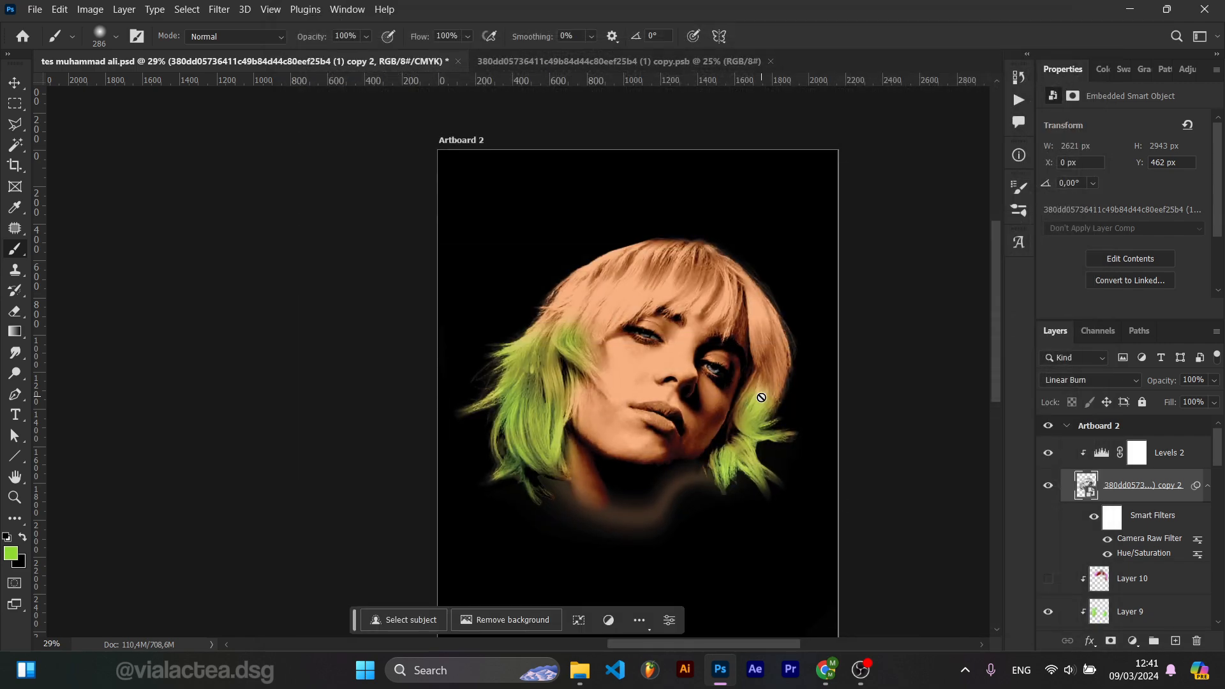
Duplicate the Linear Burn portrait layer, move copy 2 above Levels 2 at the top of Artboard 2, and collapse its smart filter list
key(v)
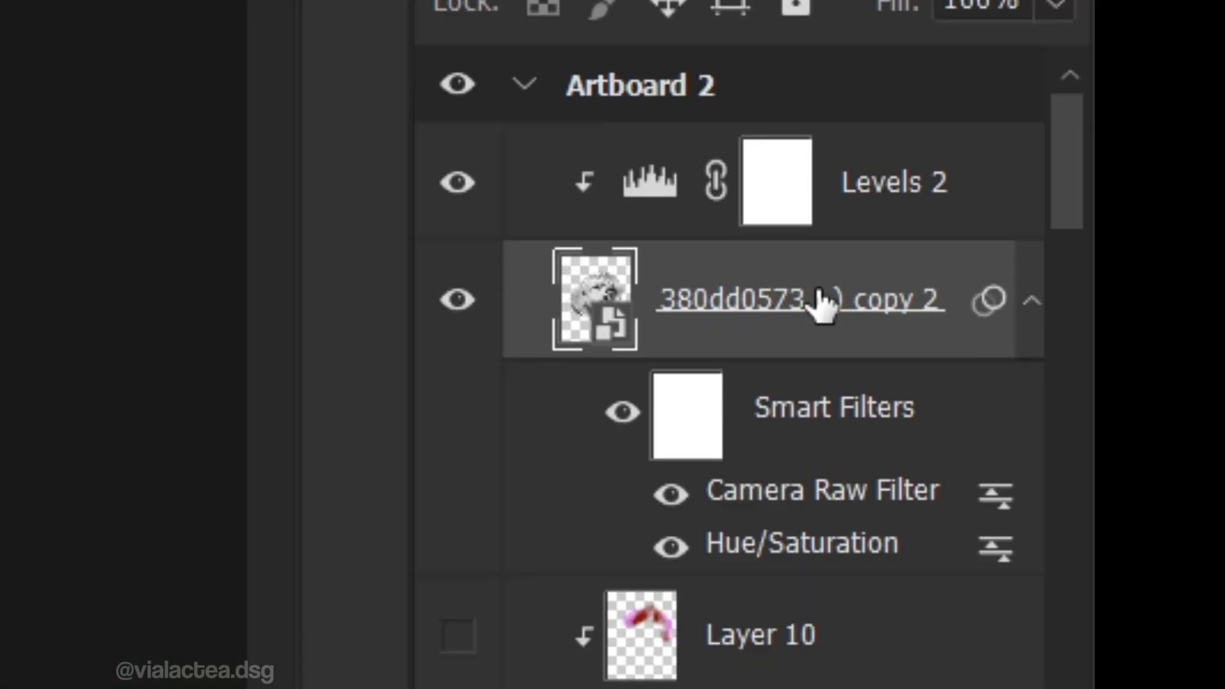
key(ctrl+j)
click(780, 671)
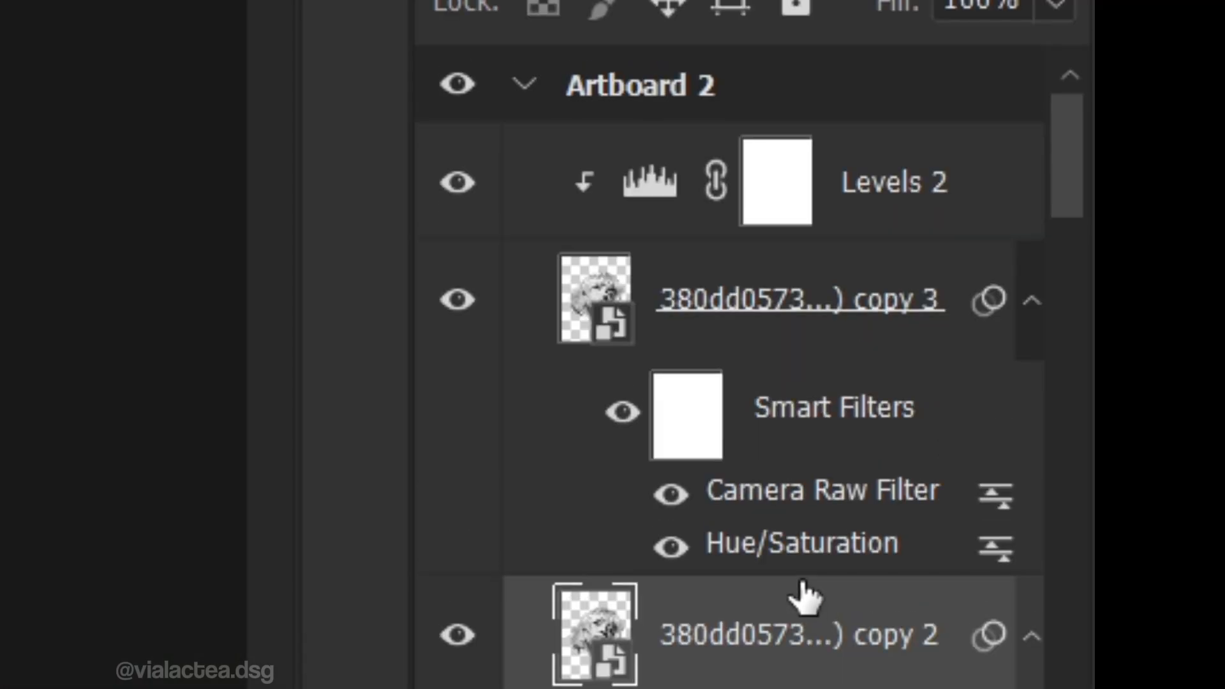
drag(801, 589, 864, 129)
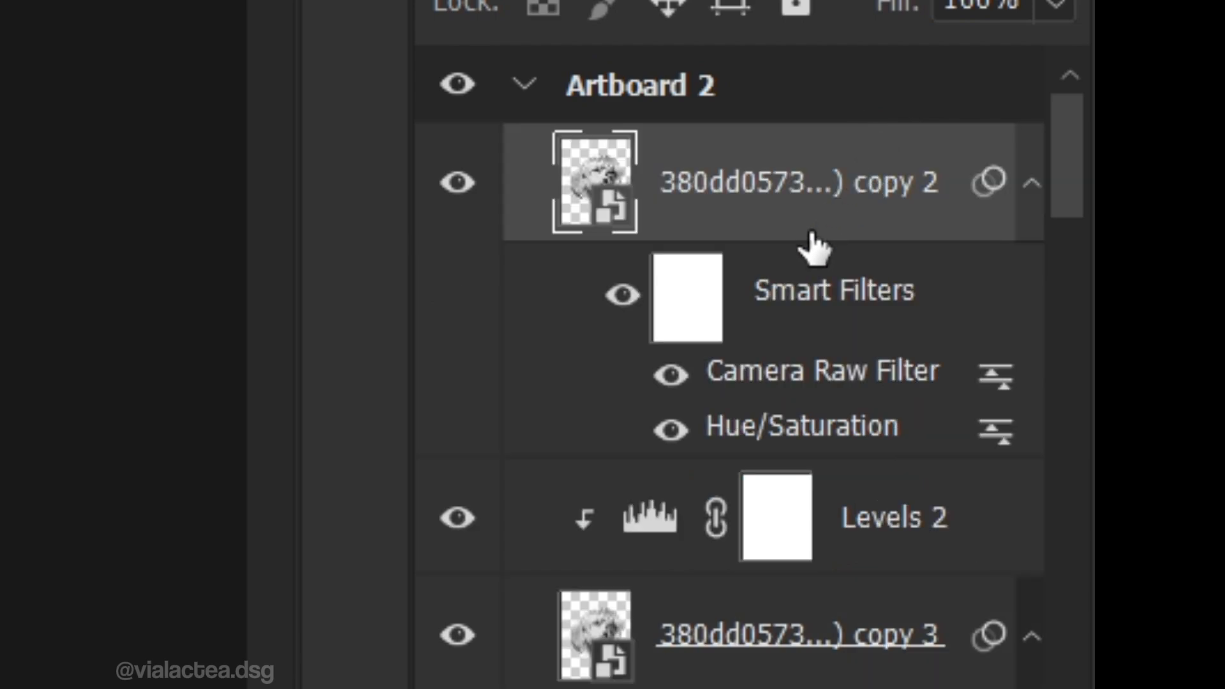
click(1024, 220)
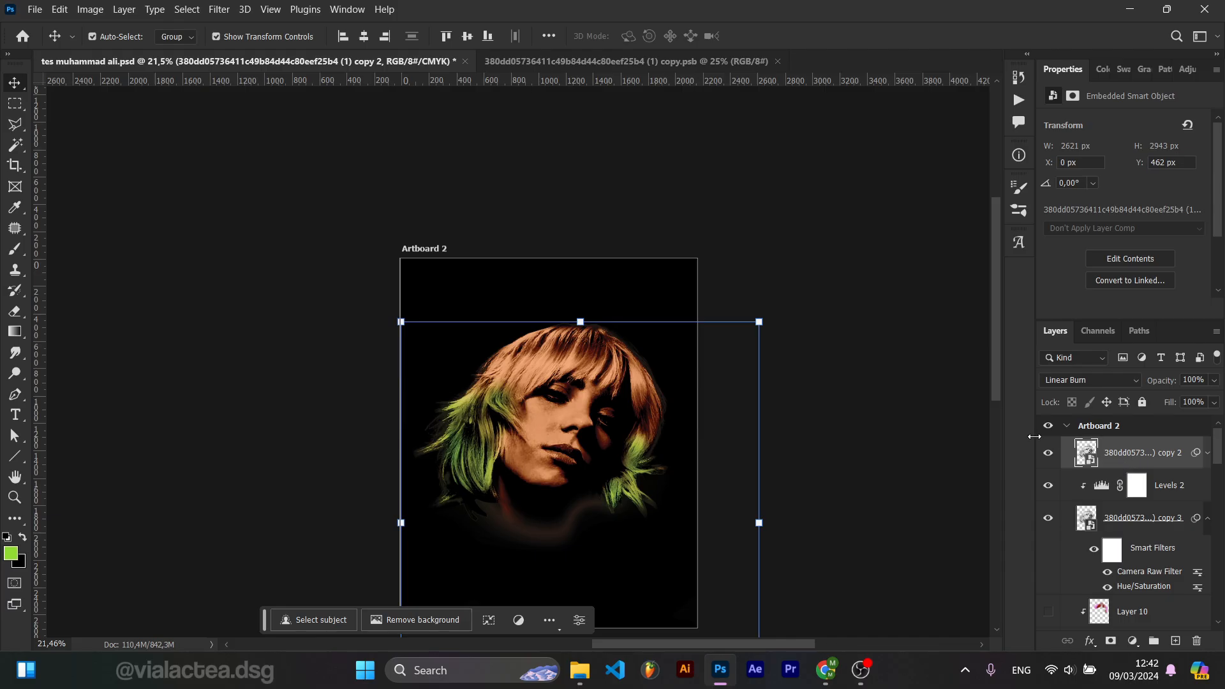
Apply a High Pass filter with a 45,6 pixel radius to the topmost portrait layer copy 2
click(219, 9)
mouse_move(319, 337)
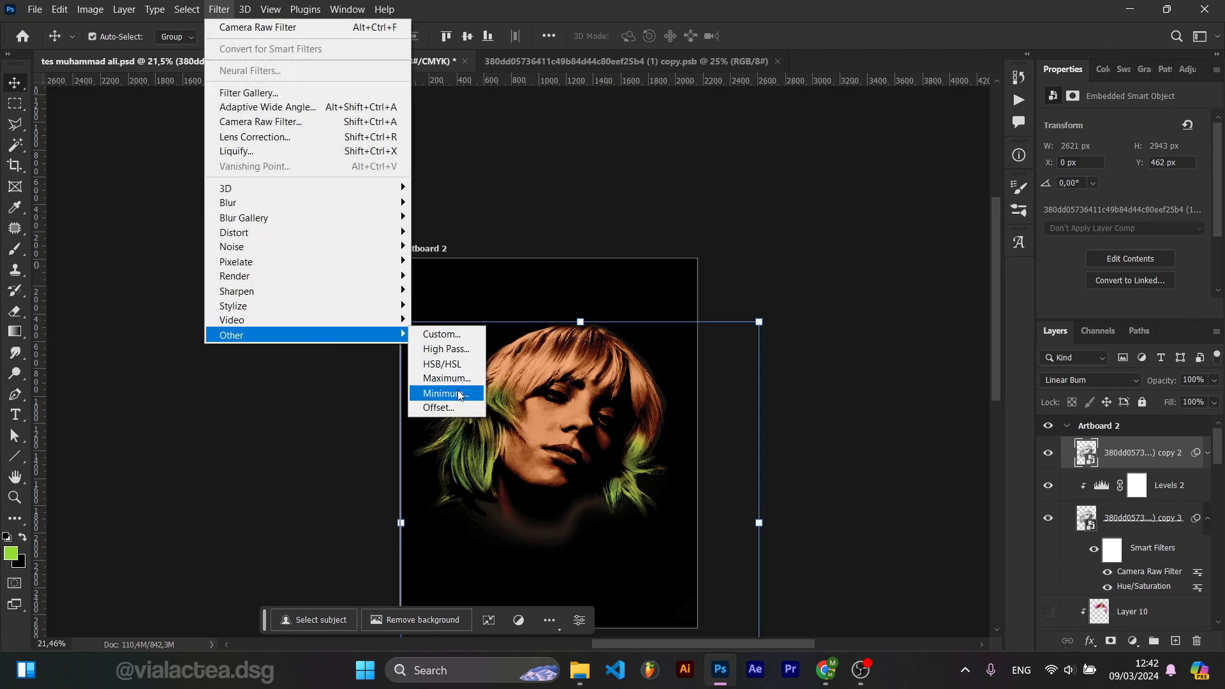
click(446, 349)
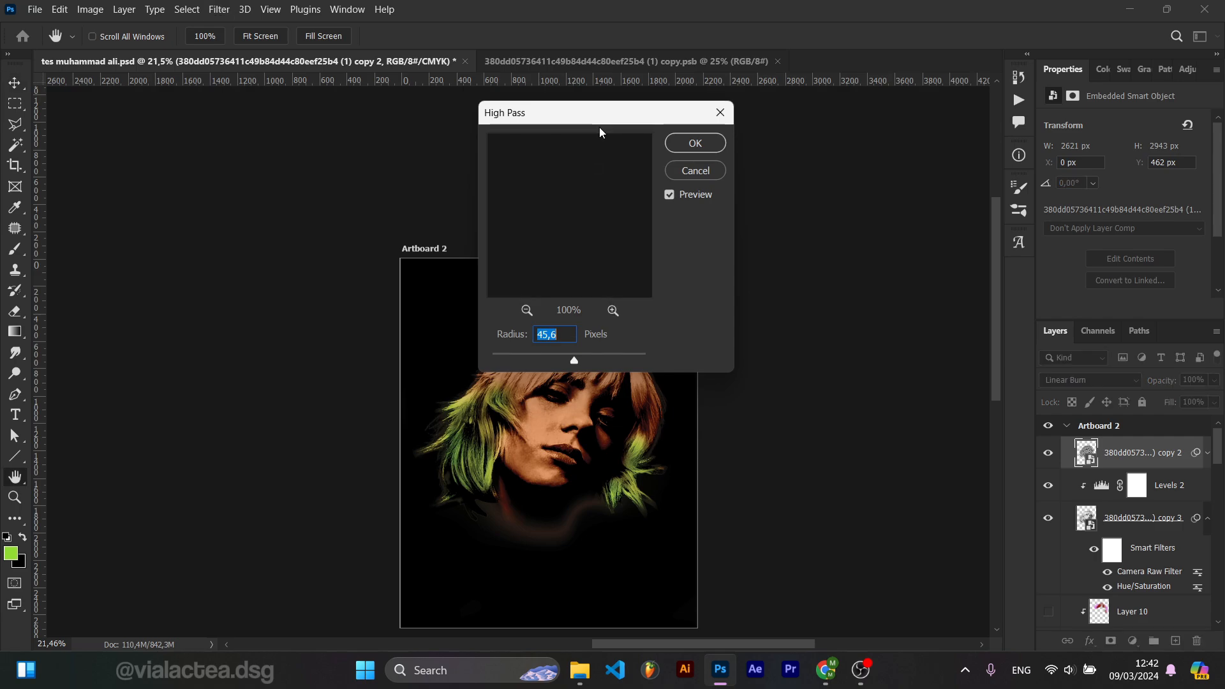
drag(585, 117, 893, 182)
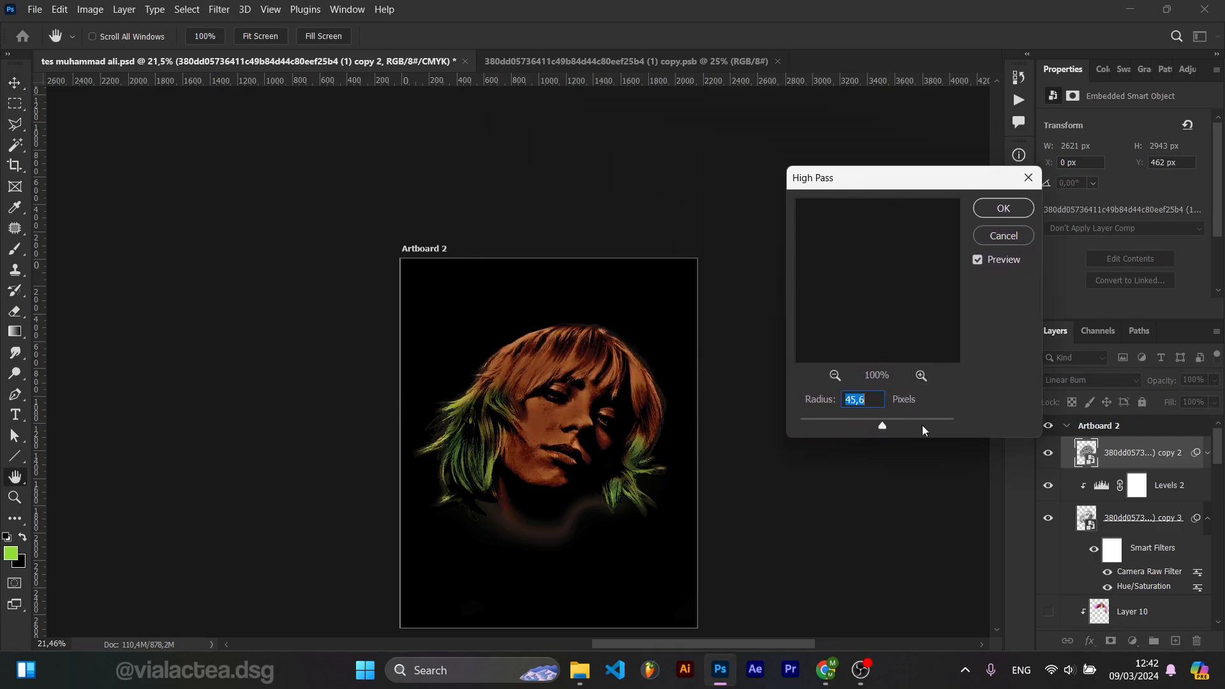
click(986, 208)
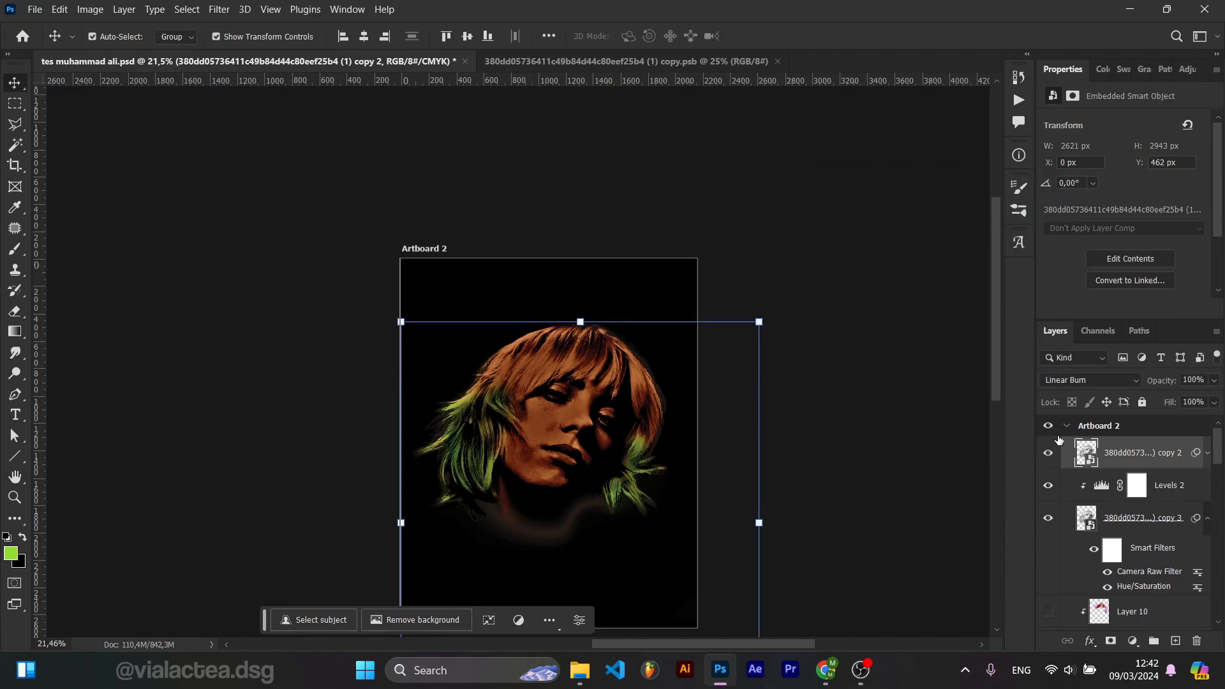
Set the blend mode of the High Pass portrait layer to Normal and examine the gray detail up close
click(1098, 382)
click(1088, 259)
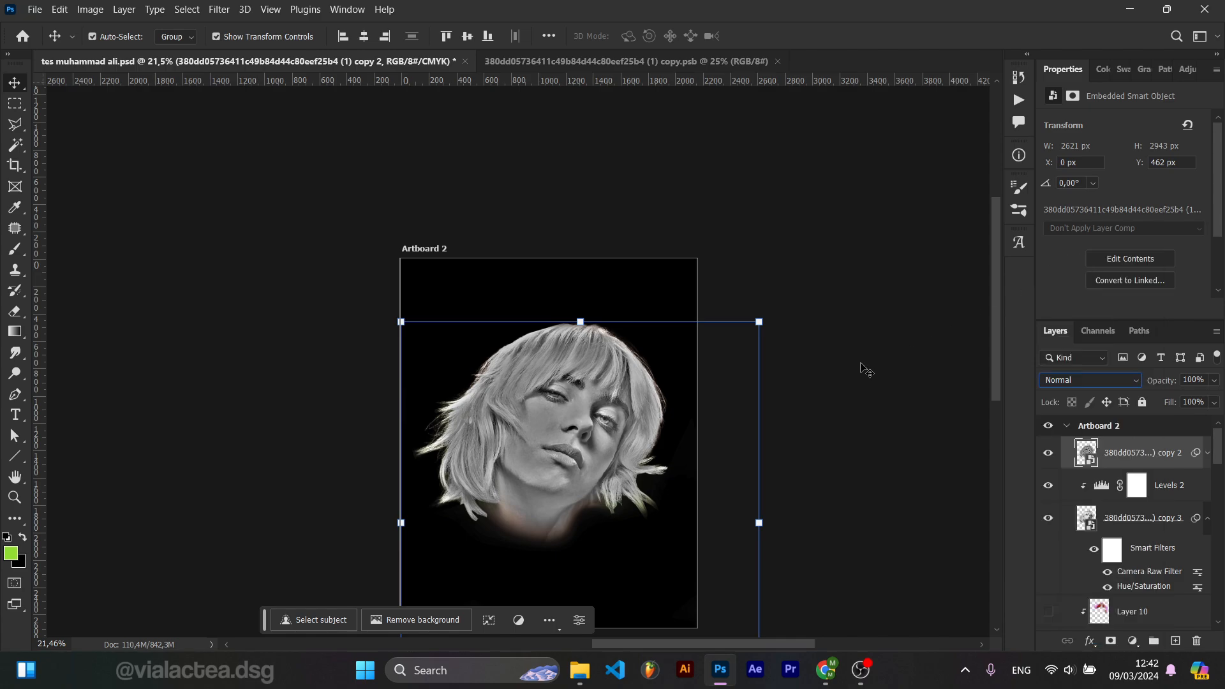
click(827, 445)
scroll(567, 445, up, 5)
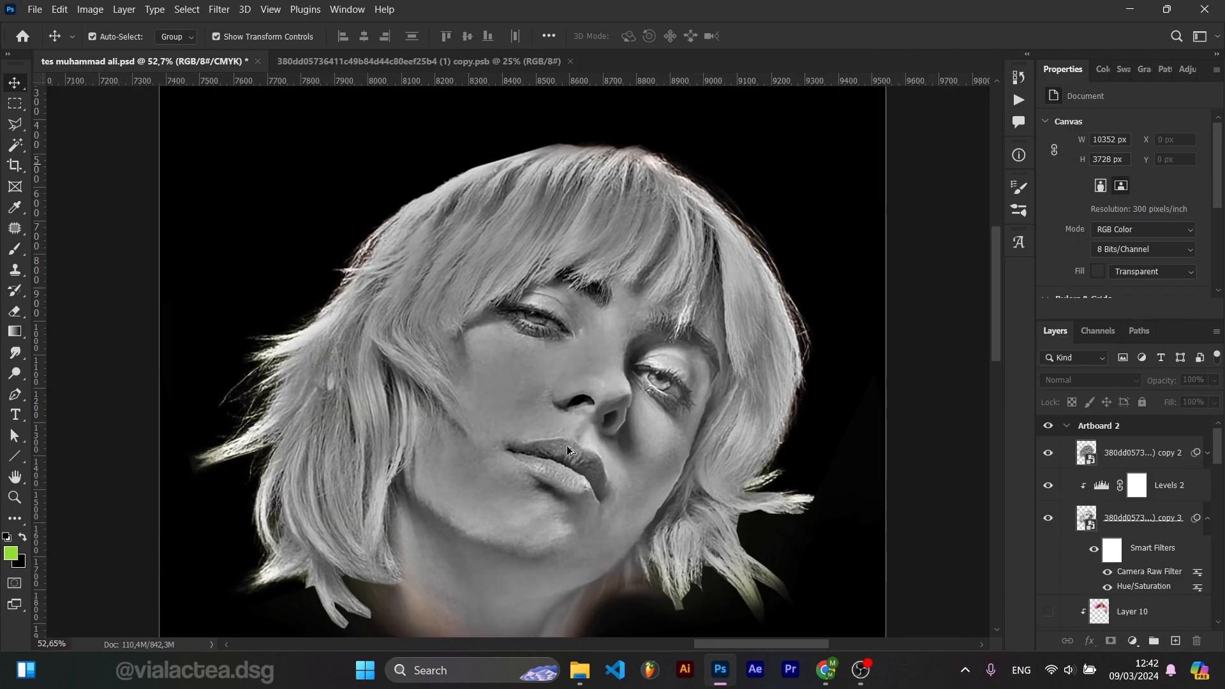
Set the blend mode of the High Pass portrait layer copy 2 to Overlay
click(1131, 465)
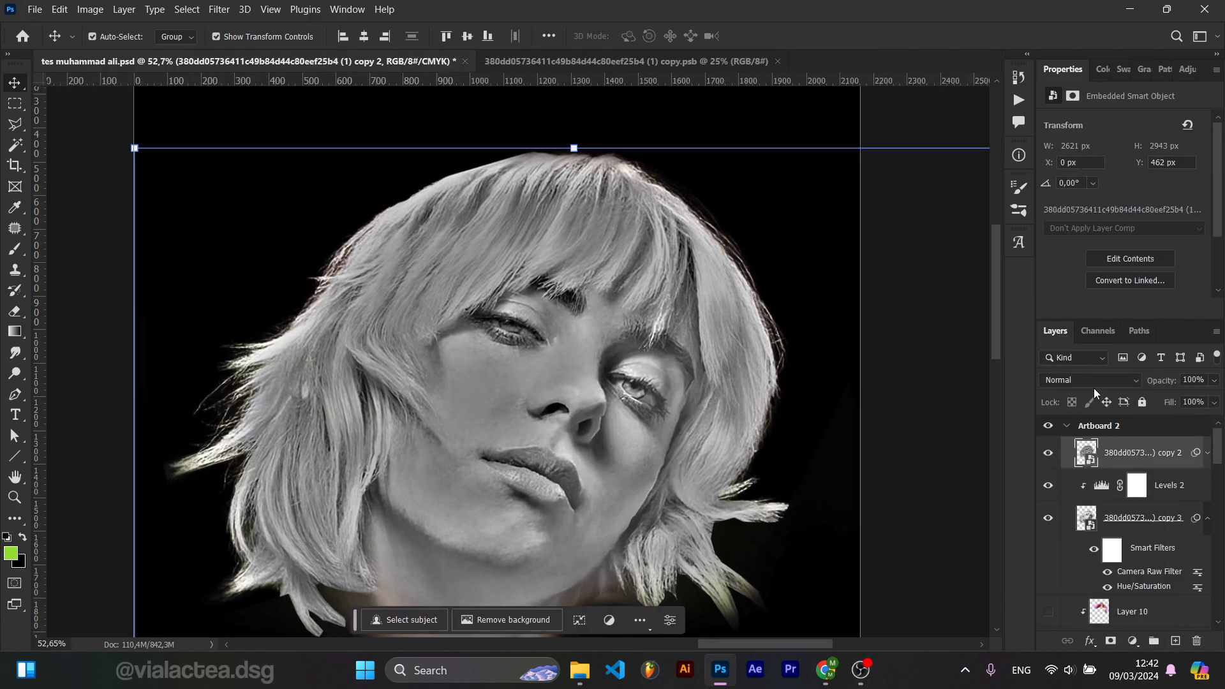
click(1094, 383)
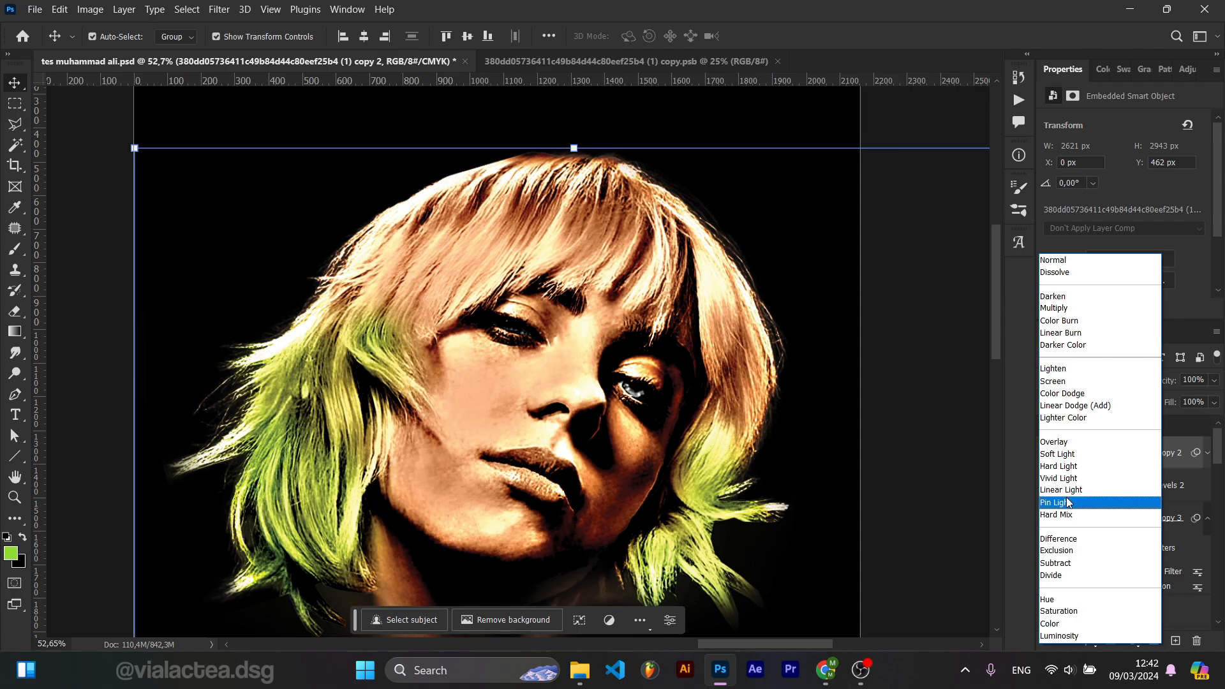
click(1071, 447)
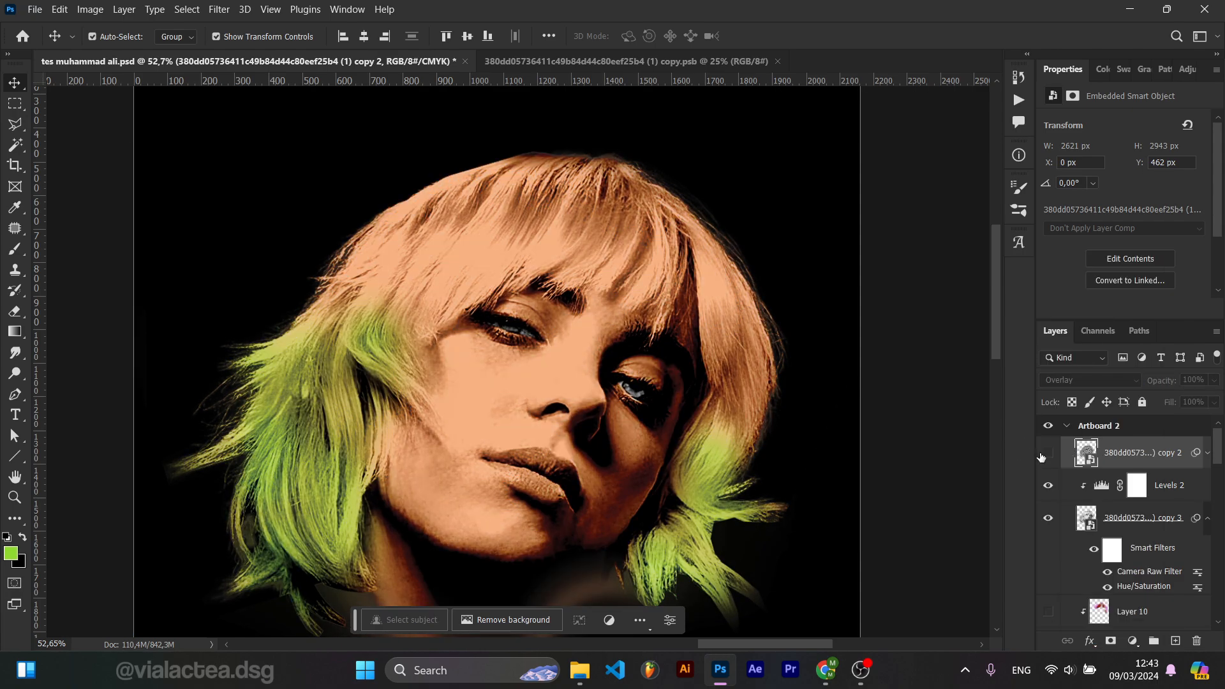
Compare the full portrait with and without the Overlay layer copy 2 by toggling its visibility
scroll(884, 458, down, 3)
drag(885, 458, 782, 424)
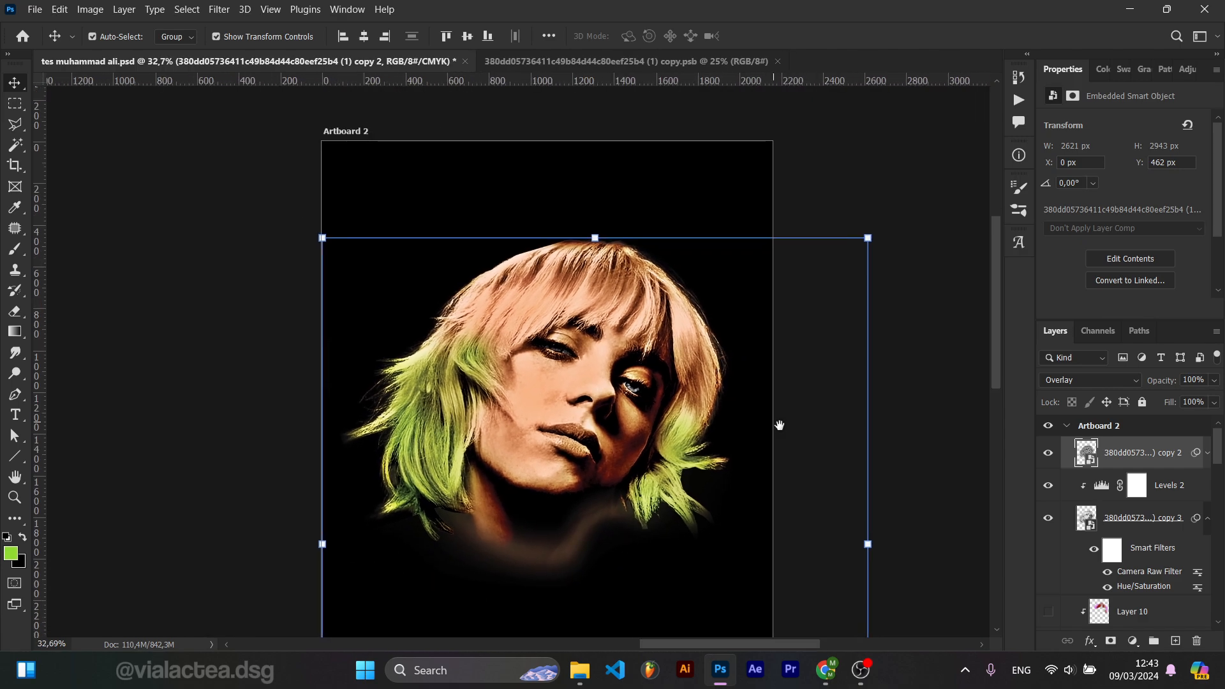
scroll(804, 429, down, 1)
scroll(1083, 505, down, 1)
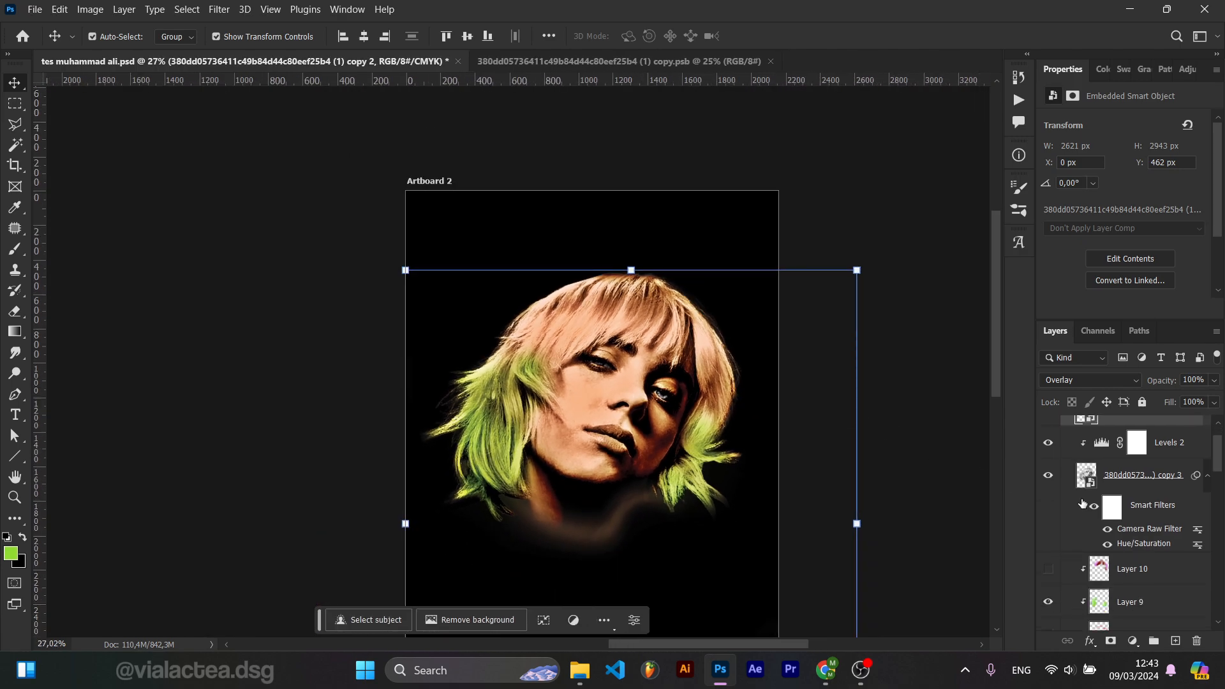
scroll(1083, 504, up, 1)
click(1048, 454)
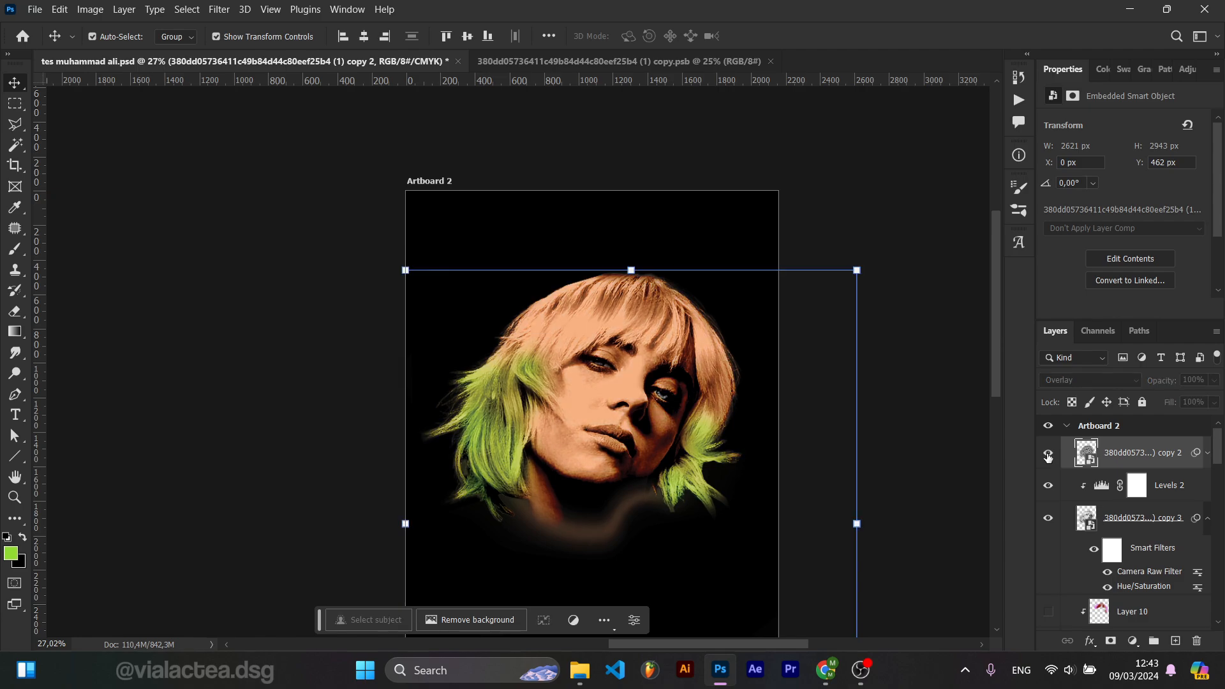
Show portrait layer copy 2 again and give the signature layer a white (ffffff) Color Overlay
click(1048, 454)
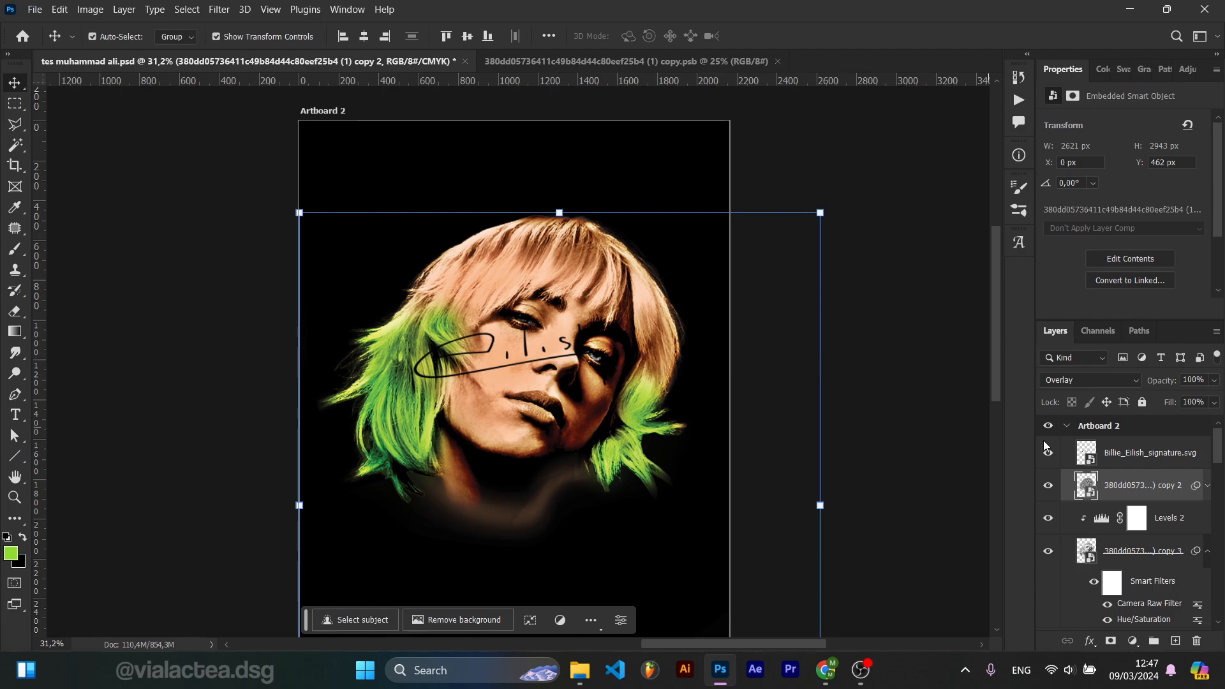
right_click(1131, 462)
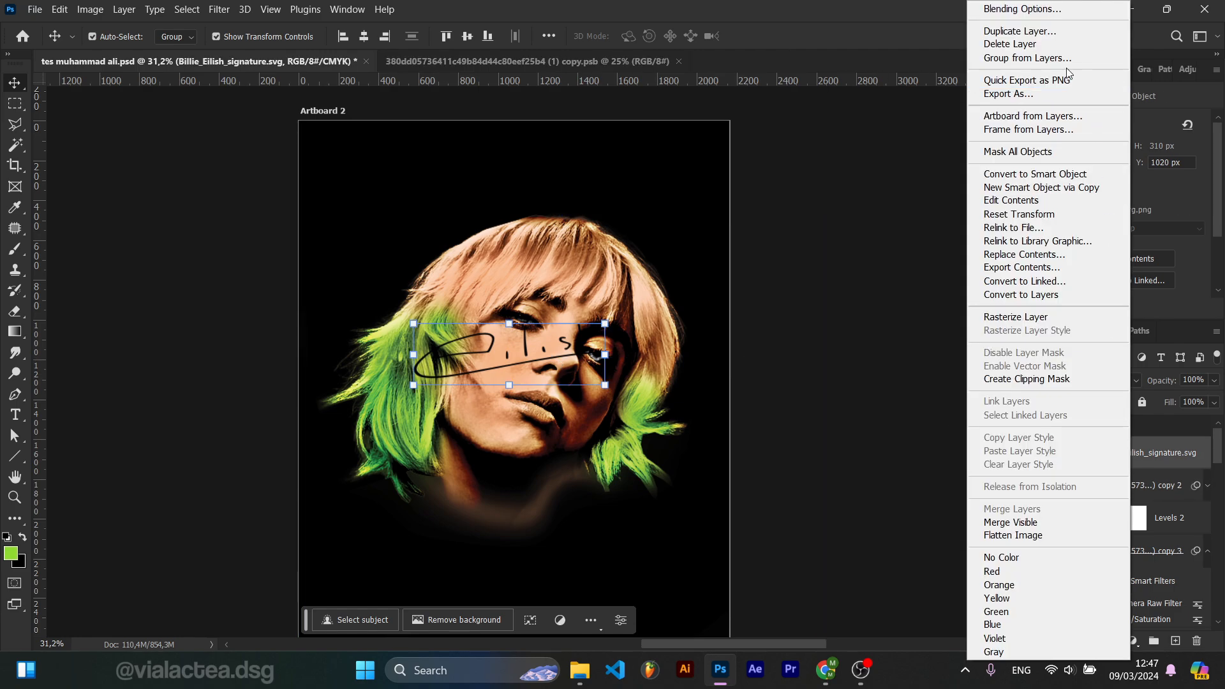
click(1023, 11)
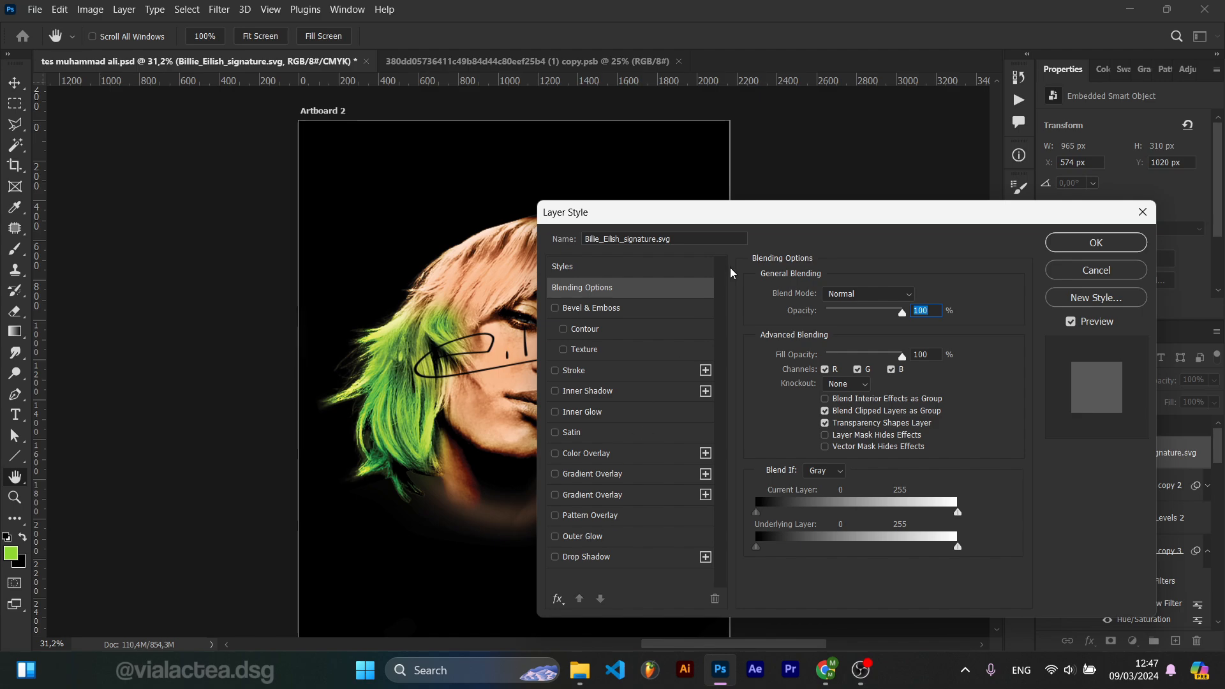
drag(744, 216, 937, 211)
click(748, 449)
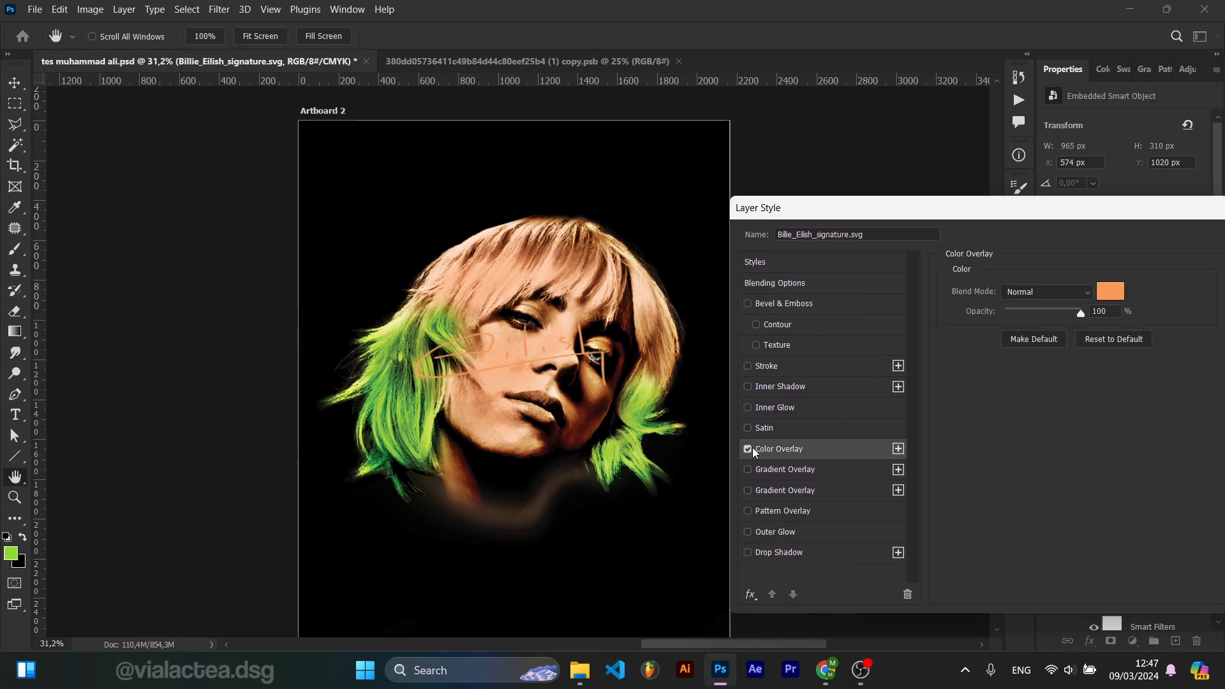
click(1109, 292)
text(ffffff)
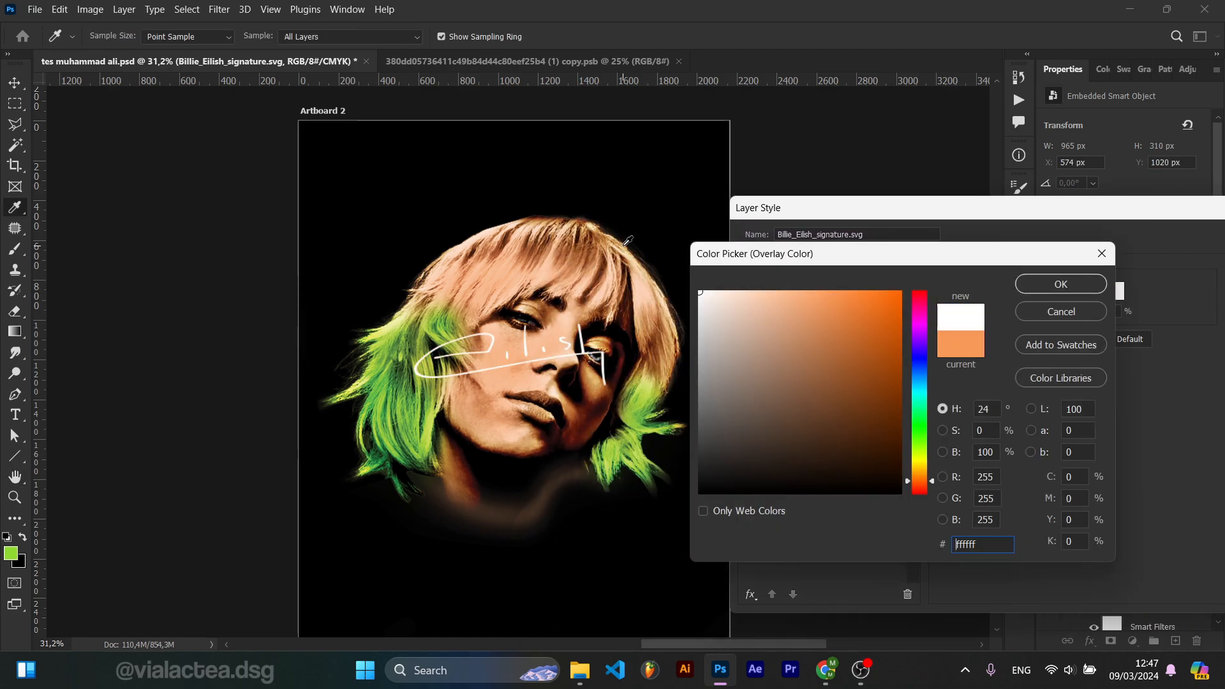
click(1070, 286)
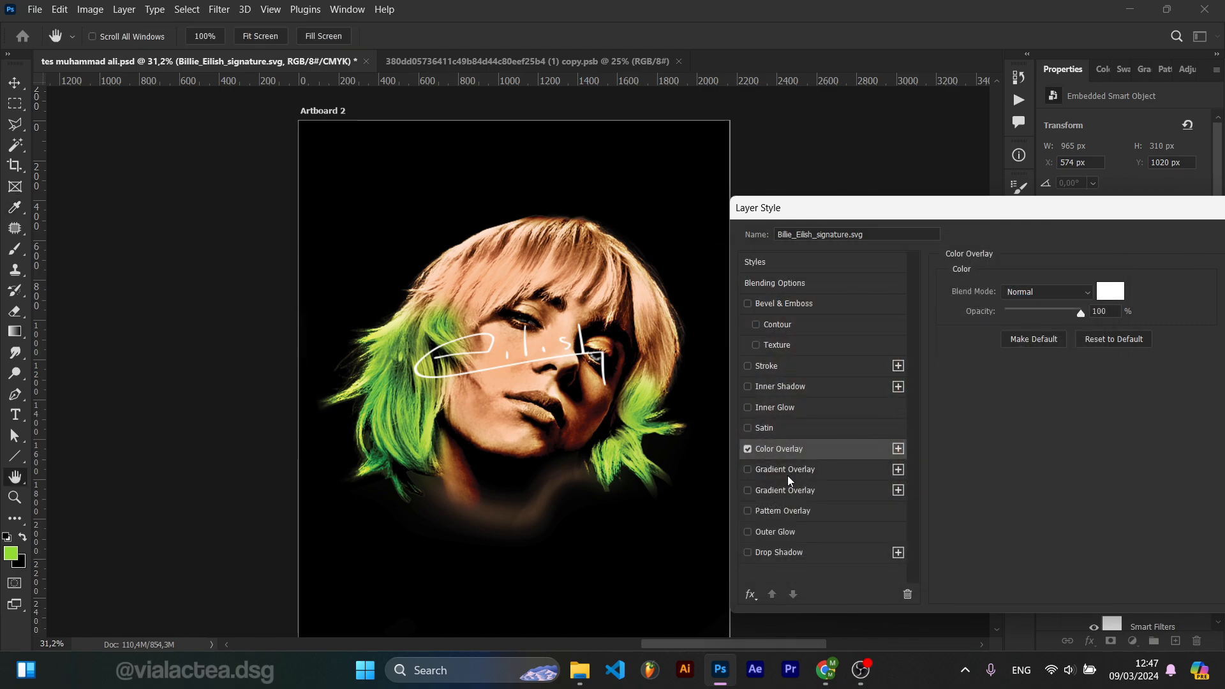
Add an Outer Glow to the signature in green 56a000 sampled from the hair, with Spread 11% and Size 133 px
click(774, 532)
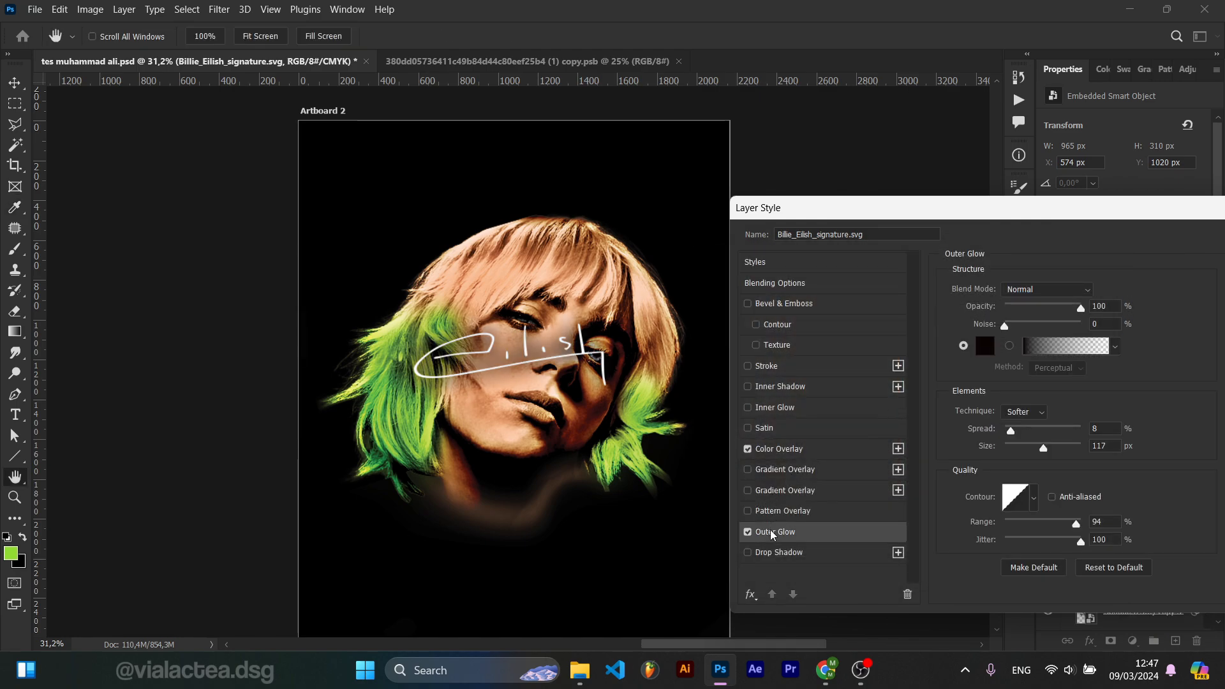
click(986, 346)
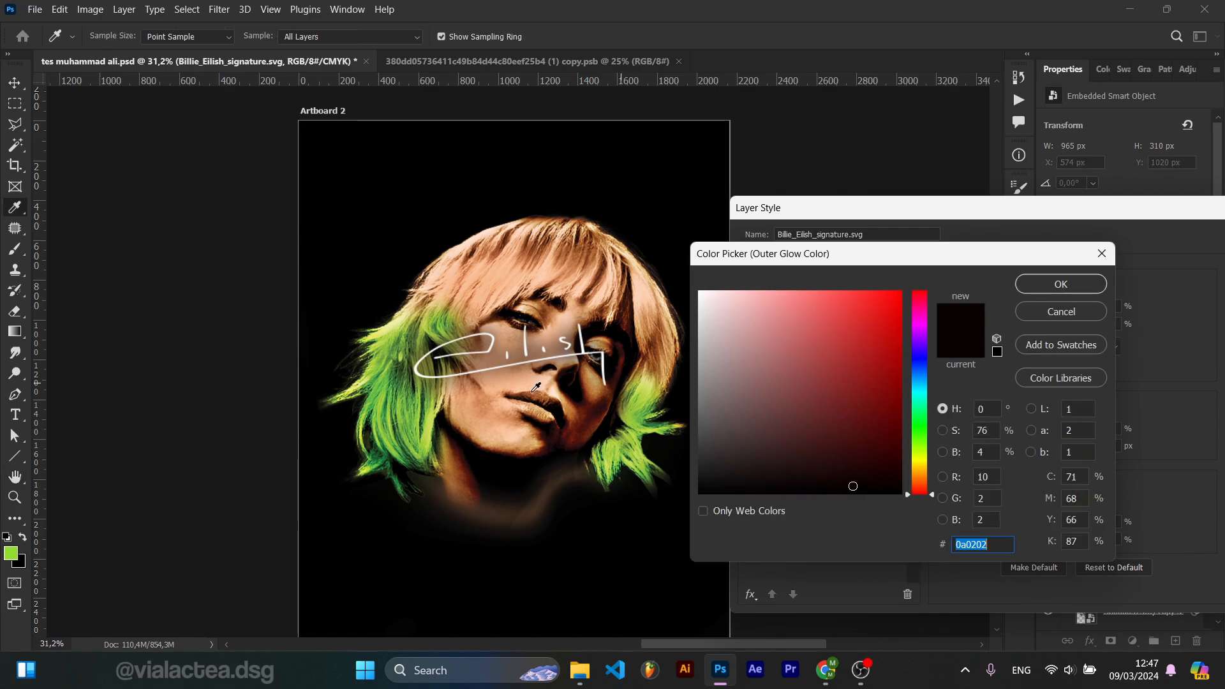
click(407, 396)
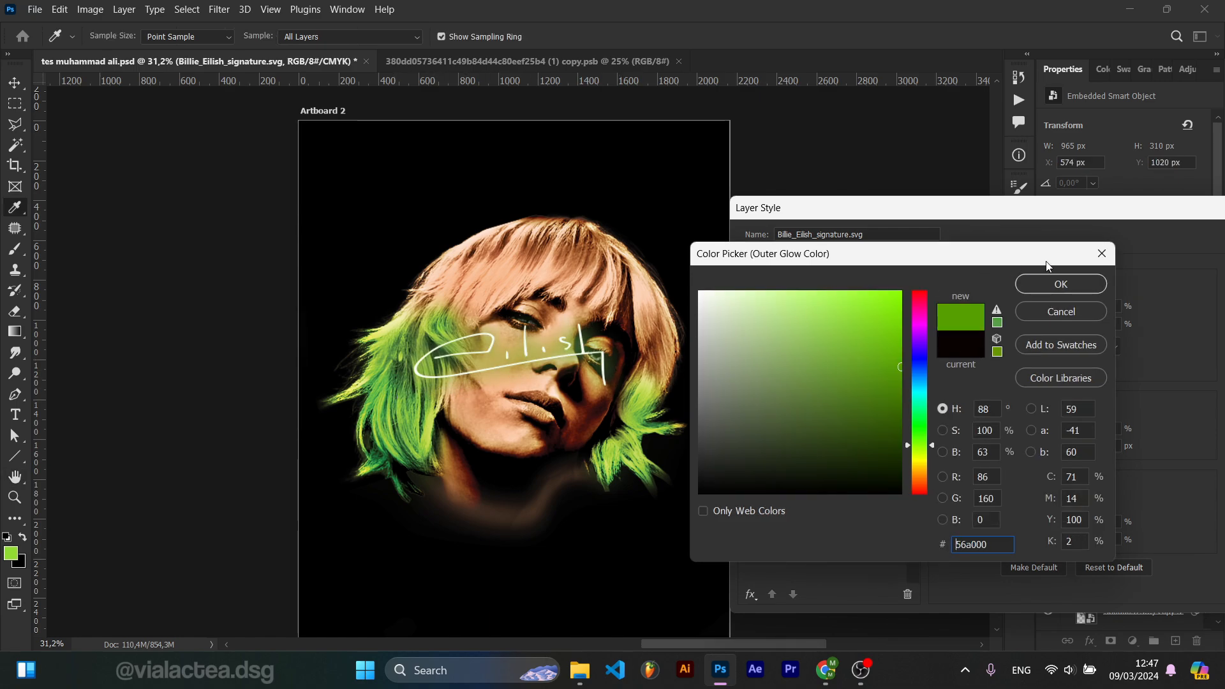
click(1070, 286)
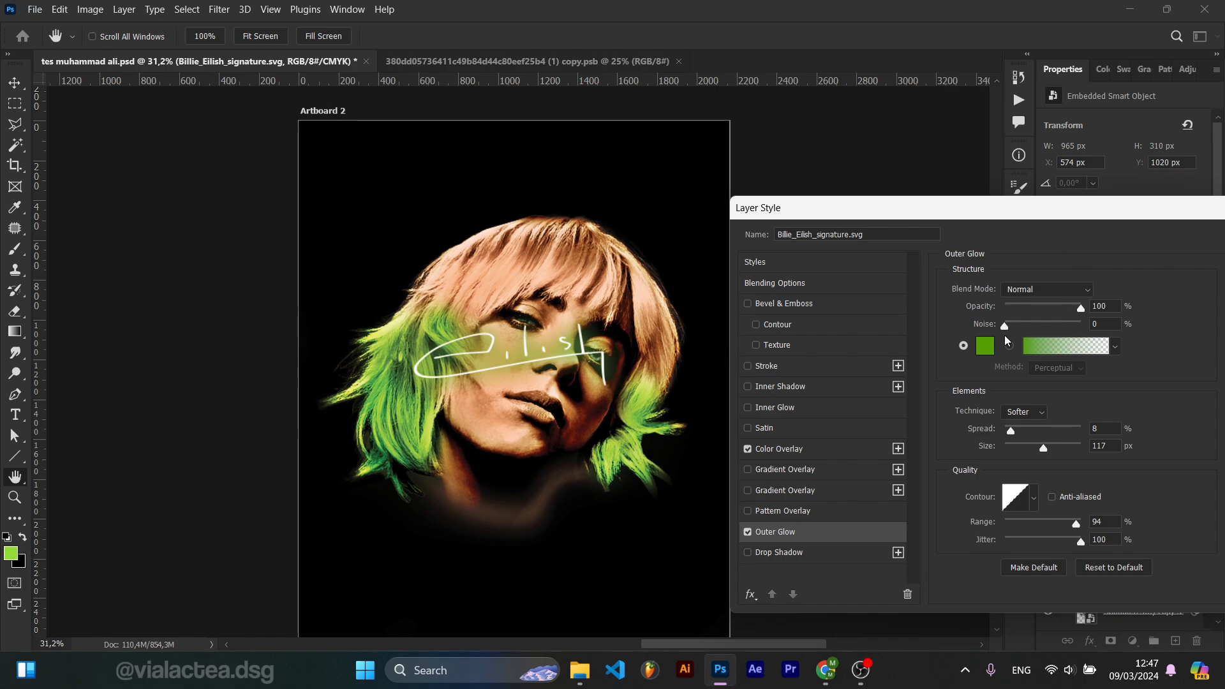
mouse_move(1020, 429)
mouse_down()
mouse_move(1006, 432)
mouse_move(1064, 450)
mouse_move(1049, 449)
mouse_up()
drag(1108, 220, 951, 205)
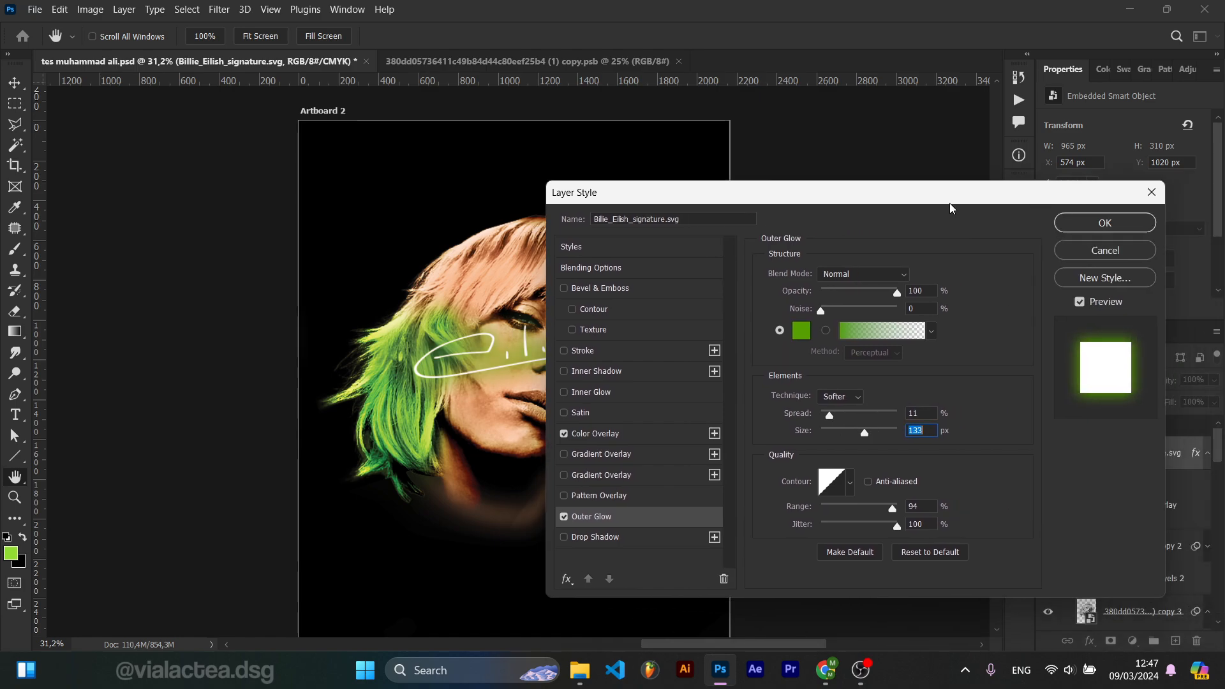
click(1098, 229)
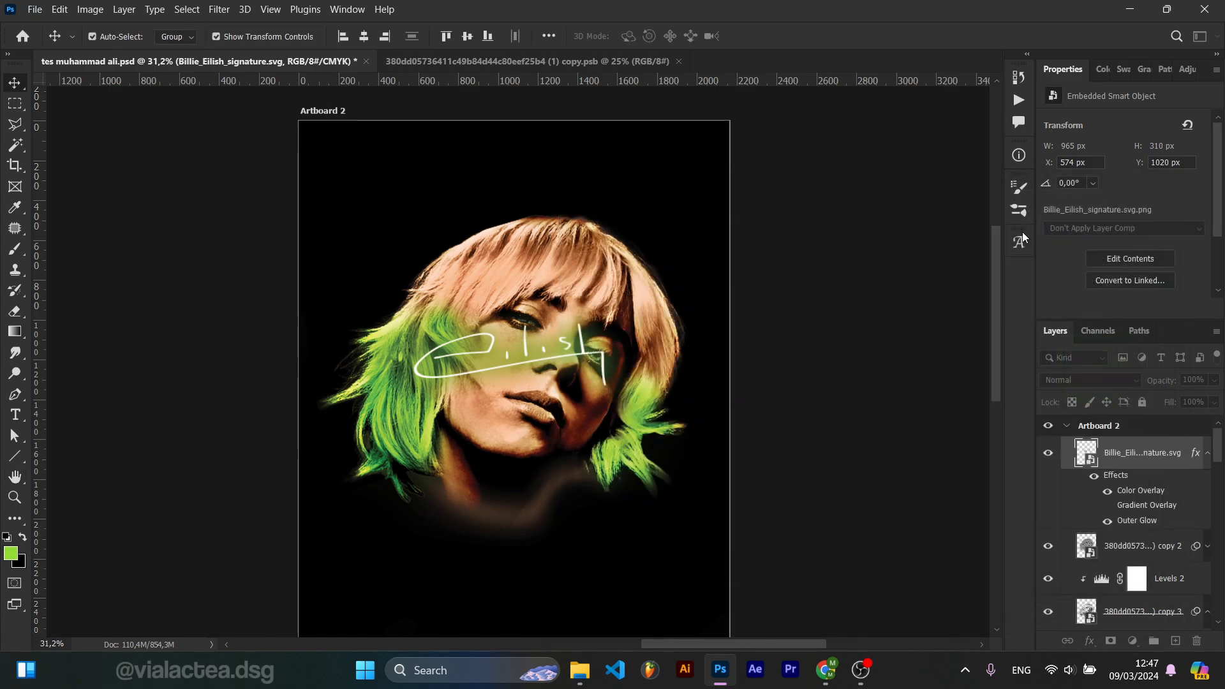
Move the signature below the chin over the lower hair ends and scale it to 20,45%
key(ctrl+t)
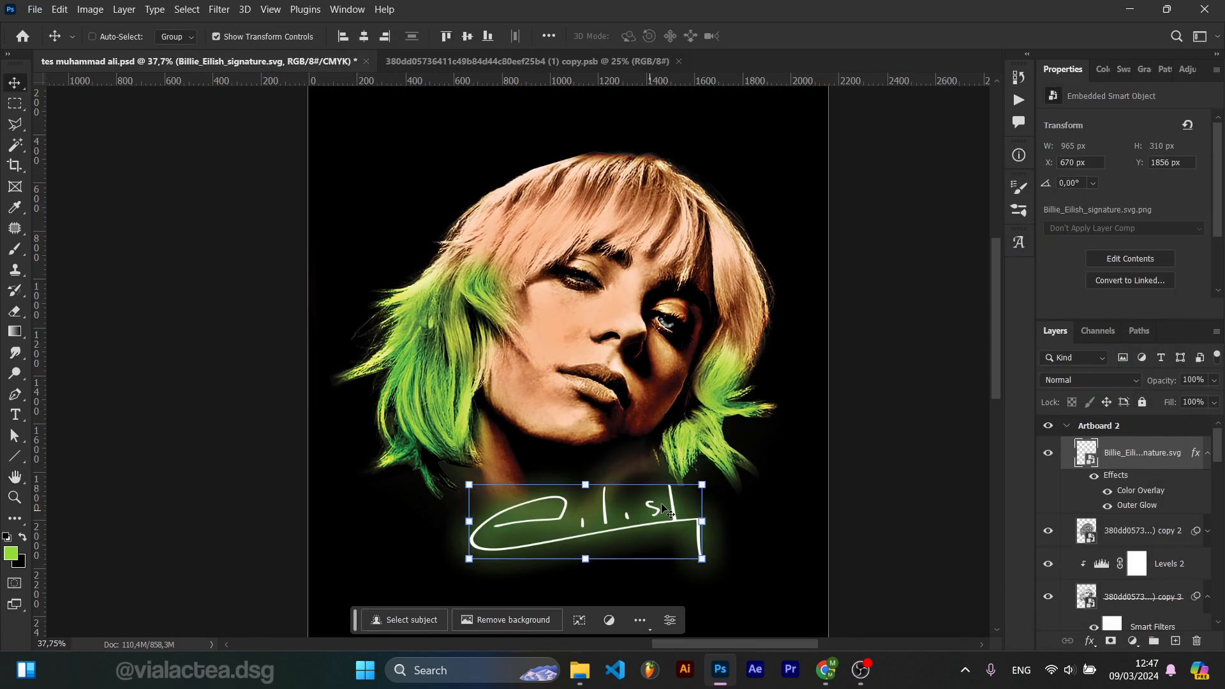
key(ctrl+t)
drag(646, 521, 691, 496)
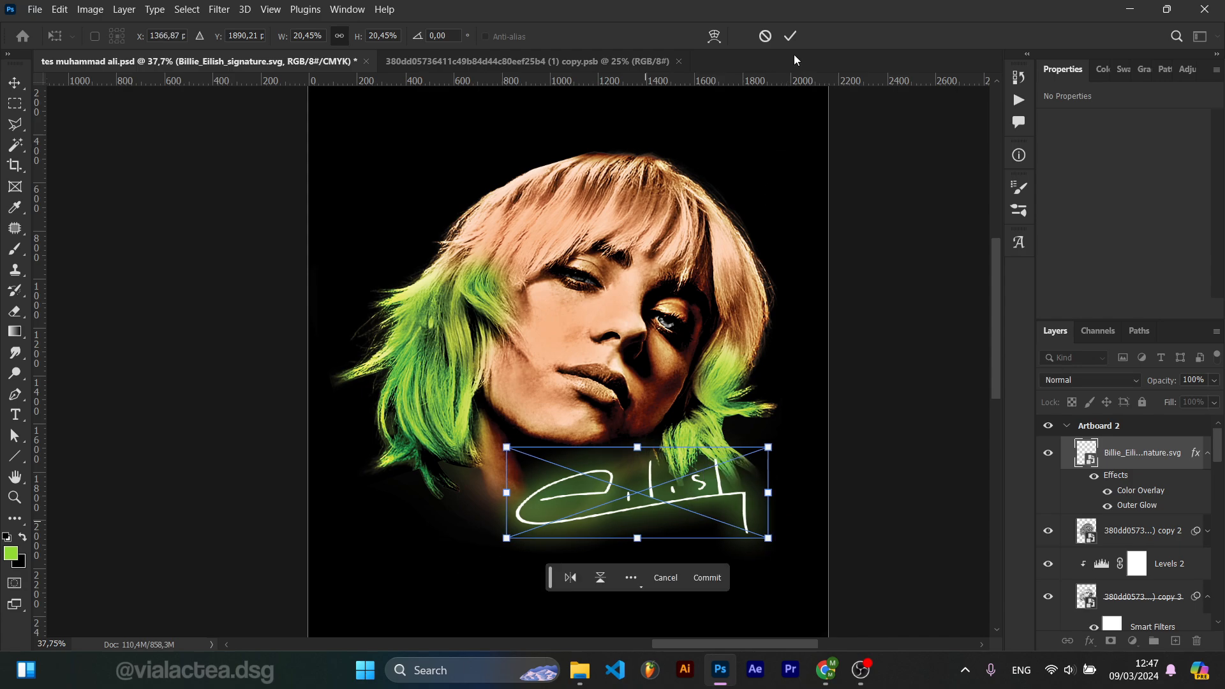
click(791, 36)
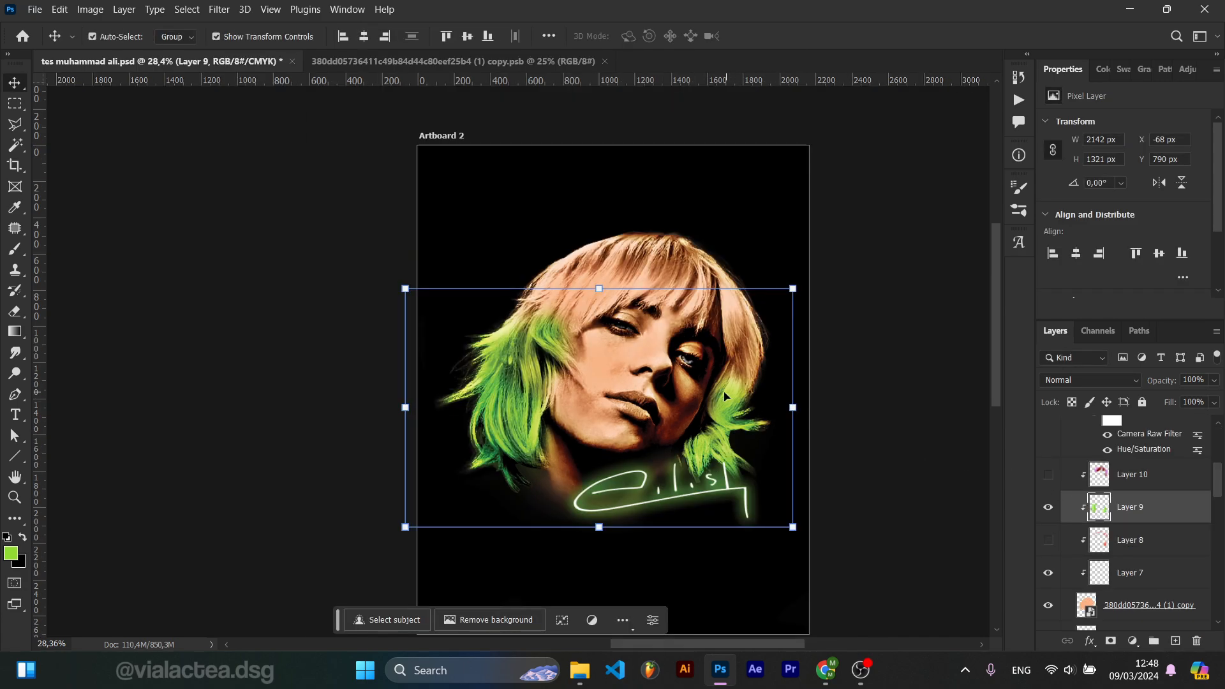
key(e)
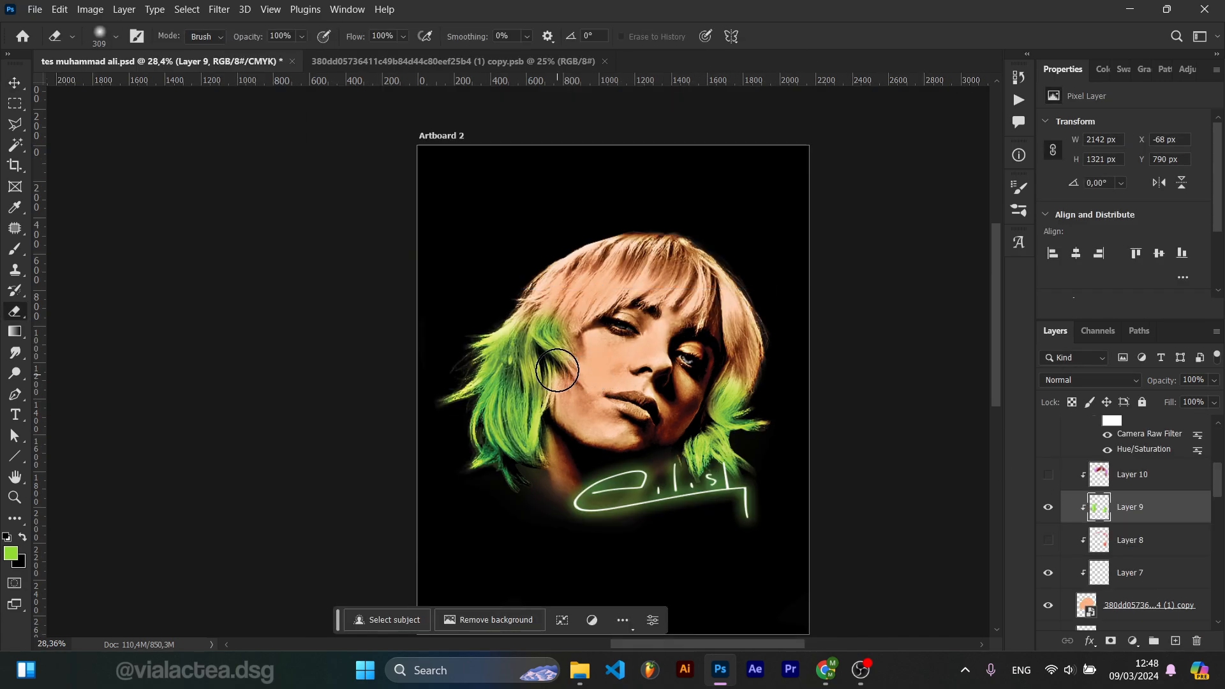
drag(557, 371, 524, 489)
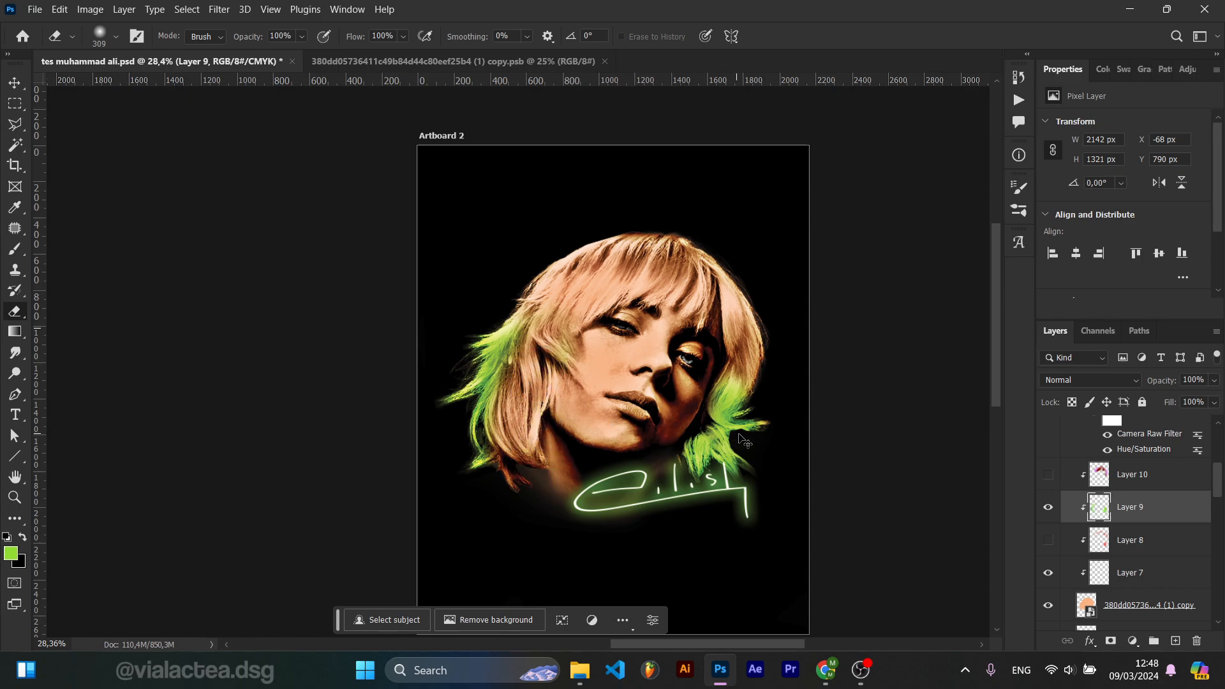
key(ctrl+z)
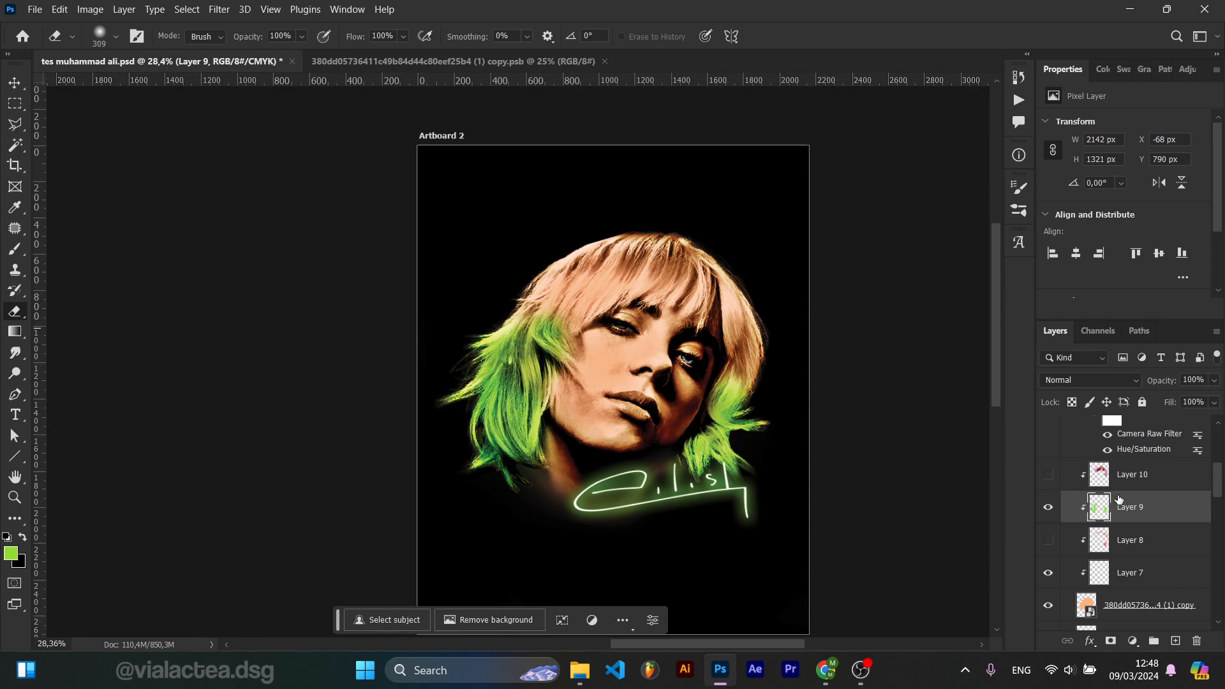
Duplicate Layer 9 as a clipped copy and erase the green from the inner hair on both sides of the face
key(ctrl+j)
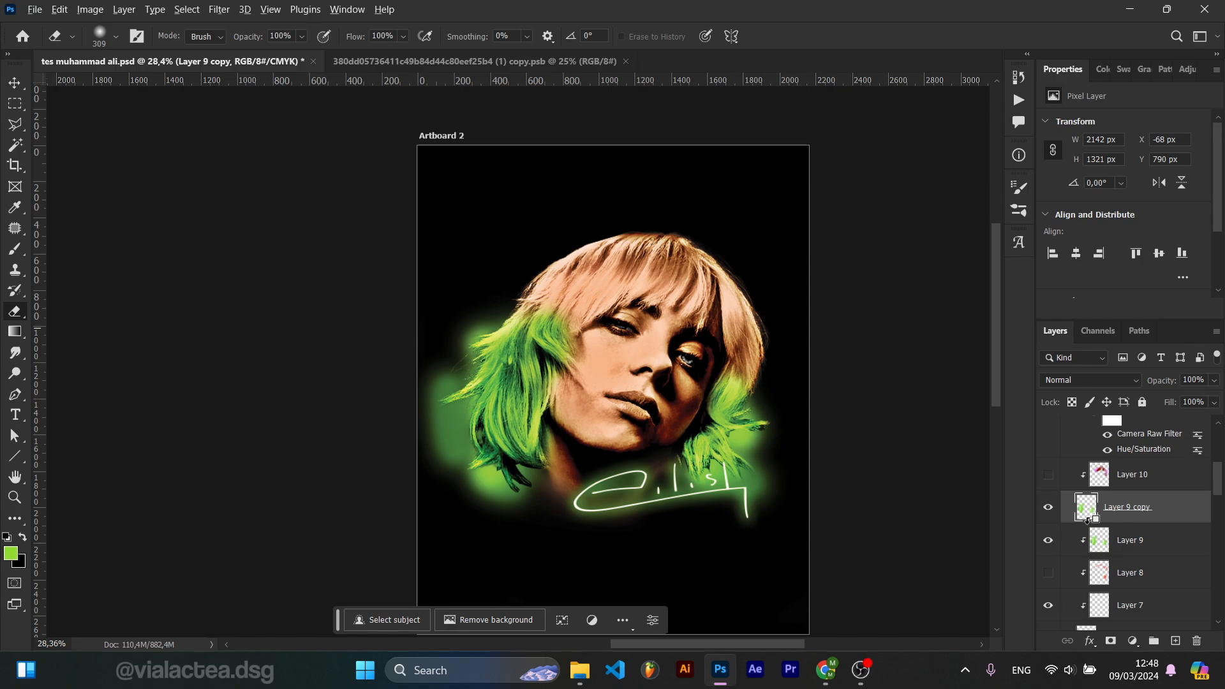
alt+click(1088, 520)
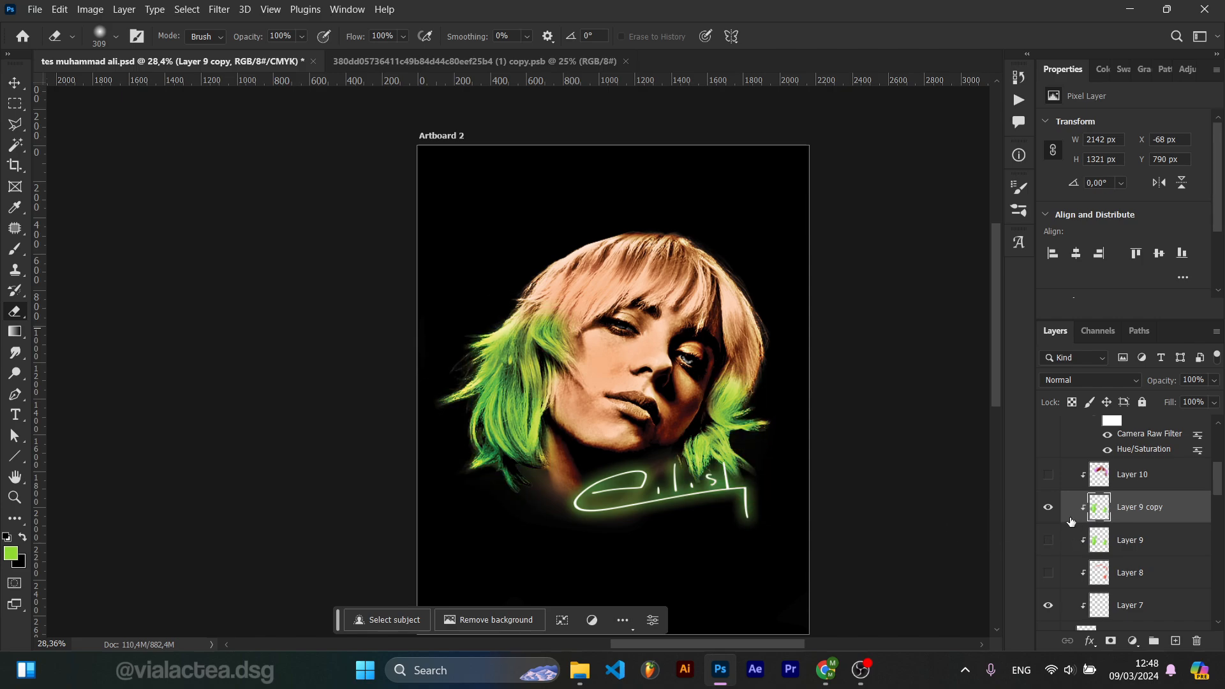
scroll(527, 377, up, 3)
mouse_move(565, 347)
mouse_down()
mouse_move(527, 456)
mouse_move(513, 452)
mouse_up()
drag(753, 501, 765, 458)
Paint a green rim along the crown and outer edges of the hair on Layer 9 copy, undoing the last stroke
key(b)
mouse_move(526, 298)
mouse_down()
mouse_move(528, 344)
mouse_move(590, 265)
mouse_up()
scroll(733, 490, down, 3)
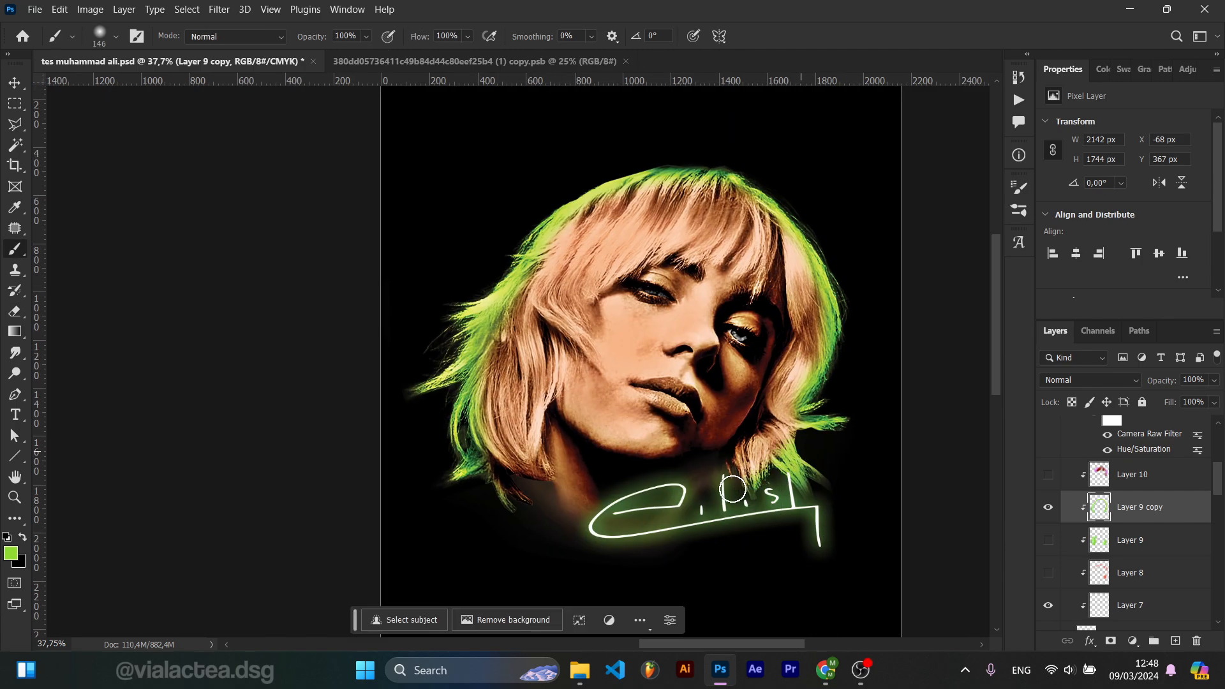
key(ctrl+z)
scroll(714, 353, down, 3)
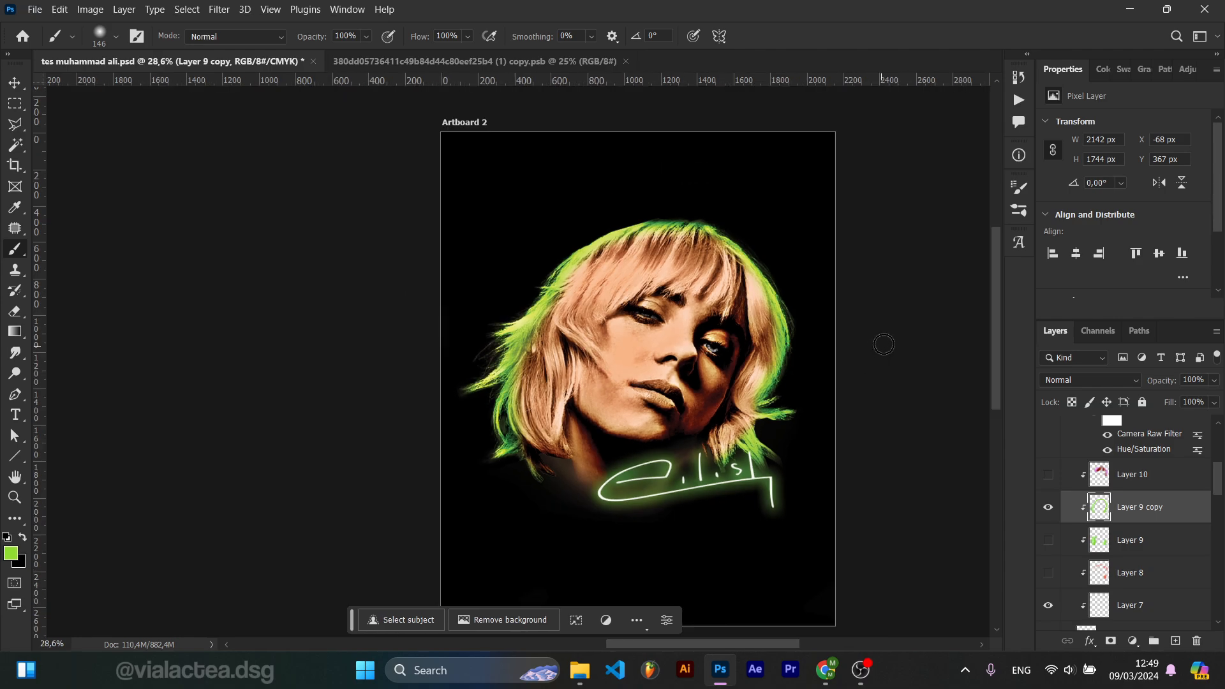
scroll(565, 447, up, 3)
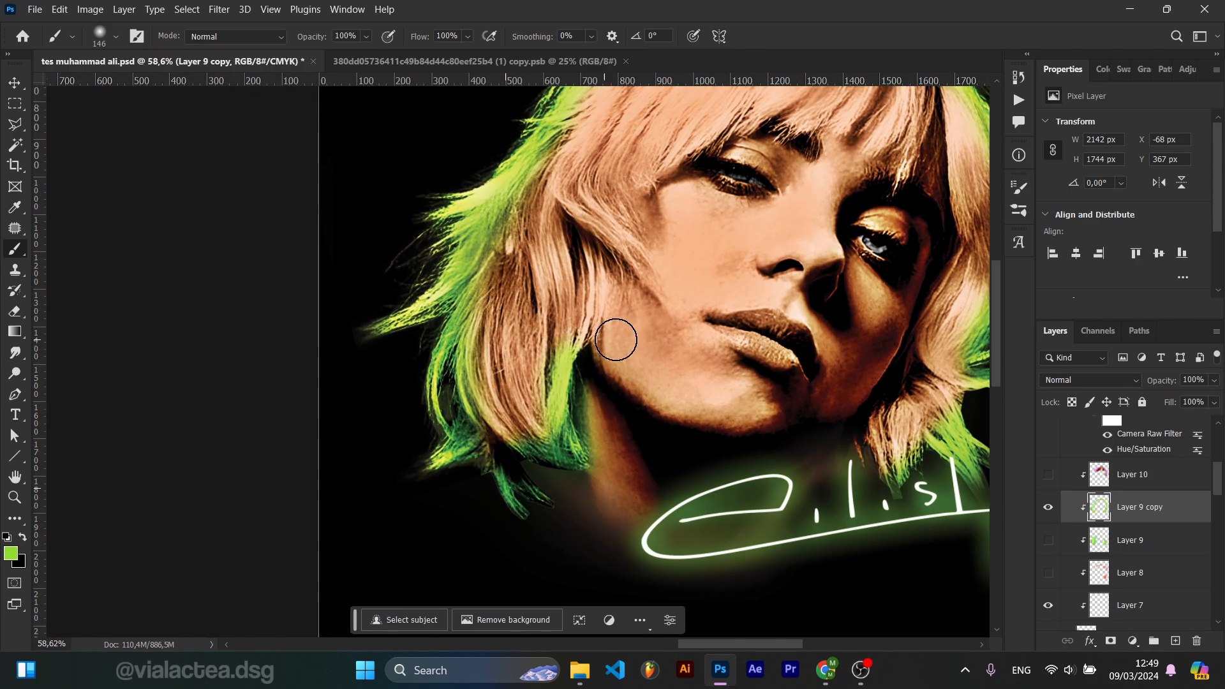
scroll(618, 338, down, 1)
scroll(522, 450, up, 4)
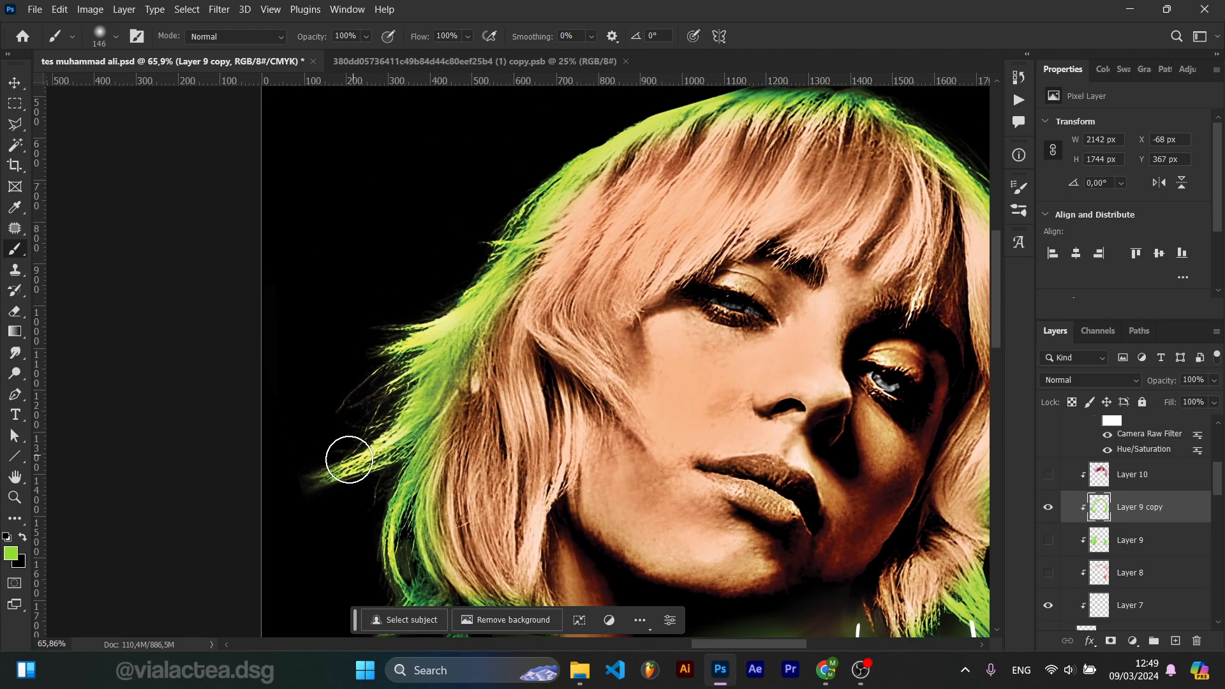
Refine the green rim on Layer 9 copy by erasing stray inner color and brushing more green over the crown
key(e)
drag(459, 343, 437, 348)
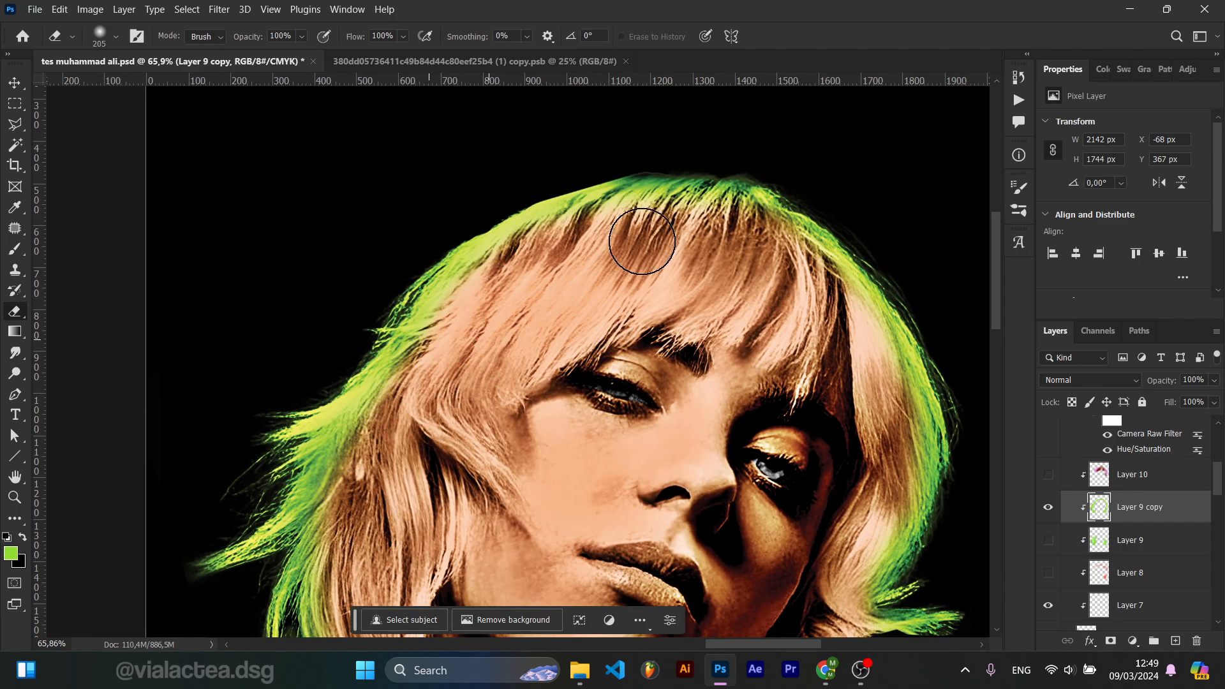
scroll(617, 359, down, 4)
scroll(616, 359, down, 3)
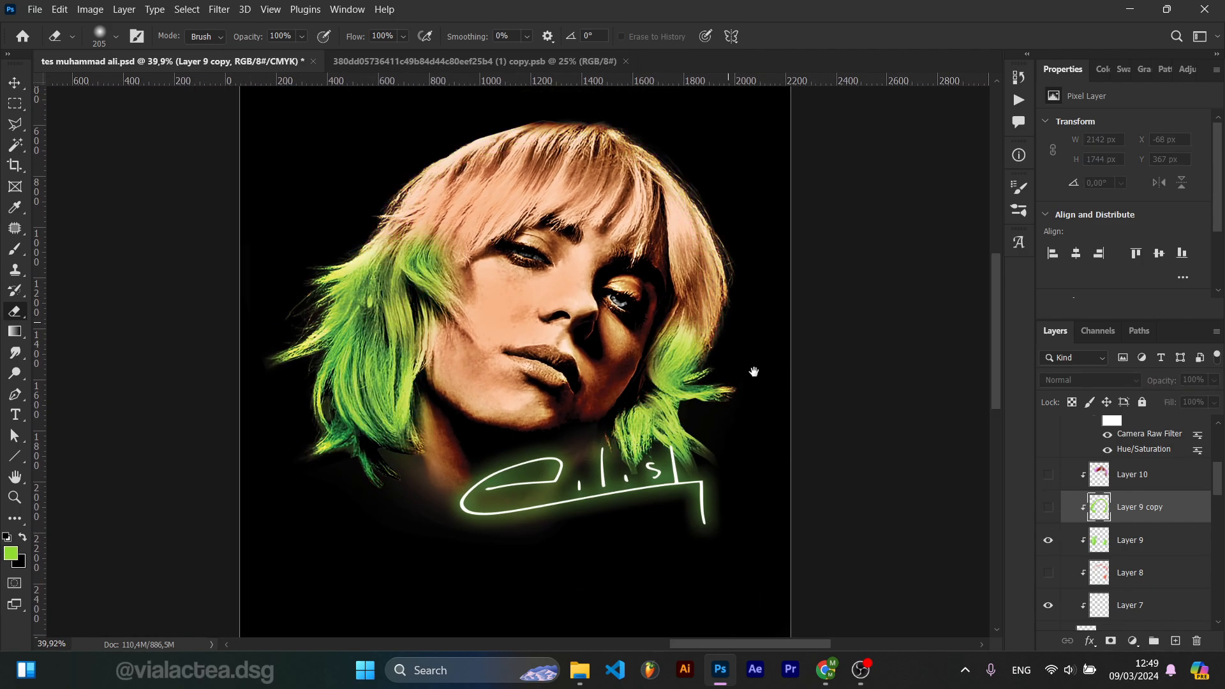
scroll(761, 408, up, 1)
scroll(761, 409, up, 1)
key(b)
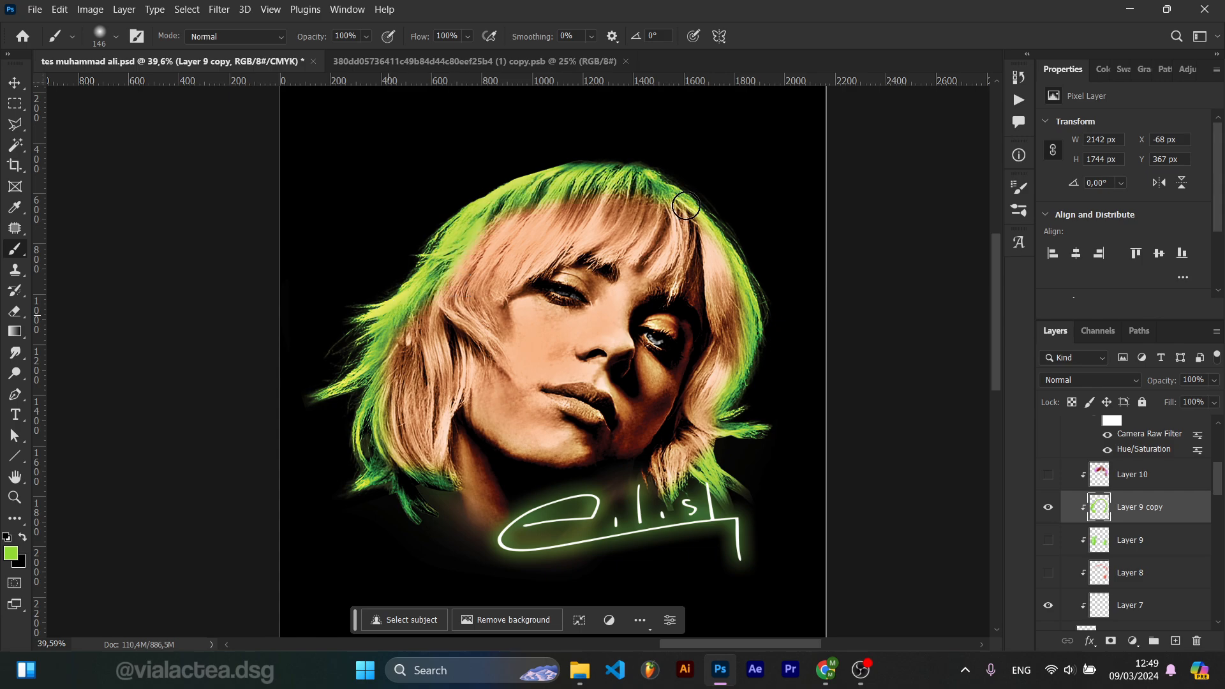
scroll(670, 510, up, 1)
Create a new layer and move it below the orange portrait copy, directly above the hidden original portrait
click(1175, 641)
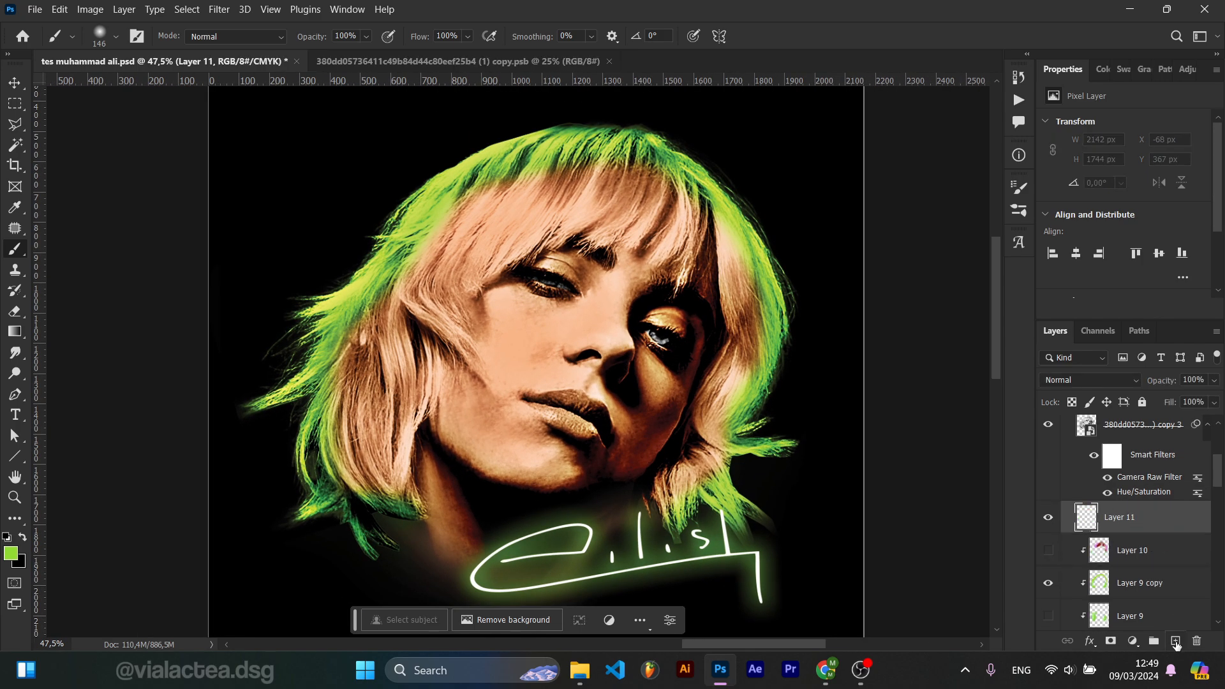
scroll(1143, 498, down, 1)
drag(1136, 430, 1151, 607)
scroll(1149, 604, down, 1)
drag(1126, 509, 1122, 560)
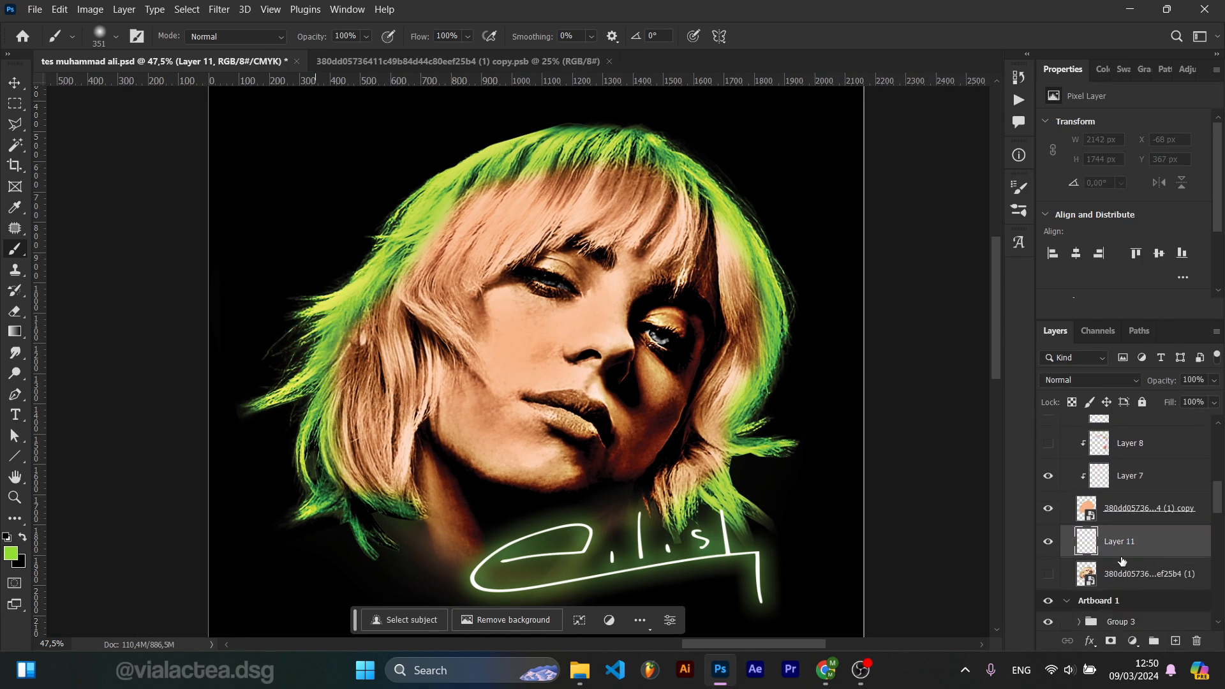
Paint a soft green glow around the whole head on Layer 11 with a 351 px brush
alt+right_click(356, 315)
mouse_move(327, 489)
mouse_down()
mouse_move(366, 514)
mouse_move(780, 192)
mouse_move(804, 447)
mouse_up()
scroll(706, 411, down, 2)
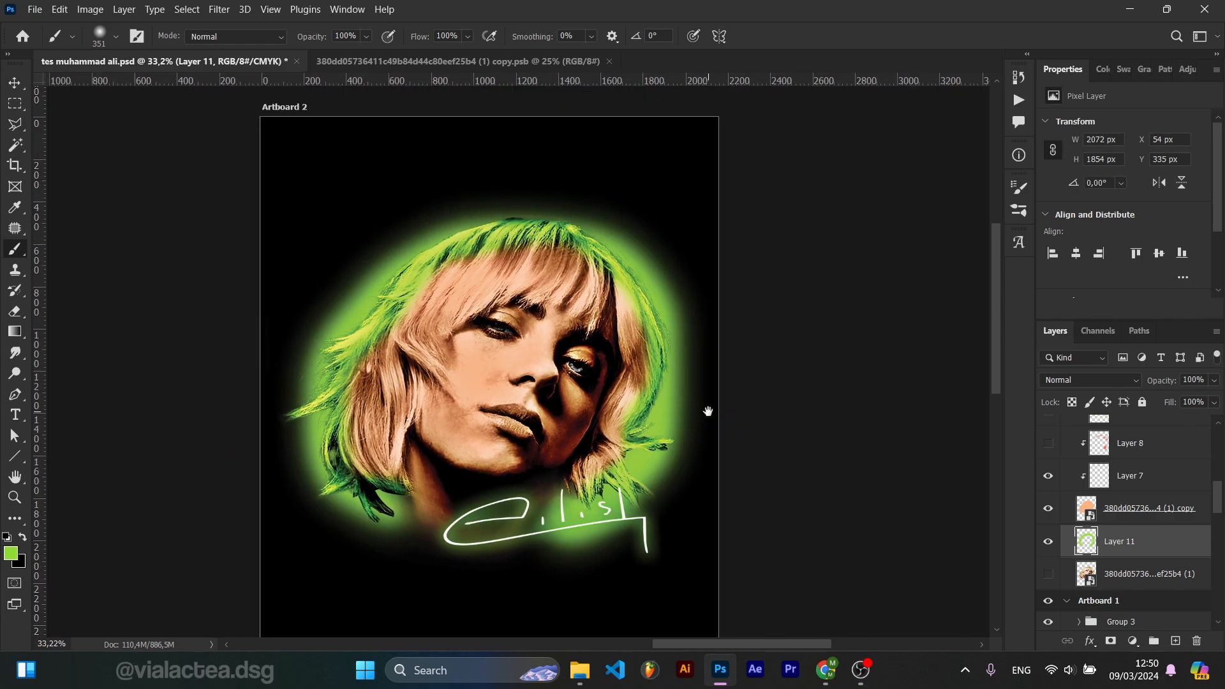
Set Layer 11's blend mode to Linear Dodge (Add) and lower its opacity
click(1091, 379)
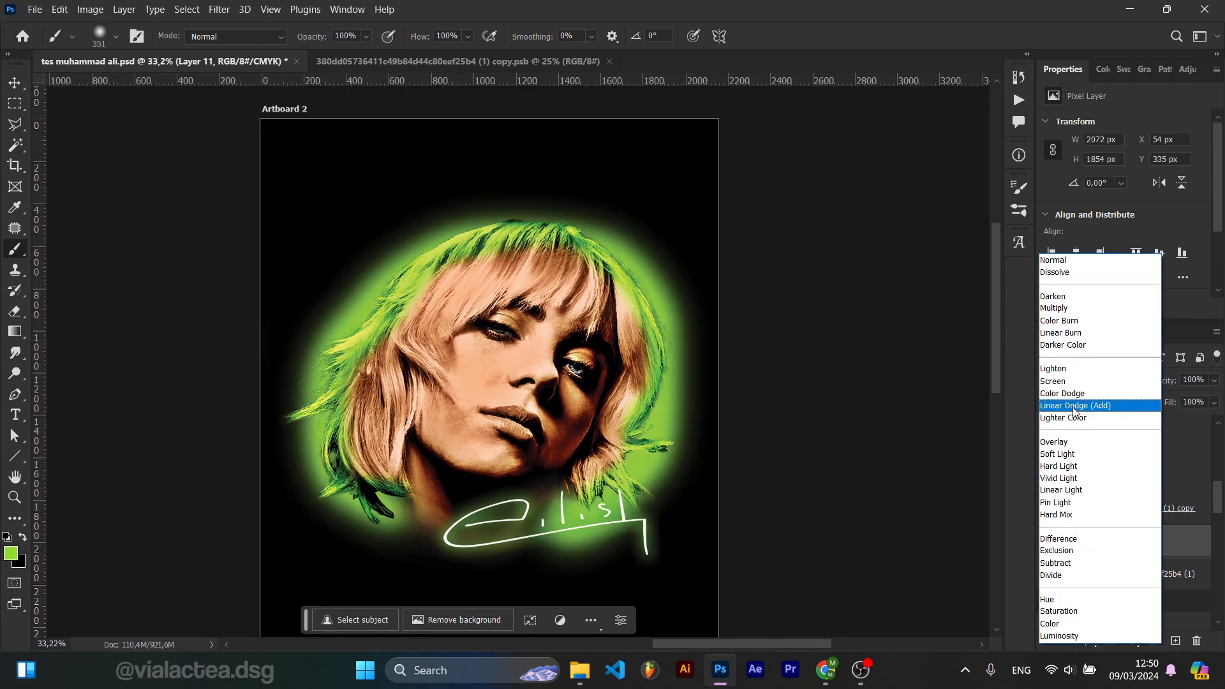
click(1078, 406)
key(0)
drag(1149, 382, 1150, 387)
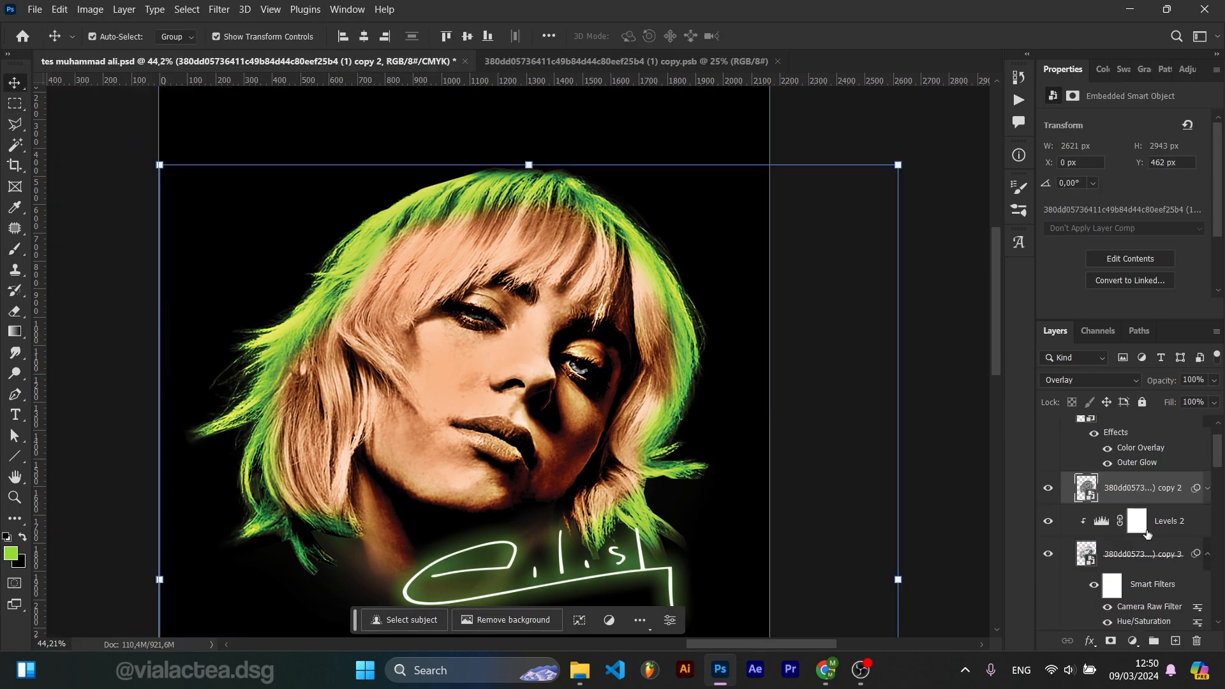
Erase the green from the crown and inner hair on Layer 9 copy, keeping a thin rim on the outer edges
scroll(1153, 502, down, 2)
click(1153, 501)
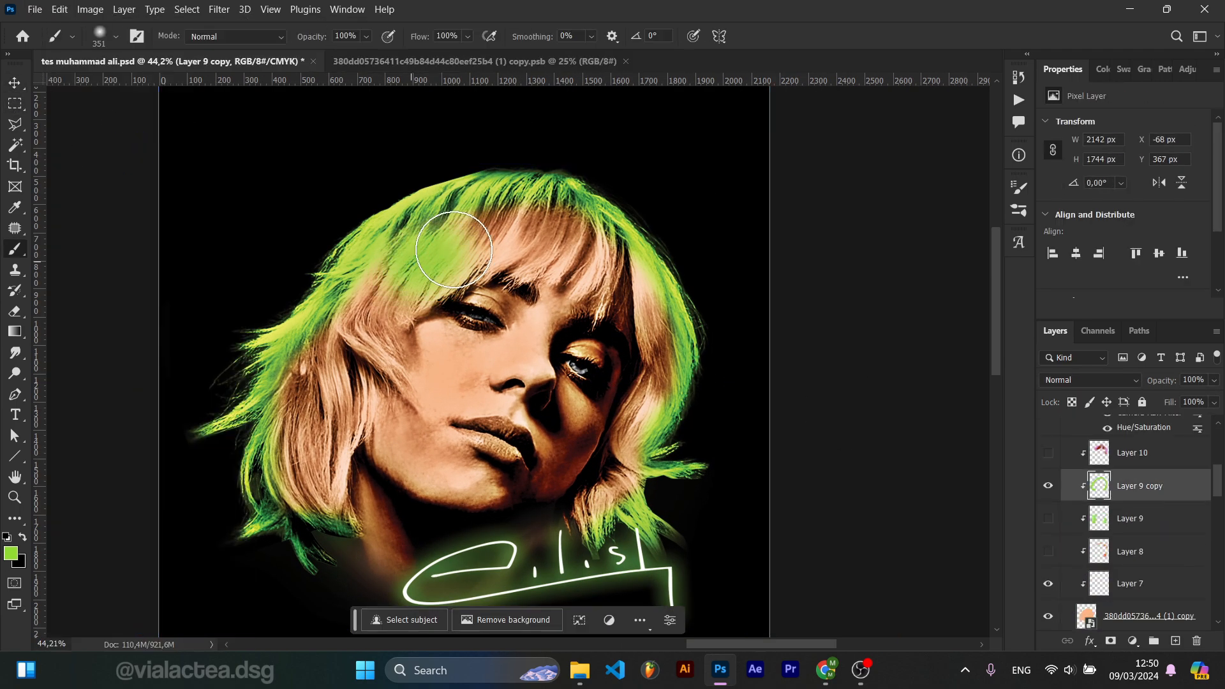
key(e)
mouse_move(423, 246)
mouse_down()
mouse_move(577, 188)
mouse_move(641, 316)
mouse_move(483, 223)
mouse_move(420, 249)
mouse_move(350, 333)
mouse_up()
scroll(349, 333, down, 3)
scroll(549, 332, up, 6)
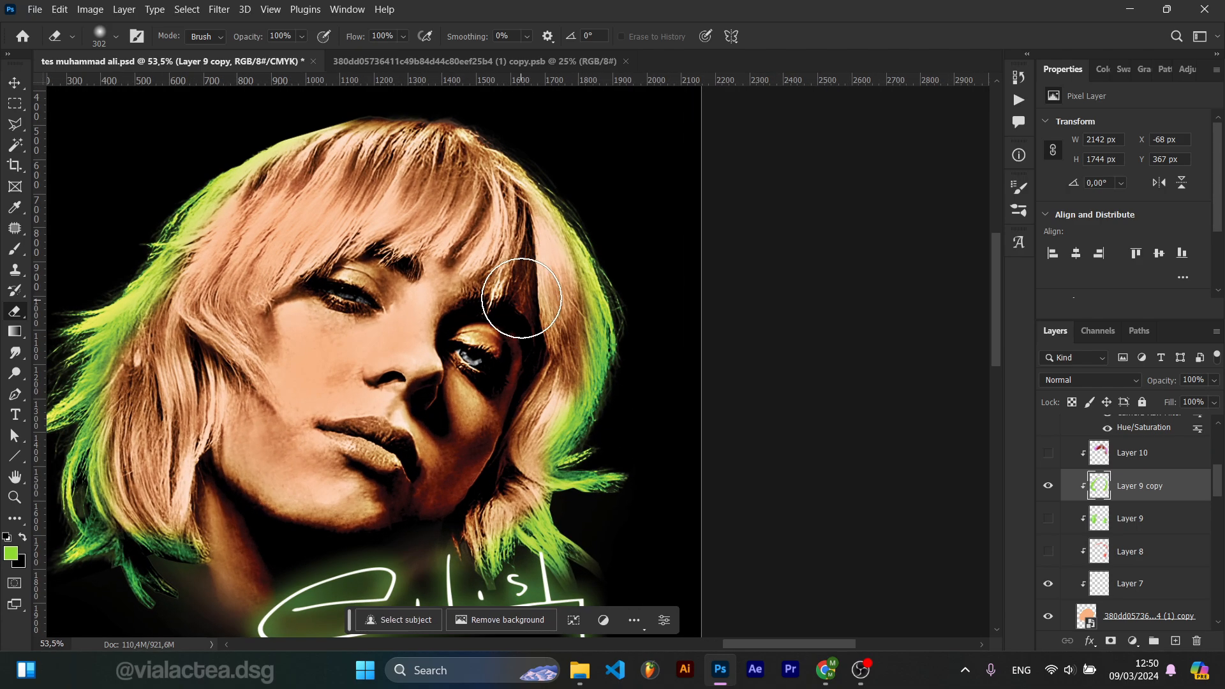
scroll(460, 306, down, 6)
scroll(391, 213, up, 6)
Paint a thin green rim along the top edge of the hair on Layer 9 copy with a 158 px brush
key(b)
drag(340, 173, 385, 105)
key(ctrl+z)
key(bracketleft)
key(bracketleft)
key(bracketleft)
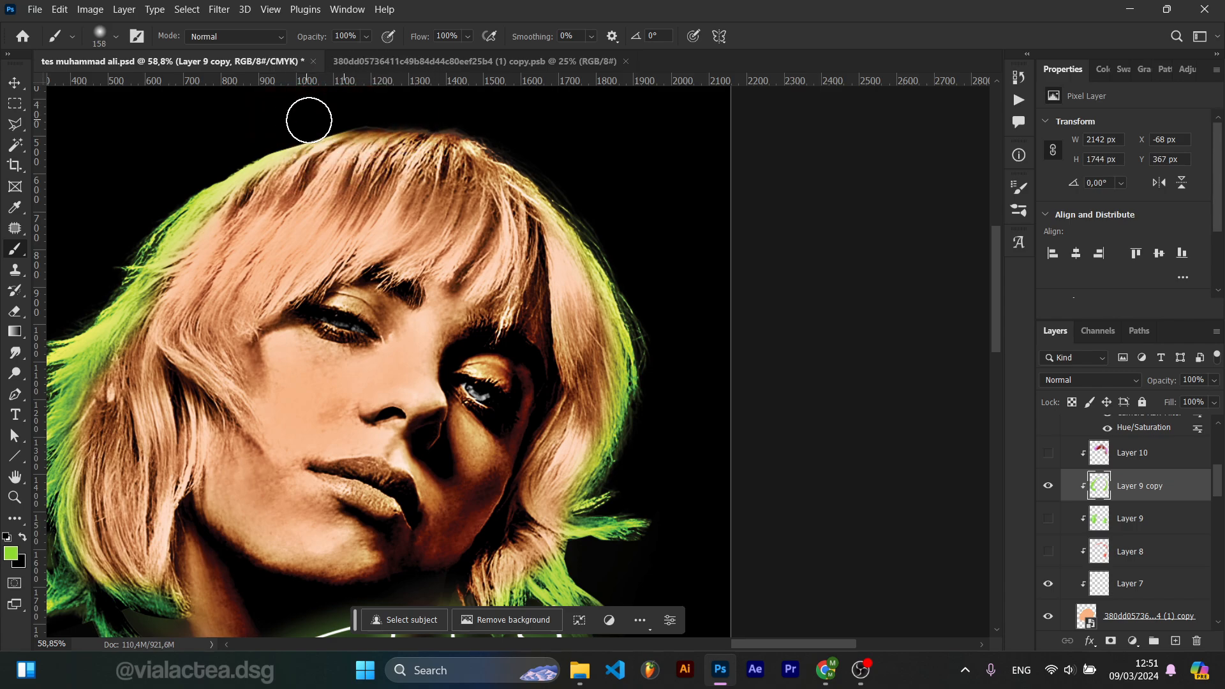
scroll(541, 117, down, 2)
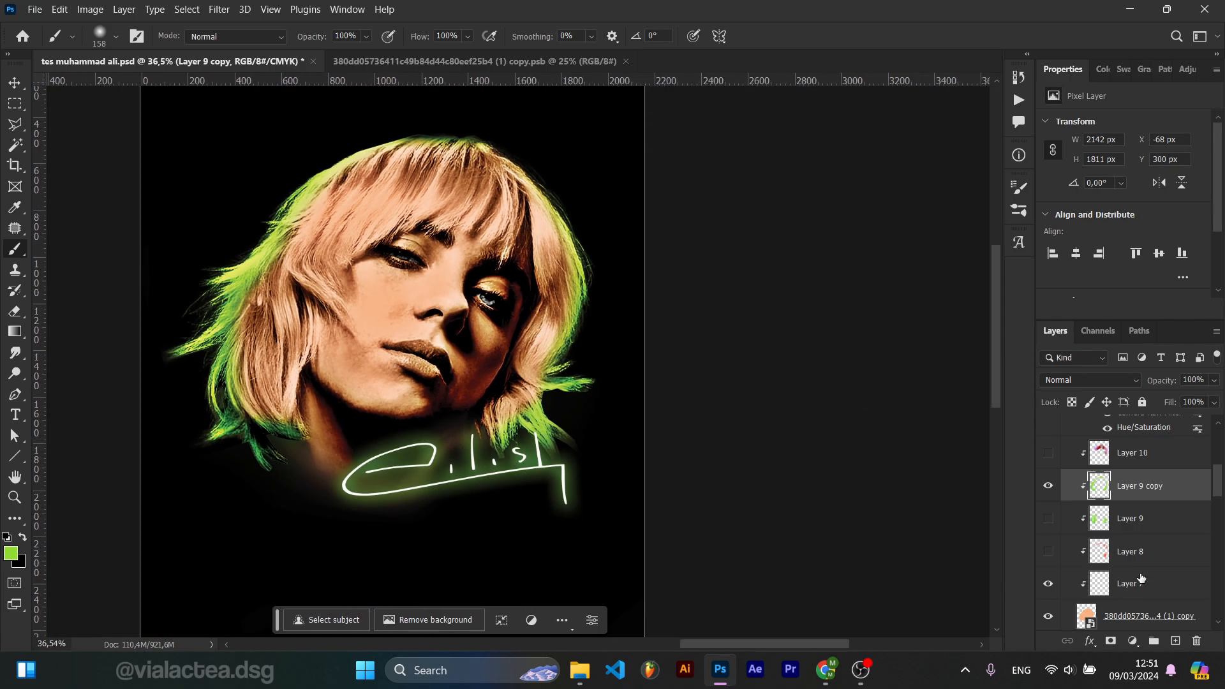
Group all layers of Artboard 2, from the topmost one down to the hidden original portrait
scroll(1141, 578, up, 4)
click(1146, 462)
scroll(1156, 520, down, 6)
shift+click(1166, 565)
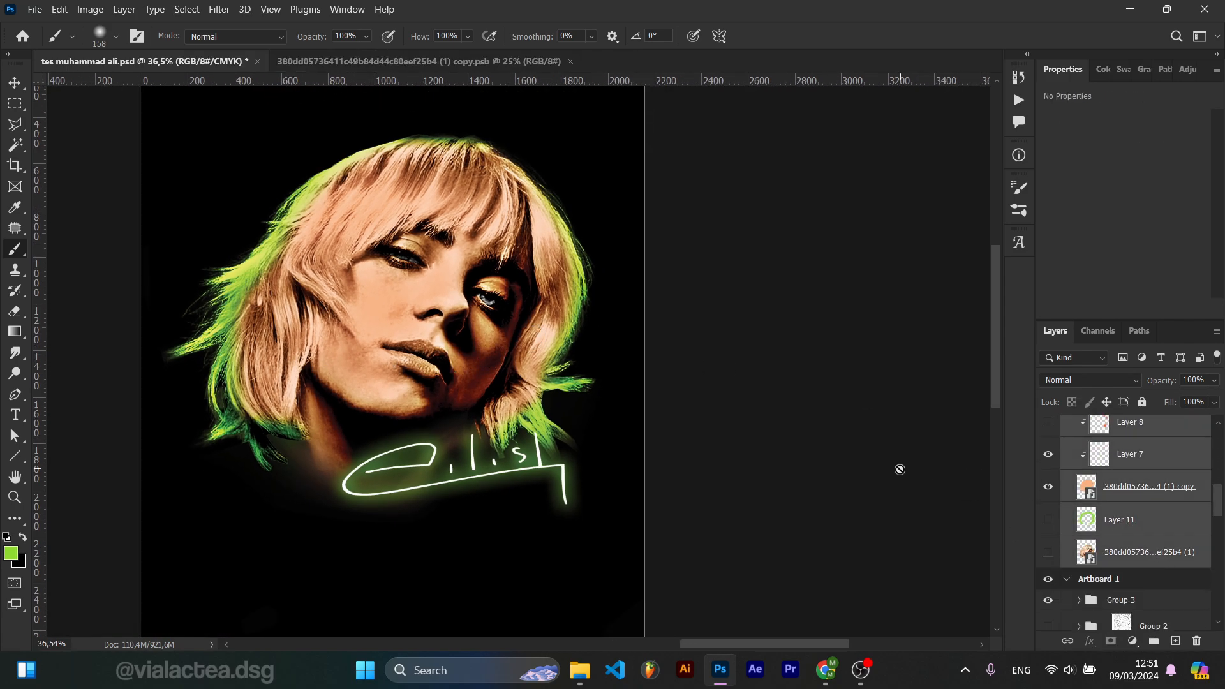
scroll(899, 469, up, 1)
scroll(1114, 522, up, 2)
key(ctrl+g)
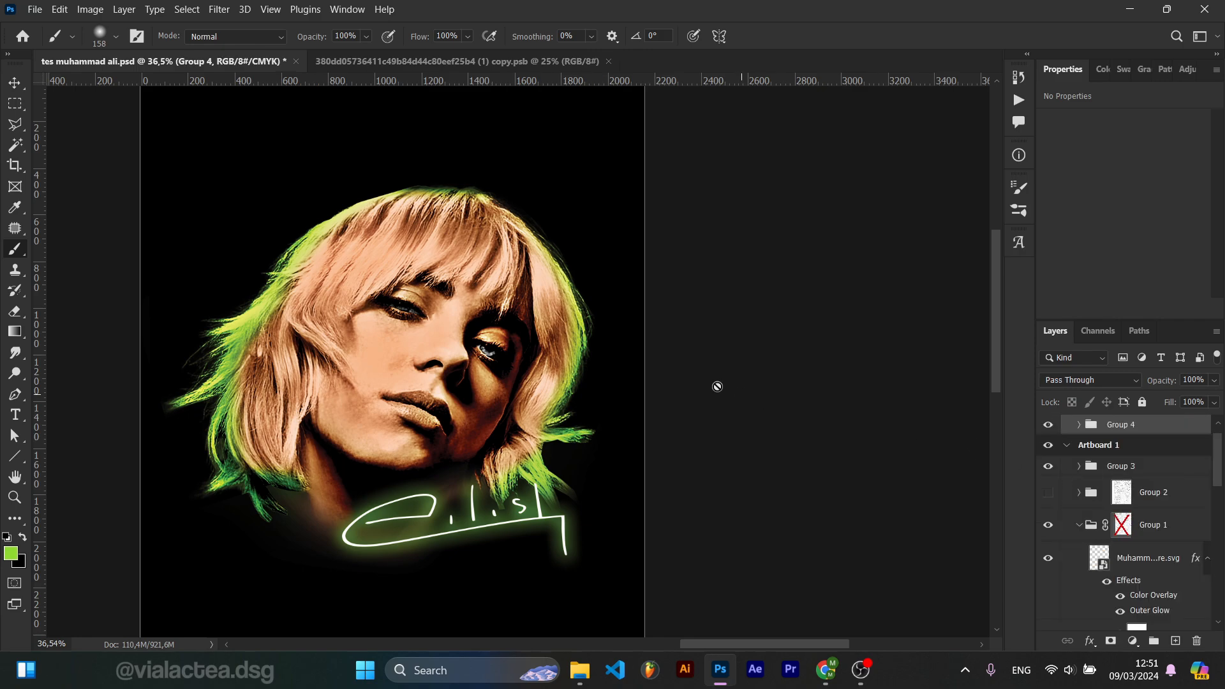
scroll(665, 363, up, 1)
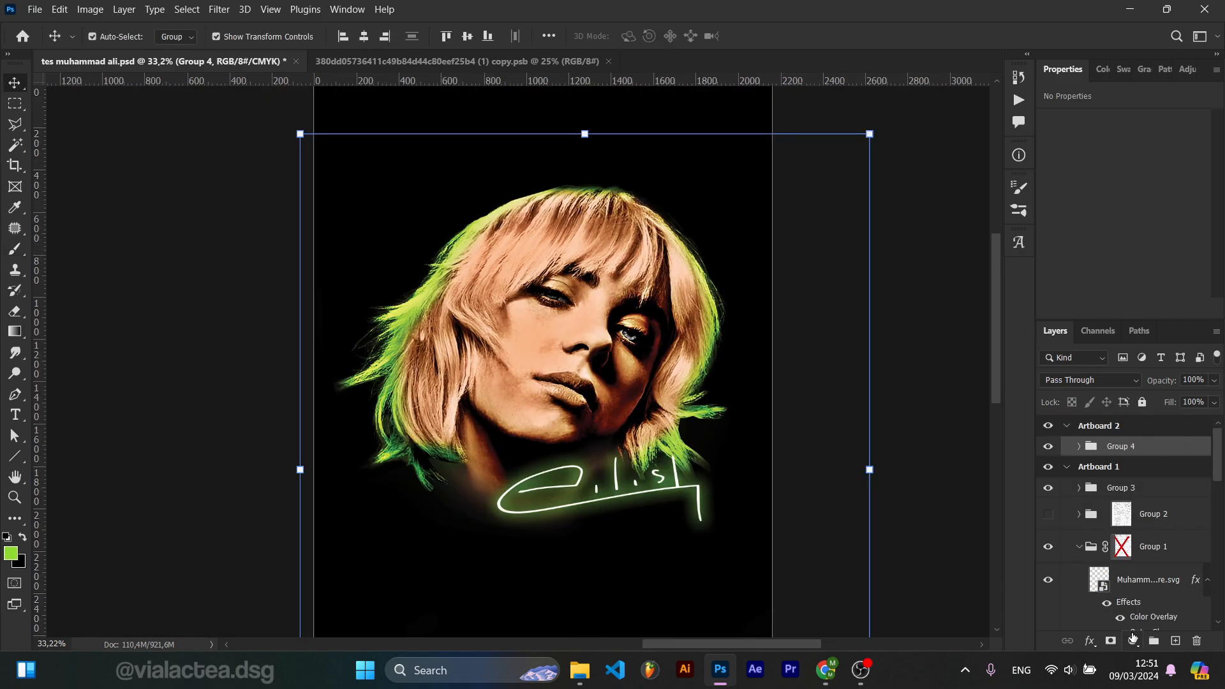
Add a Solid Color fill layer in light grey #dbdbdb above the new group in Artboard 2
click(1133, 641)
click(1155, 357)
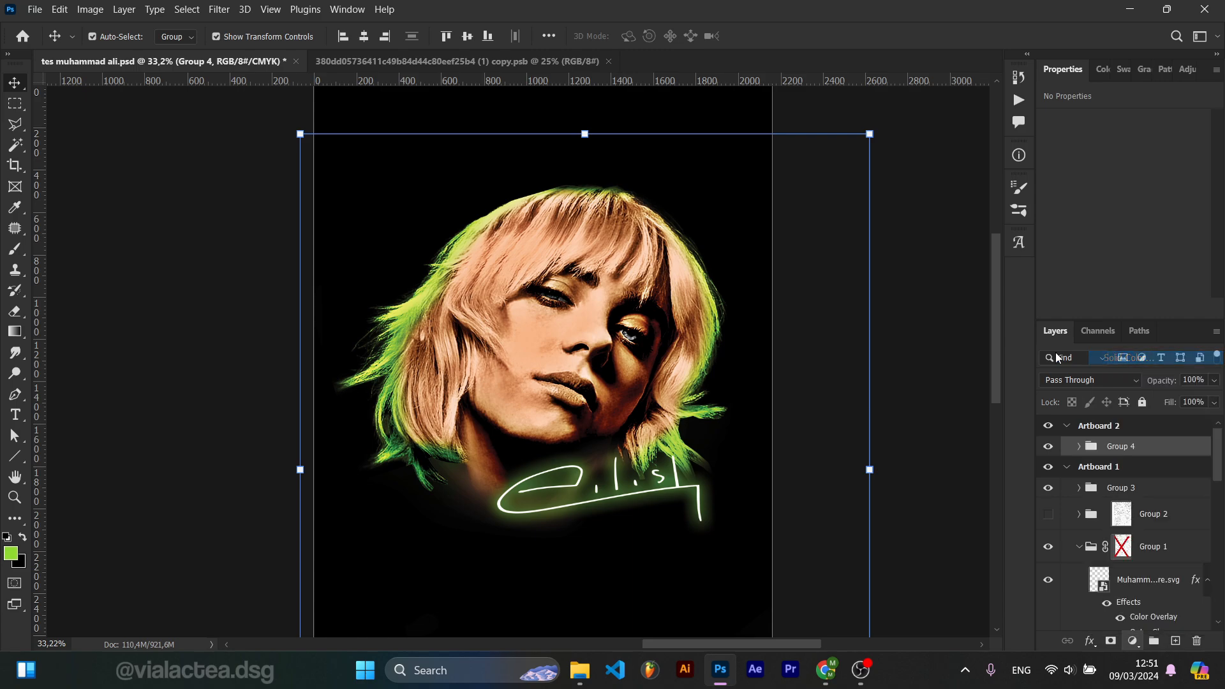
text(e8e8e8)
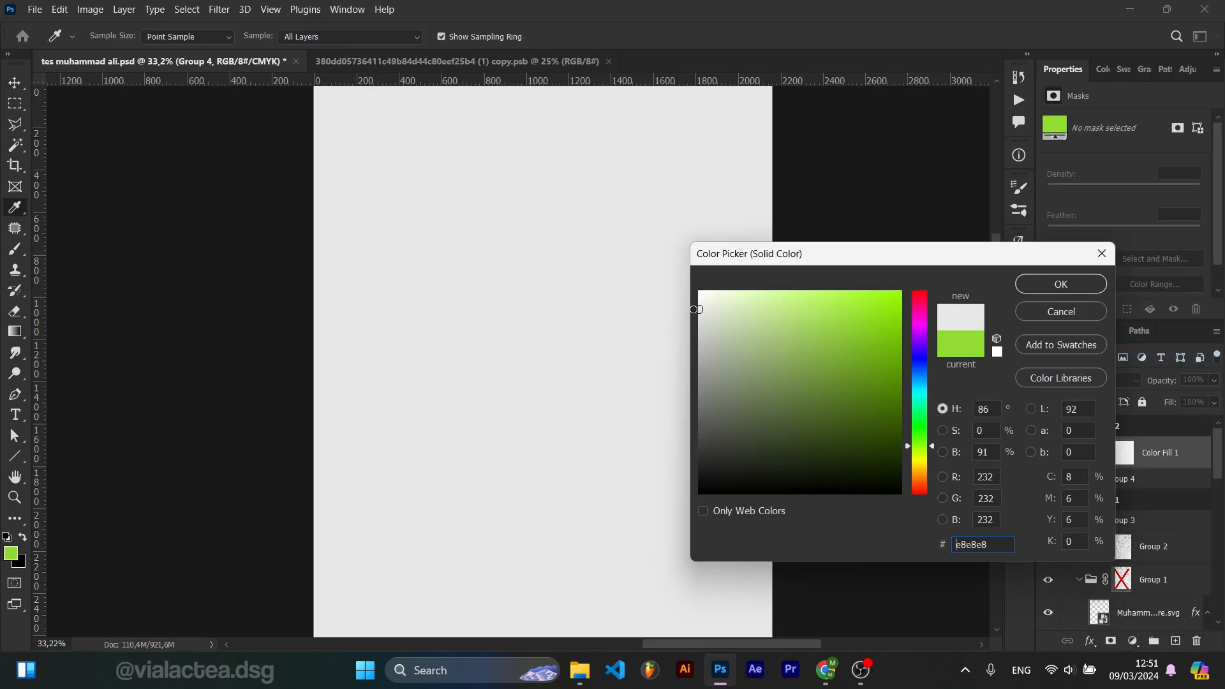
click(694, 320)
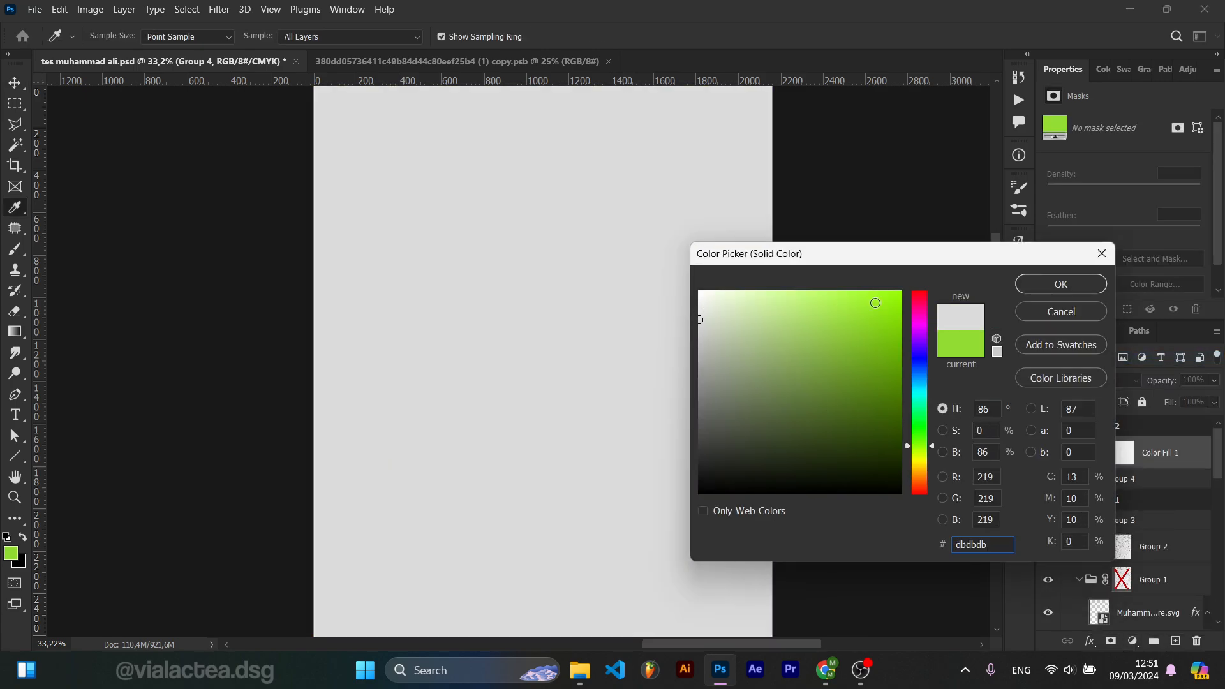
click(1037, 286)
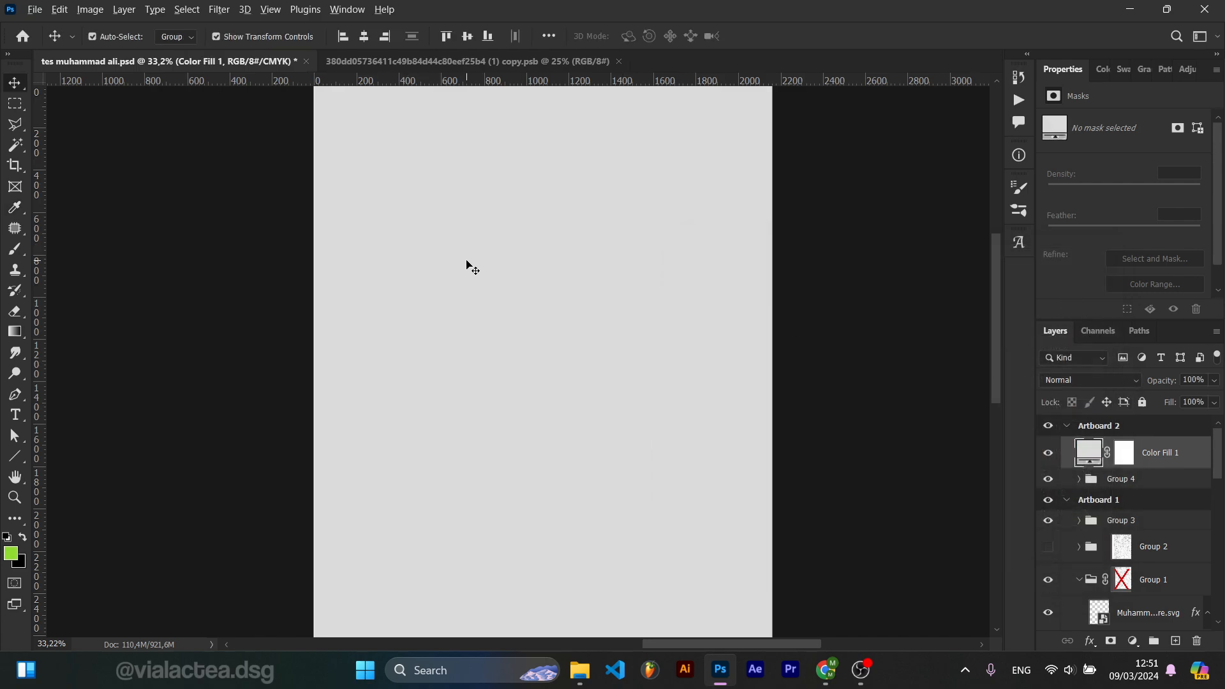
Convert the grey fill layer to a smart object and apply Add Noise at 26,15 %, Uniform and Monochromatic
scroll(470, 265, down, 2)
click(219, 9)
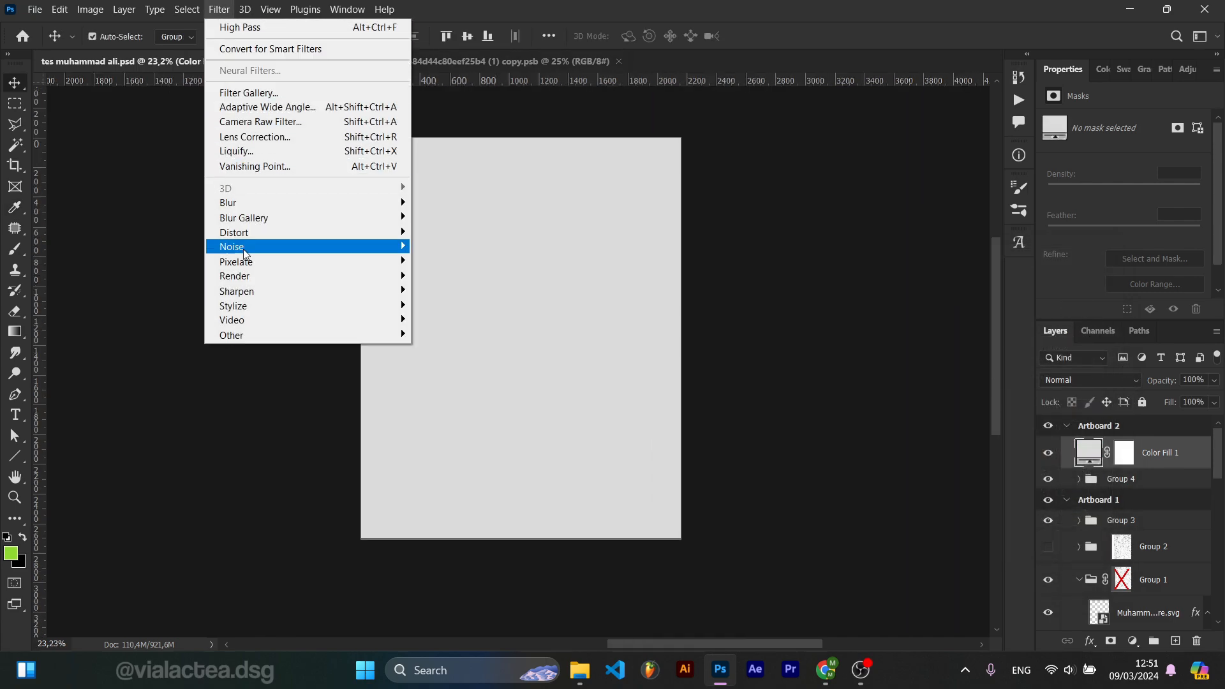
mouse_move(268, 244)
click(447, 244)
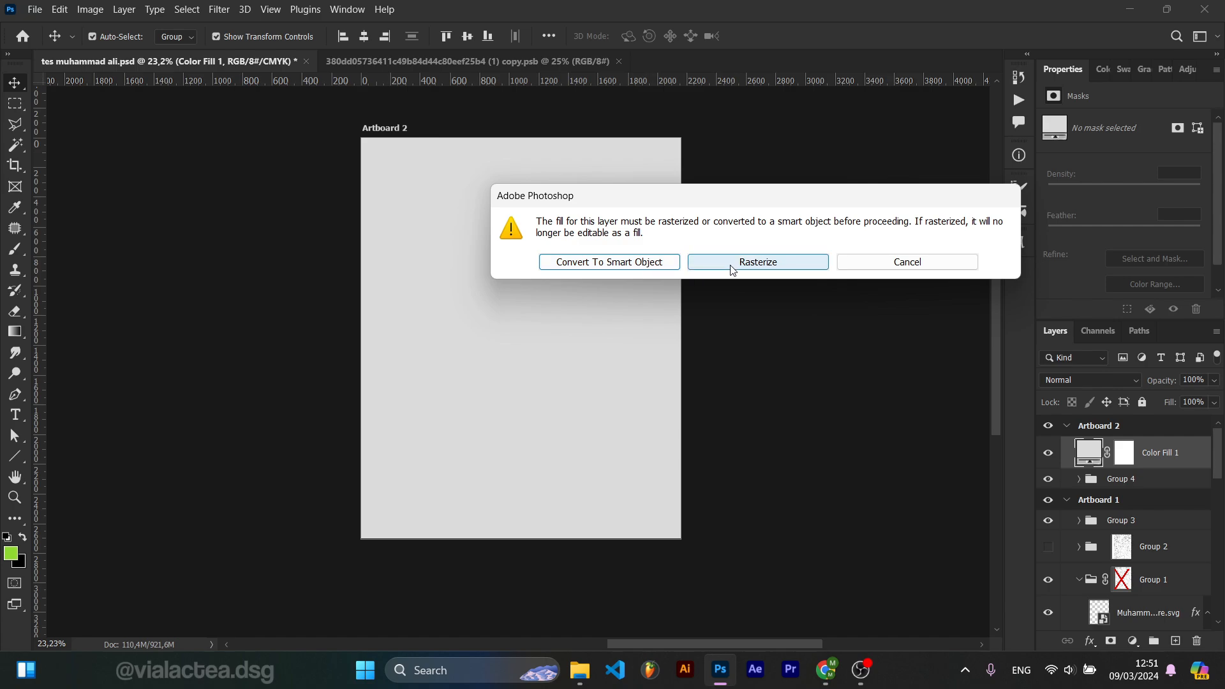
click(635, 266)
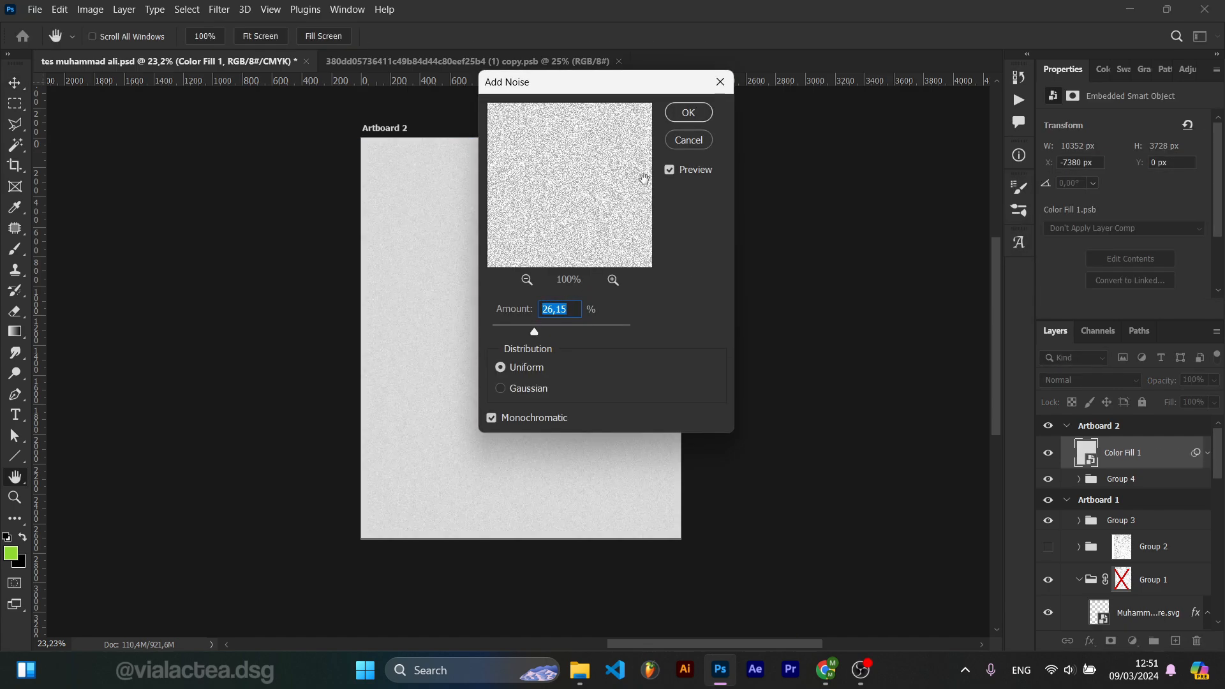
click(689, 113)
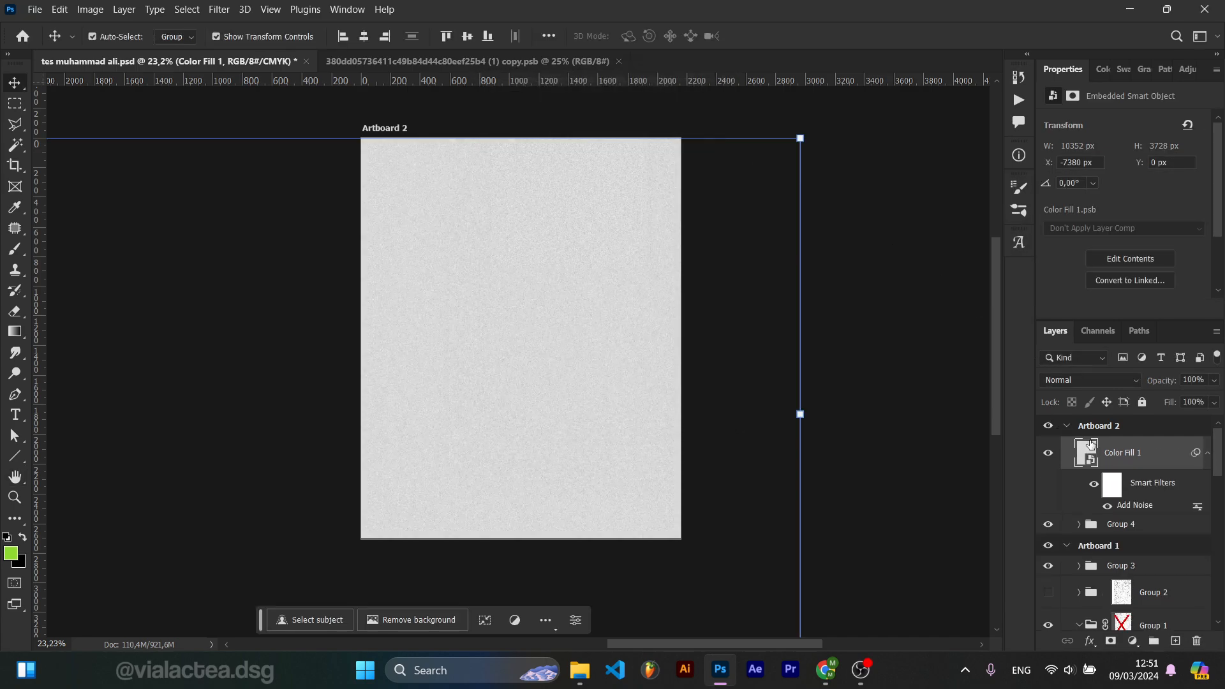
Set the noisy grey layer's blend mode to Darker Color and toggle its visibility to compare the grain effect
click(1062, 382)
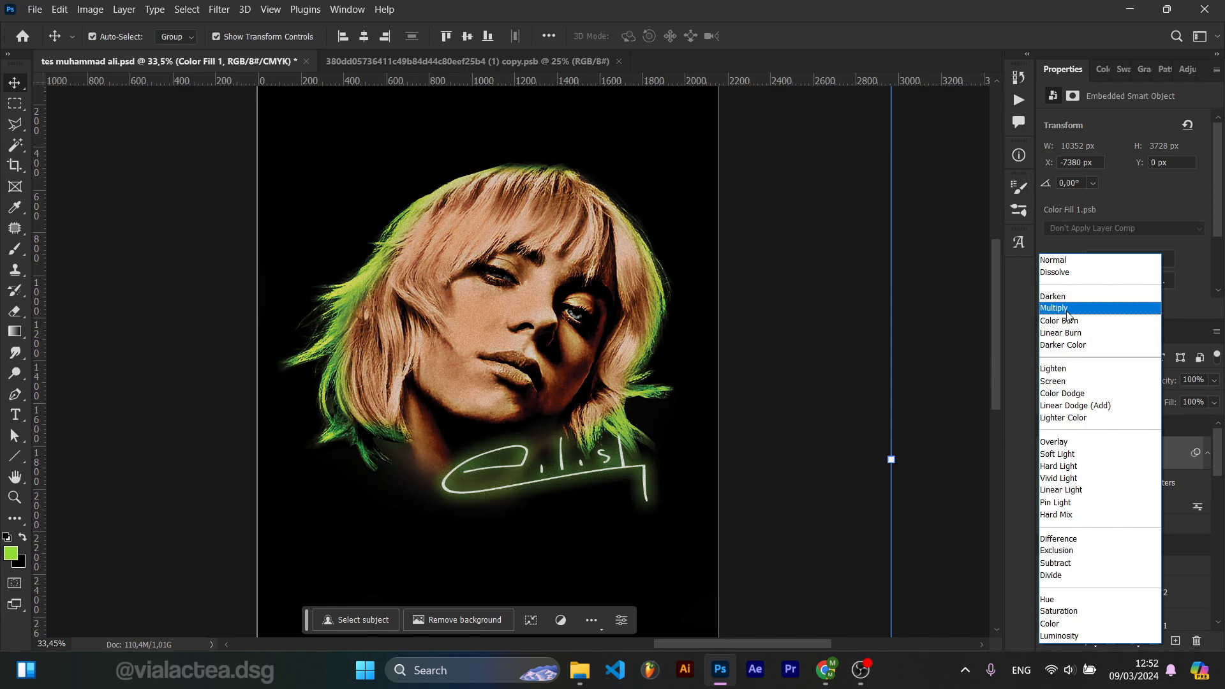
click(1063, 296)
click(1090, 379)
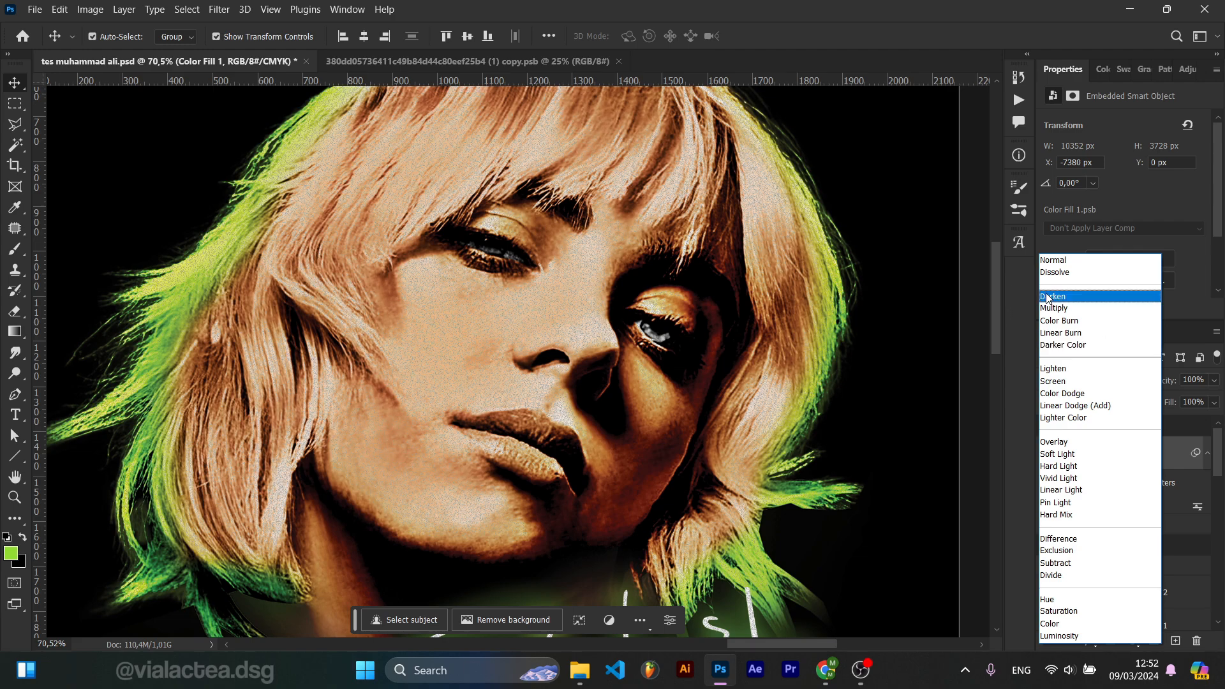
click(1044, 348)
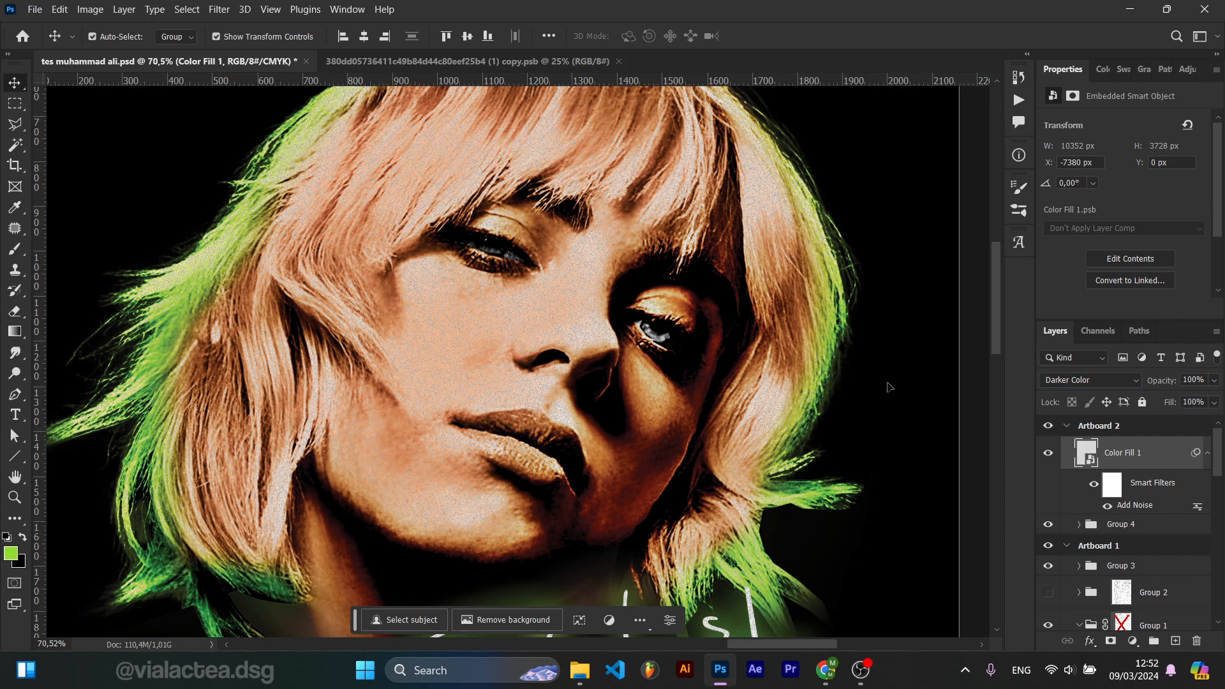
scroll(890, 387, down, 3)
scroll(891, 387, down, 1)
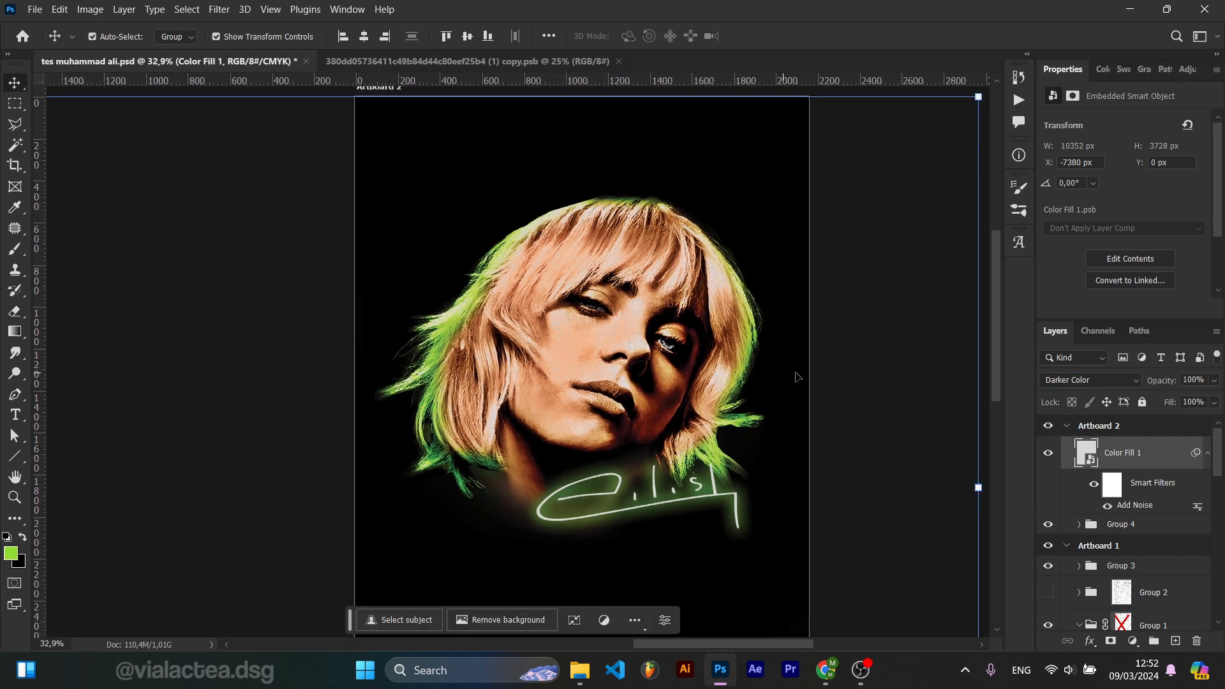
click(1054, 453)
click(1053, 452)
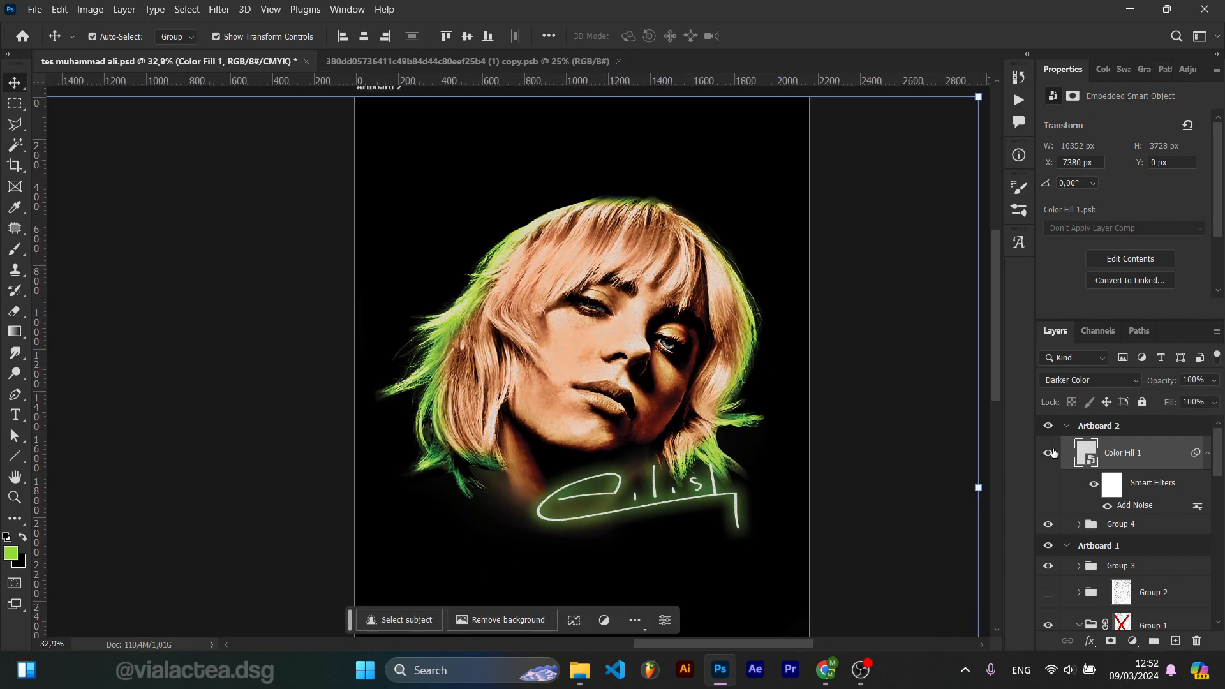